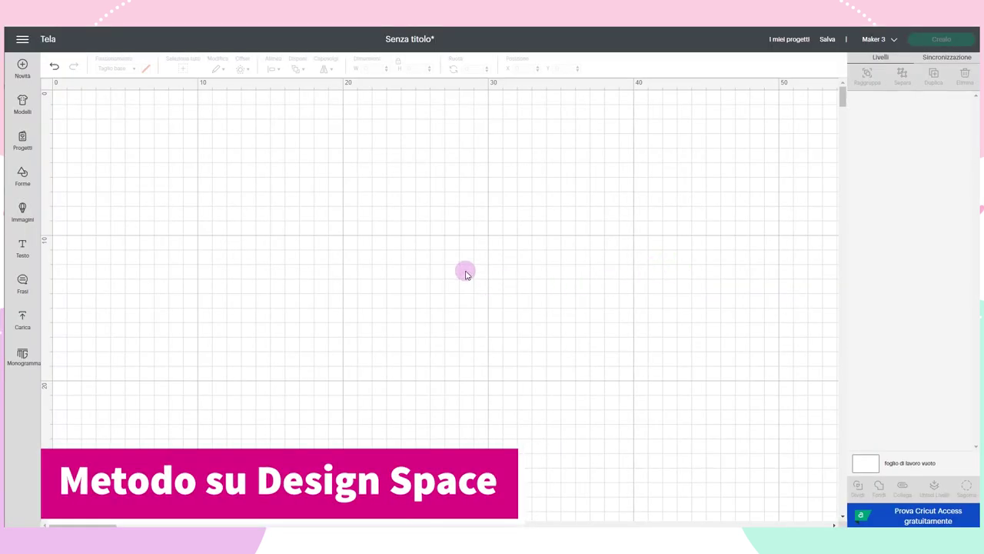
Add a text box reading LOVE to the canvas and select it
click(23, 247)
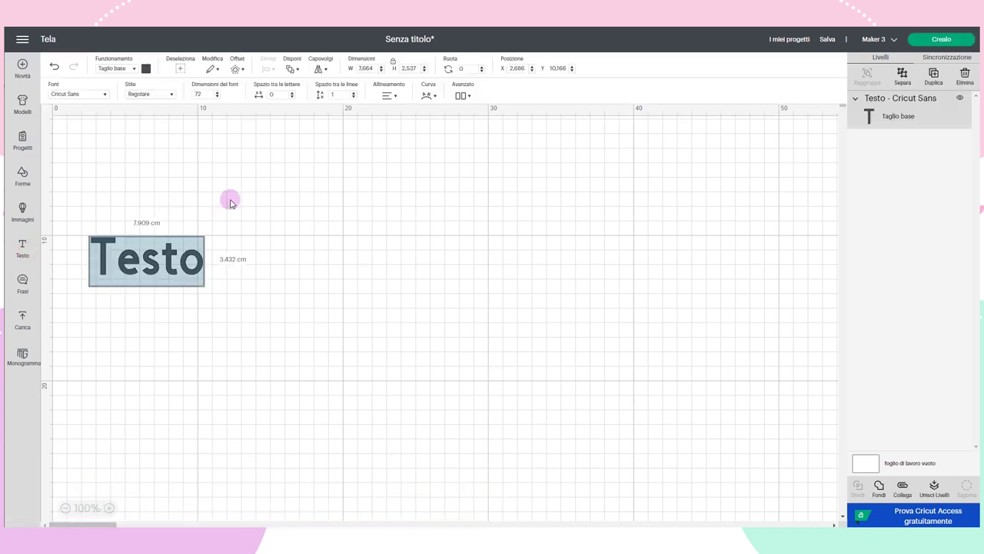
text(LOV)
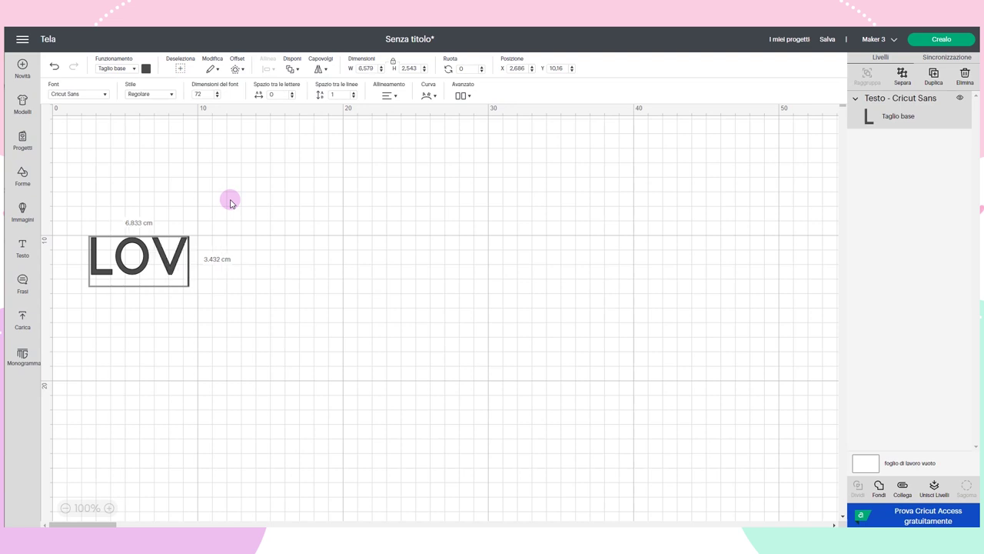
text(E)
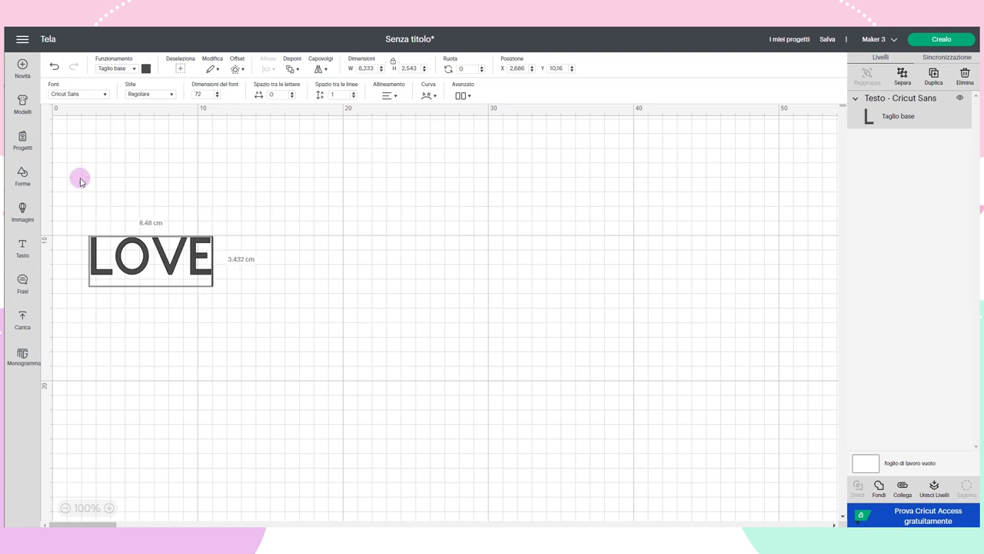
click(117, 167)
Enlarge LOVE, then unlock proportions and stretch it taller to about 29.5 × 12.6 cm
mouse_move(160, 260)
mouse_down()
mouse_move(347, 259)
mouse_move(514, 336)
mouse_move(567, 326)
mouse_move(437, 319)
mouse_up()
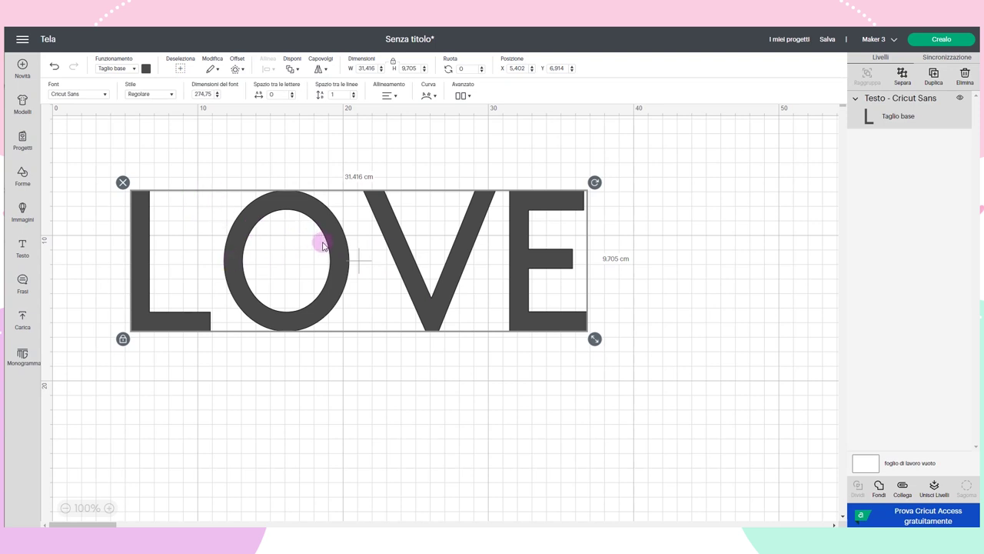
drag(420, 265, 452, 262)
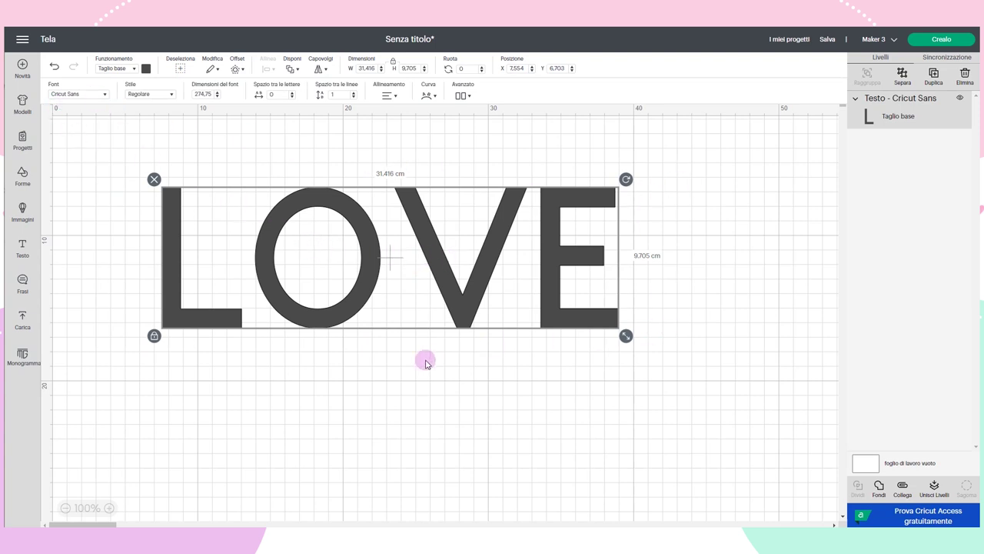
click(154, 337)
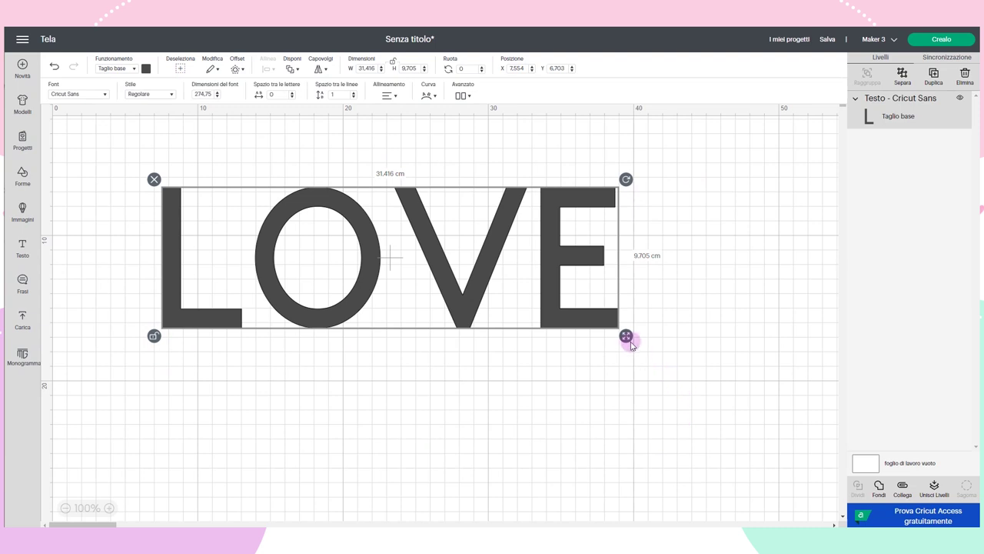
mouse_move(626, 336)
mouse_down()
mouse_move(628, 384)
mouse_move(601, 384)
mouse_up()
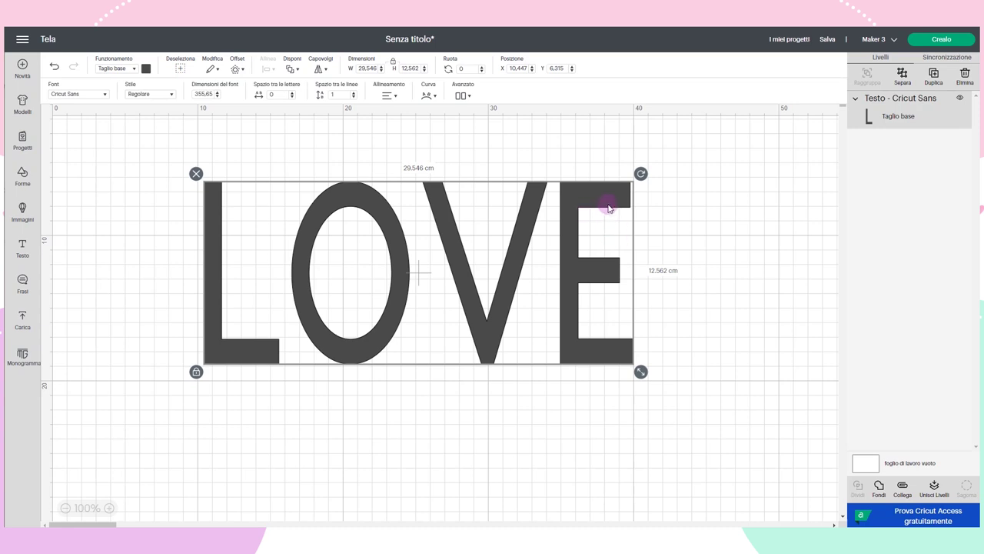
Separate LOVE into individual letters and give the L a 0,8 cm offset outline
click(902, 81)
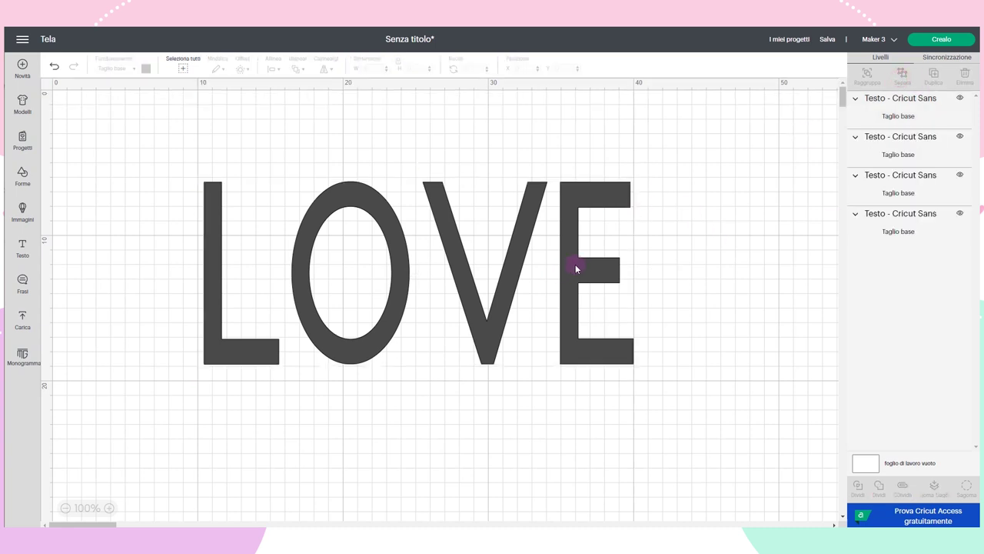
click(212, 198)
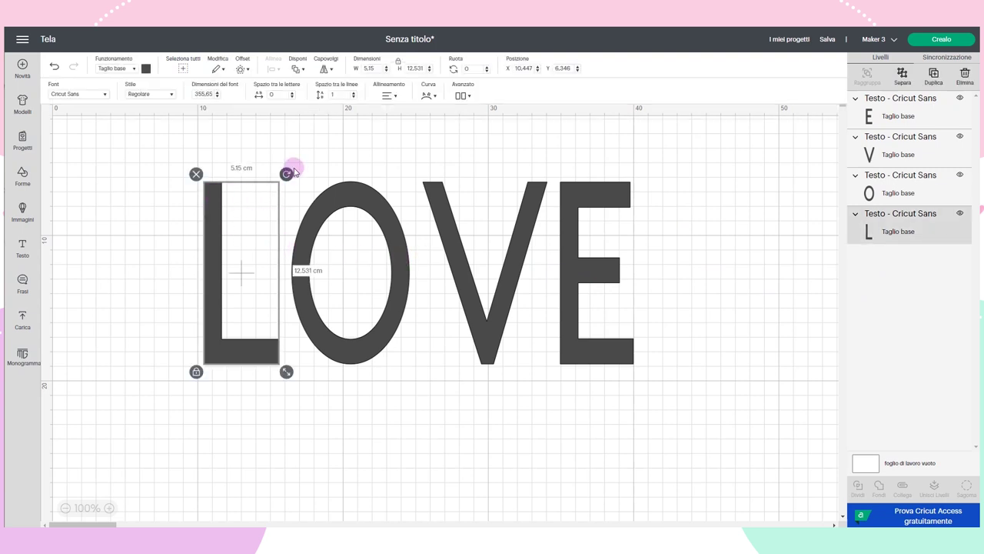
click(241, 71)
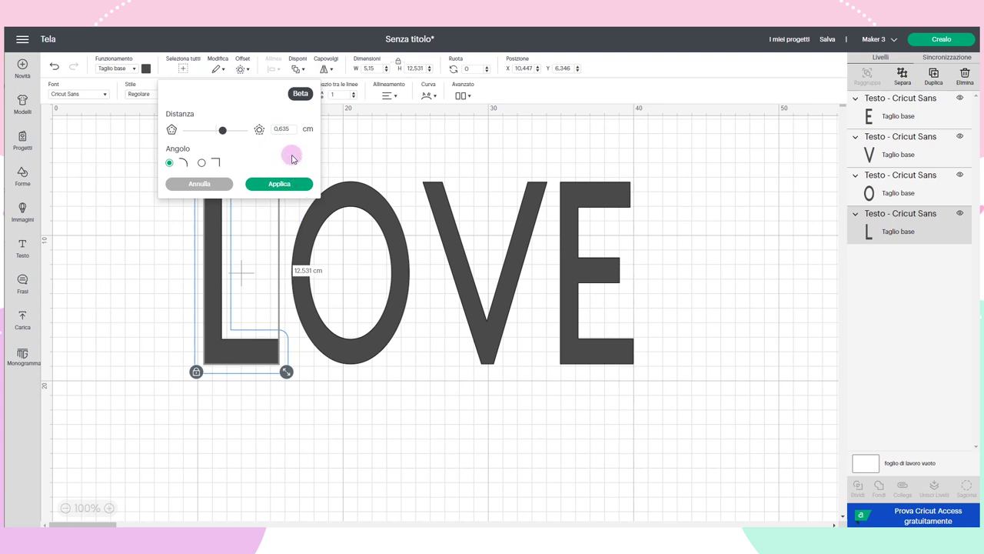
double_click(280, 129)
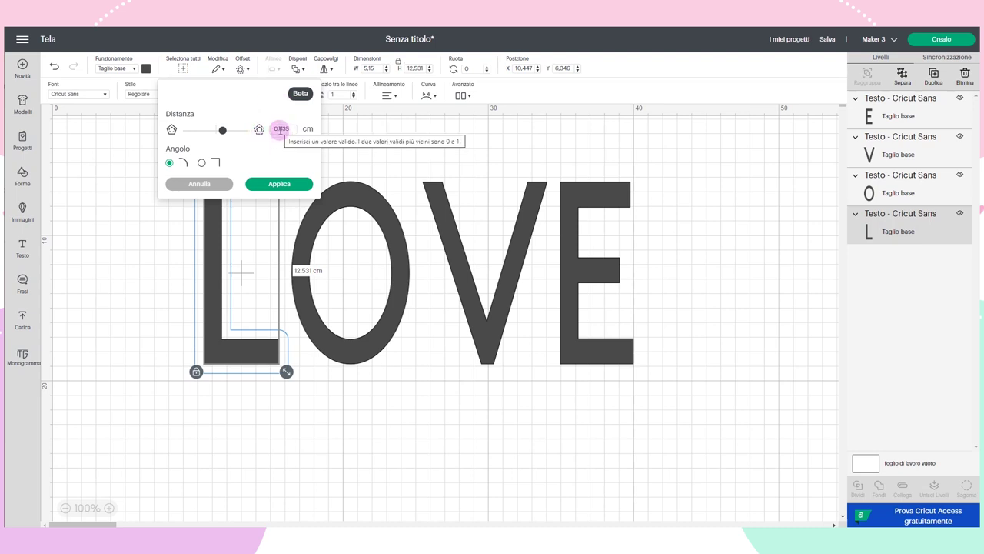
double_click(280, 129)
text(0,8)
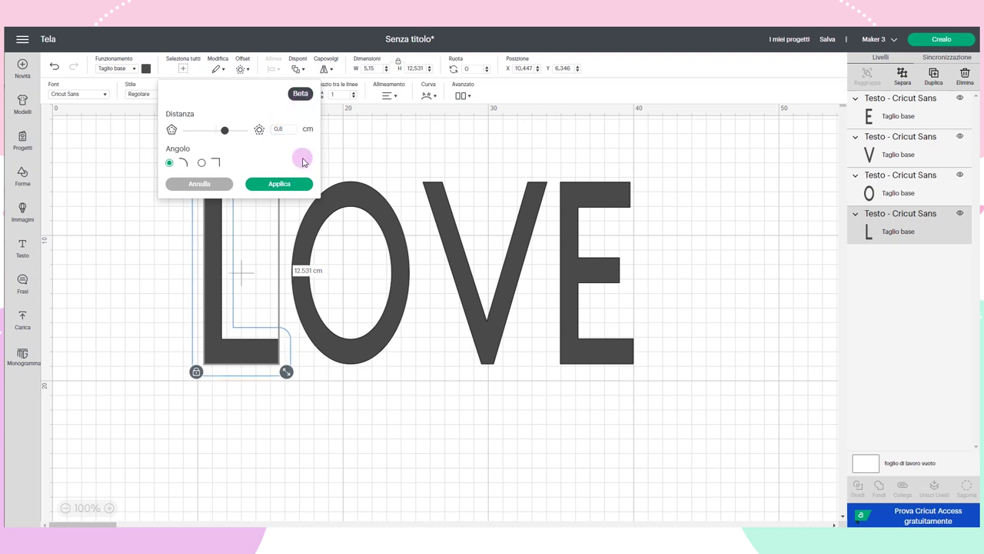
click(281, 186)
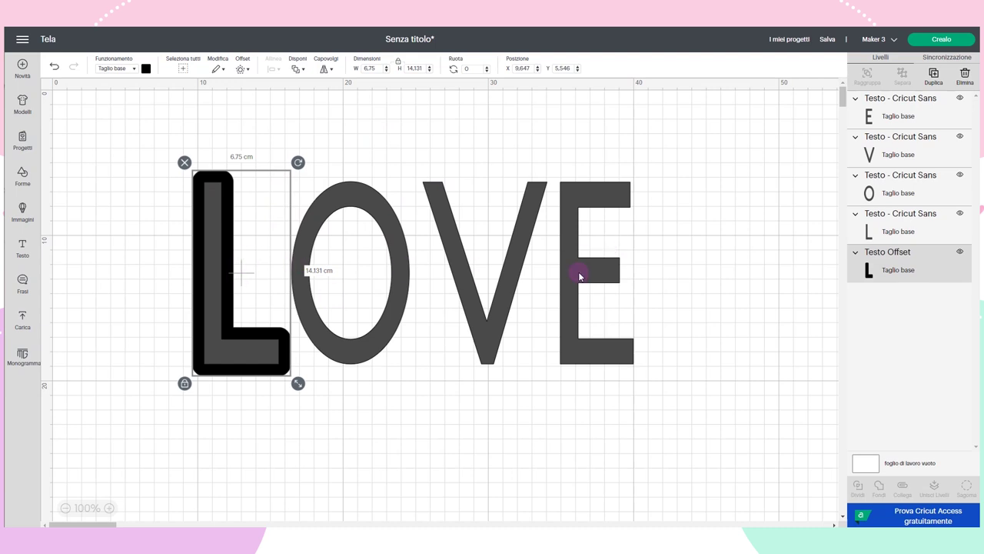
Apply the same offset outline to the O, V and E
click(938, 181)
click(243, 69)
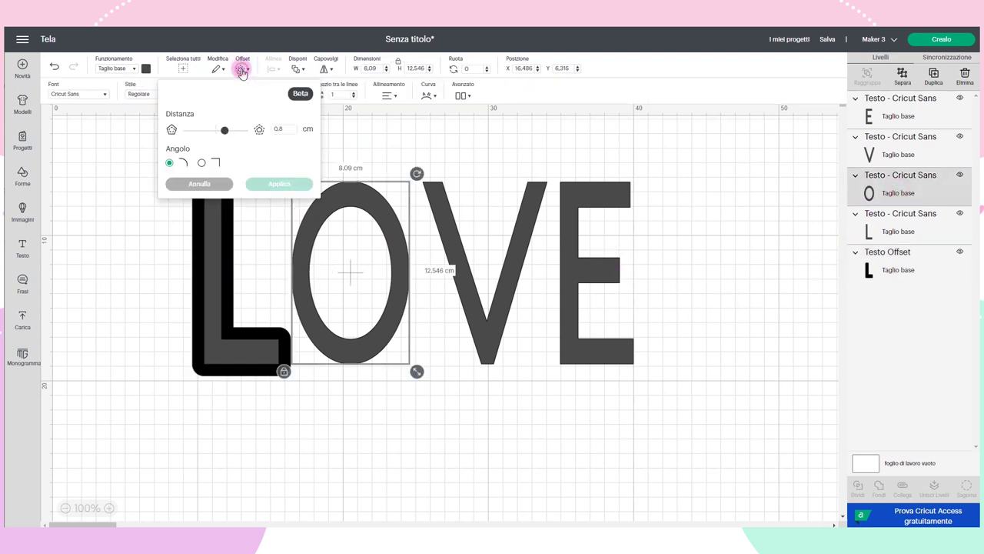
click(279, 183)
click(899, 154)
click(242, 70)
click(279, 183)
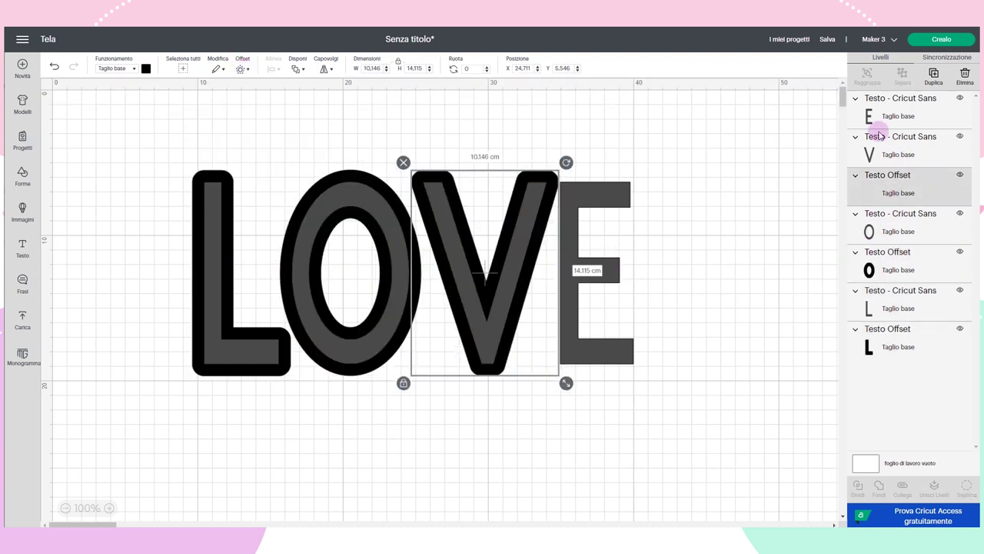
click(899, 116)
click(242, 69)
click(279, 183)
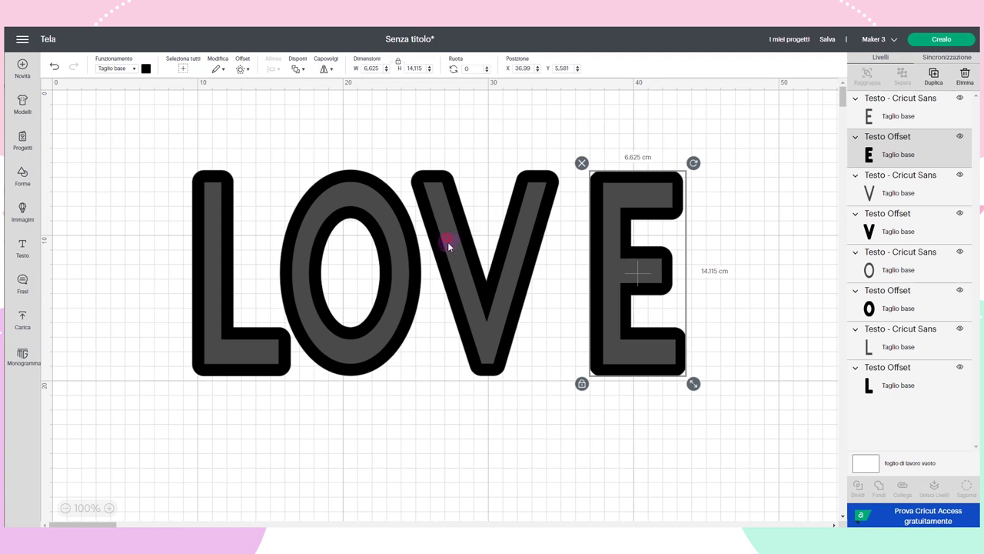
Delete the original grey E, V, O and L letter layers
mouse_move(448, 240)
mouse_down()
mouse_move(421, 282)
mouse_move(452, 264)
mouse_up()
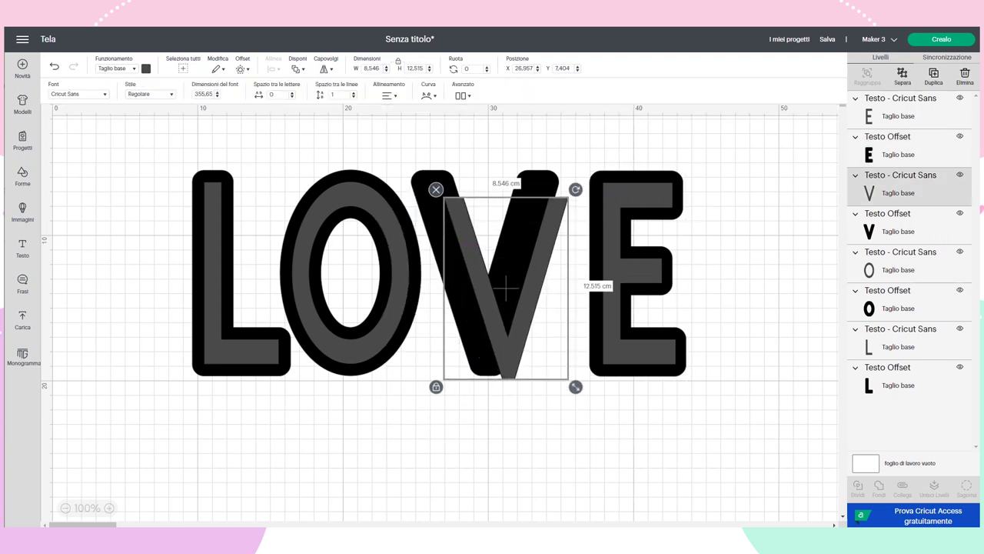
click(921, 117)
key(Delete)
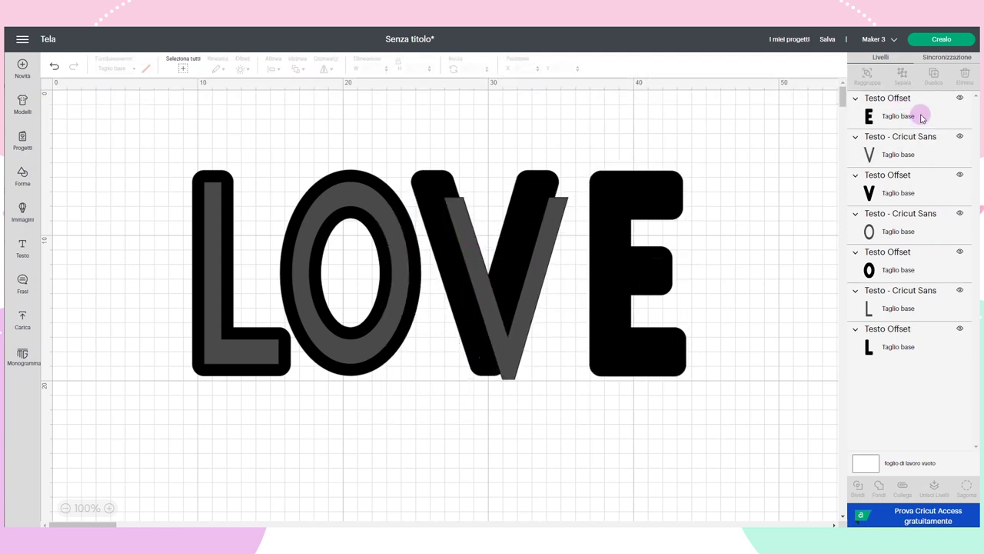
click(906, 153)
key(Delete)
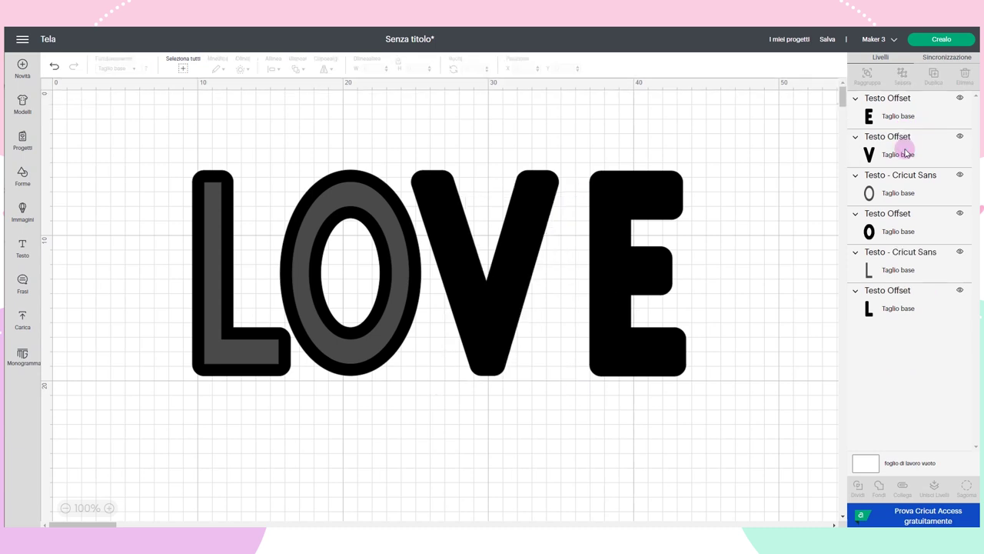
click(895, 193)
key(Delete)
click(899, 228)
key(Delete)
Nudge the black L left, away from the O, and select all four letters
click(236, 362)
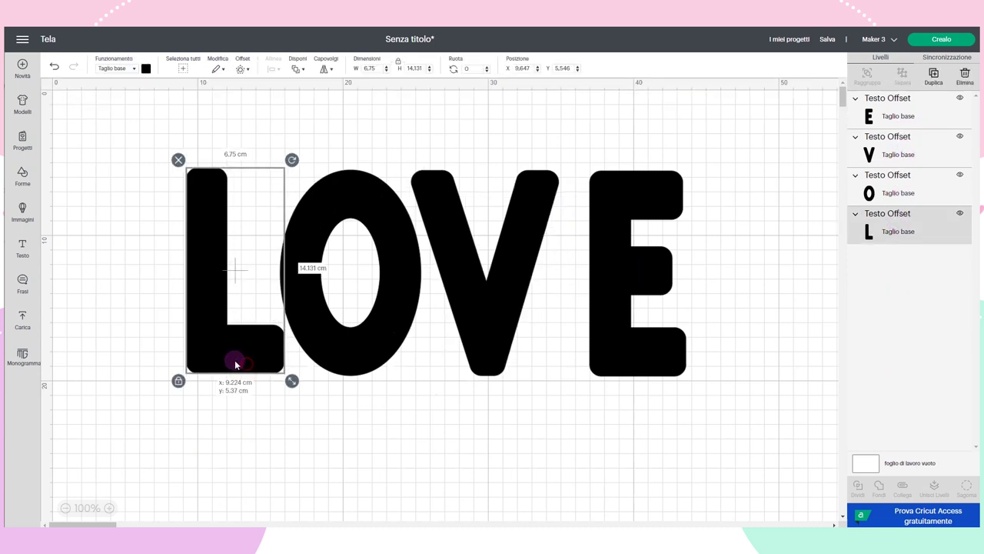
key(Left)
key(Left)
key(Left)
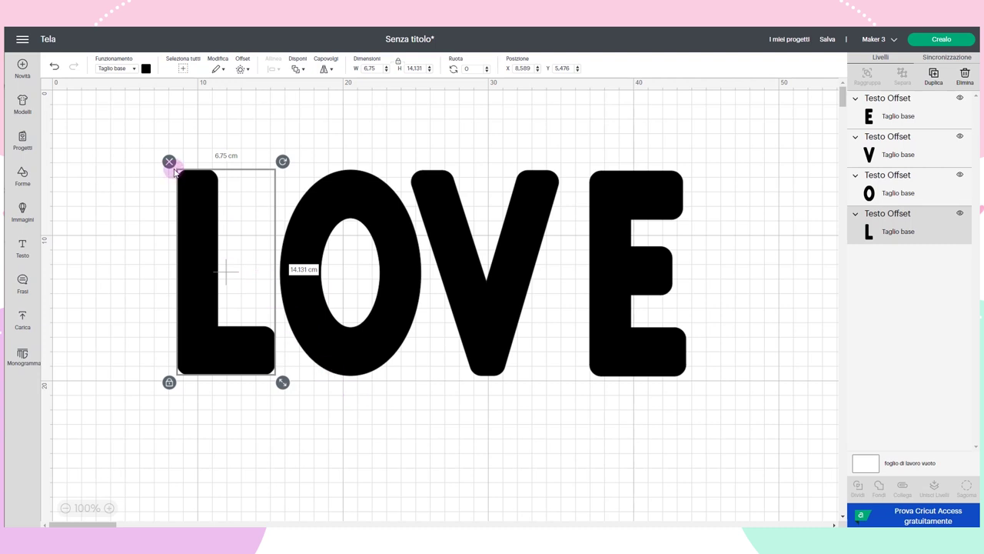
mouse_move(125, 137)
mouse_down()
mouse_move(655, 411)
mouse_move(742, 442)
mouse_up()
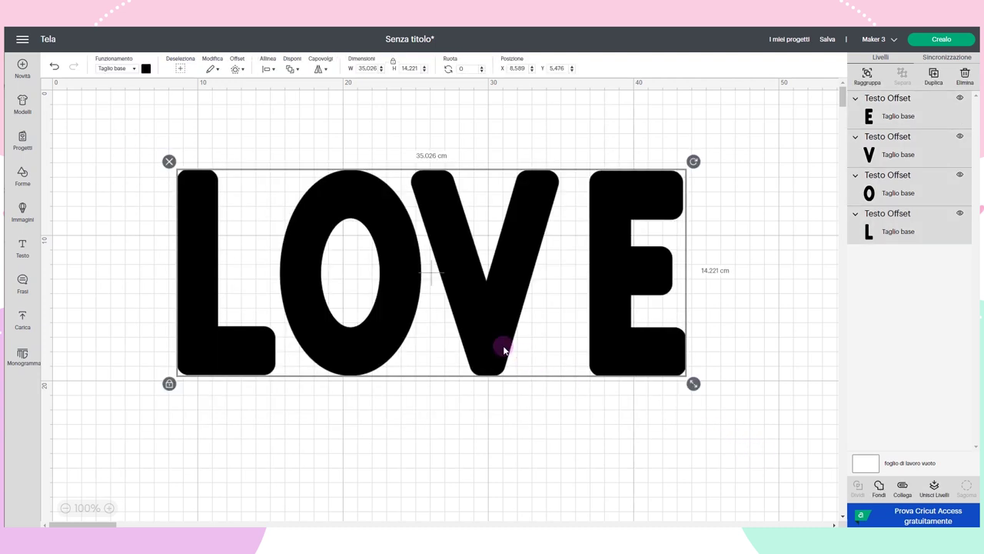
Set the four letters to Print Then Cut and move the word up to X 8.942, Y 4.1
click(131, 69)
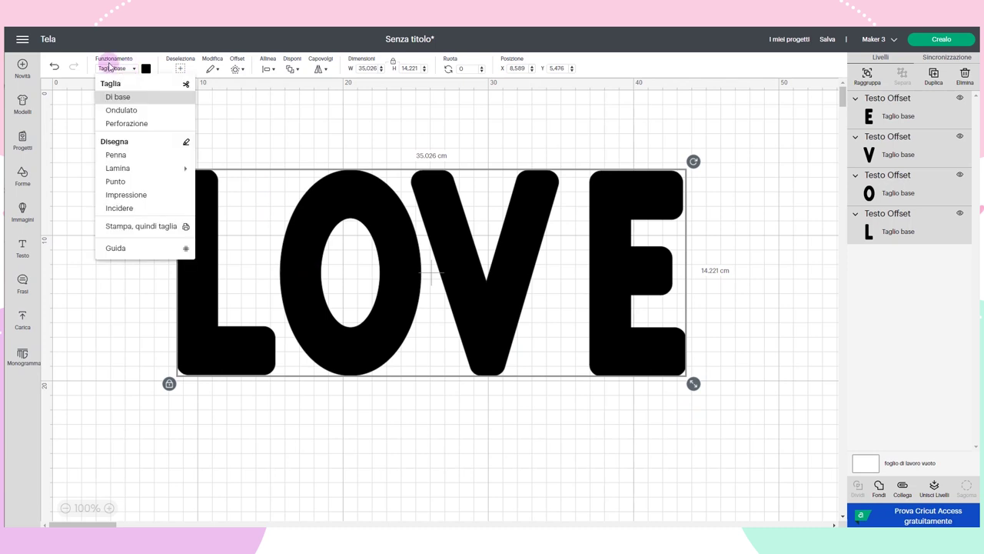
click(135, 227)
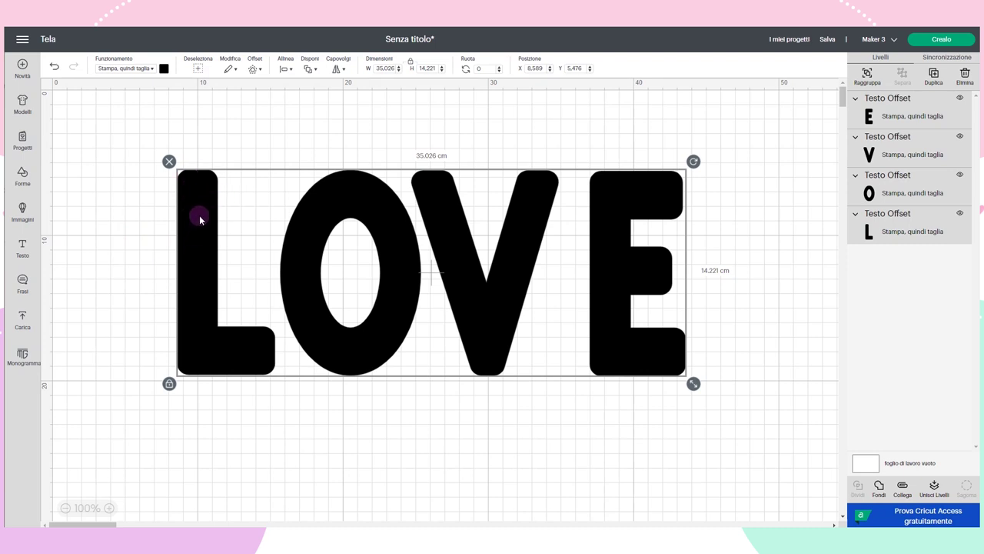
drag(199, 220, 204, 205)
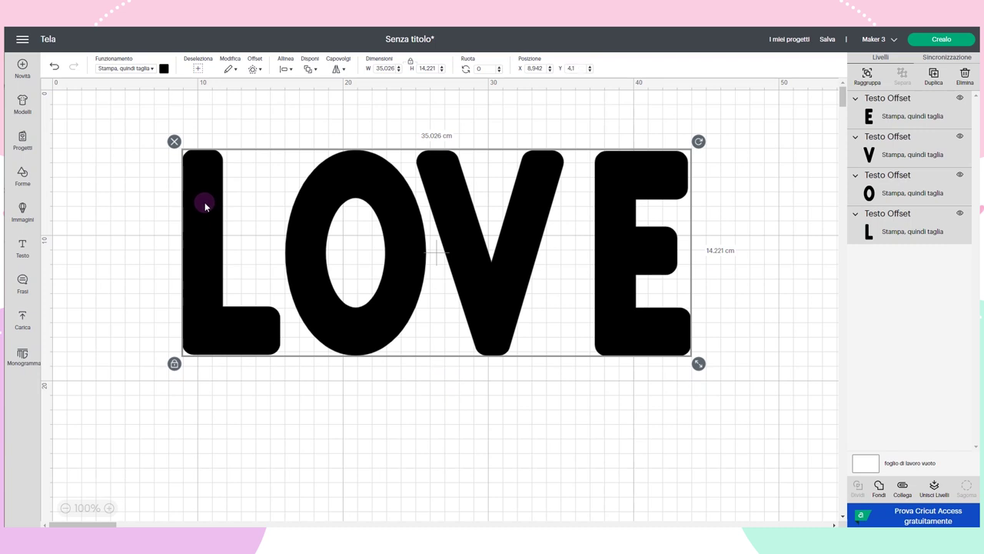
Check the L on its own, then zoom the canvas to 125%
click(200, 128)
click(203, 152)
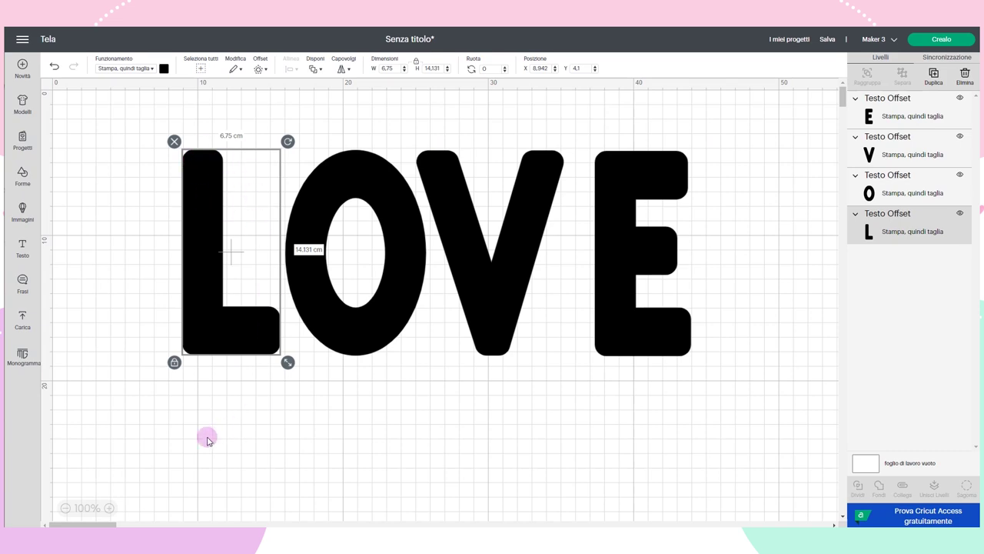
click(108, 508)
click(57, 330)
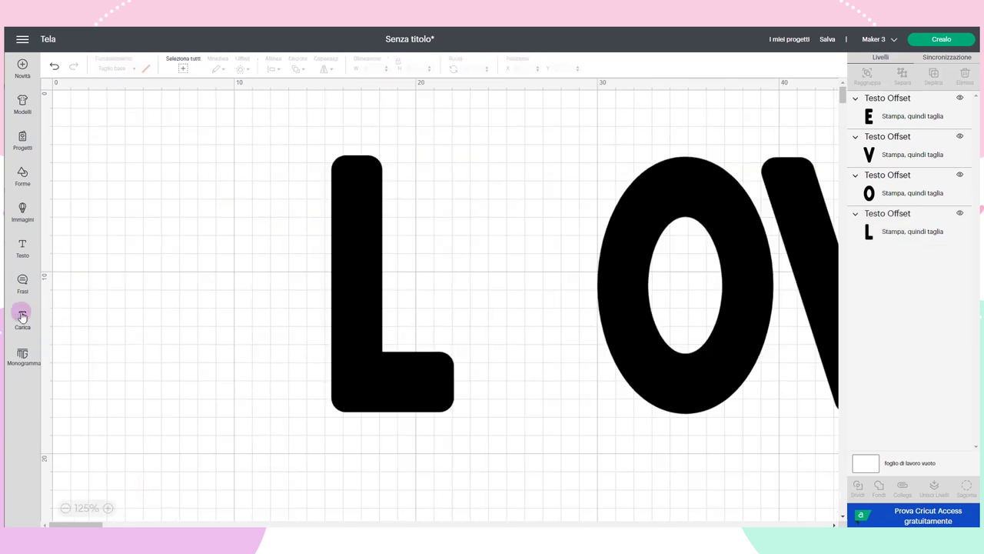
Load the couple photo 20190817_112706 as a pattern fill upload
click(21, 315)
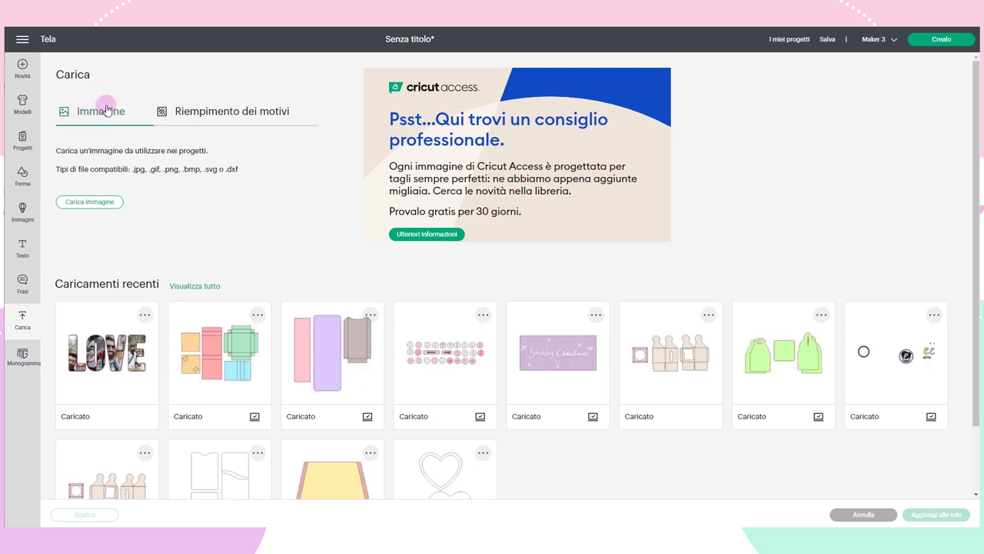
click(234, 116)
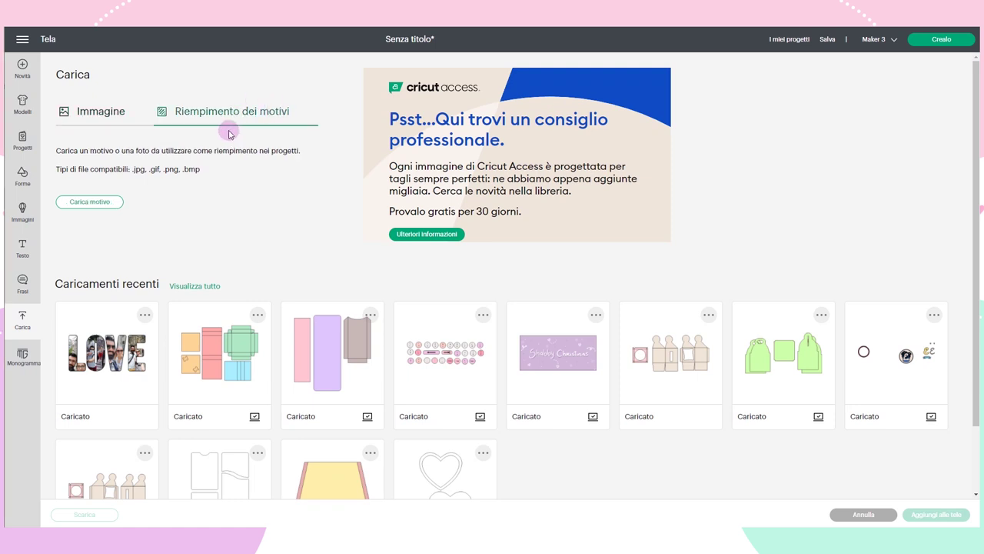
click(90, 202)
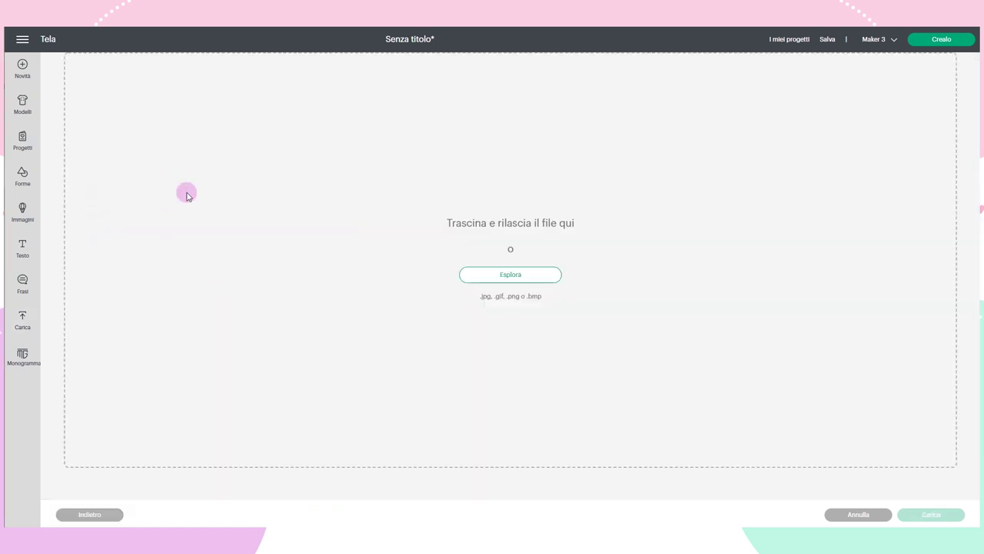
click(483, 275)
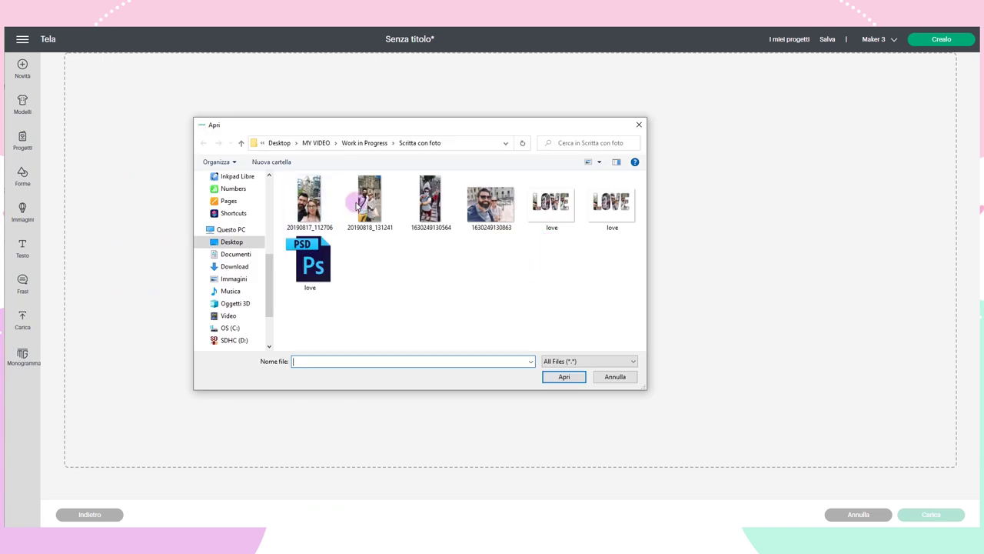
click(308, 203)
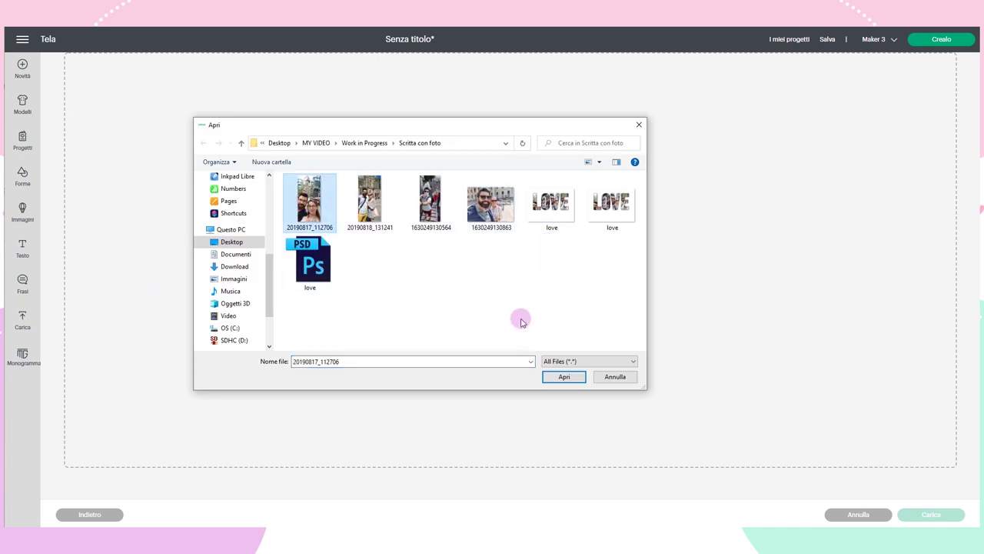
click(563, 376)
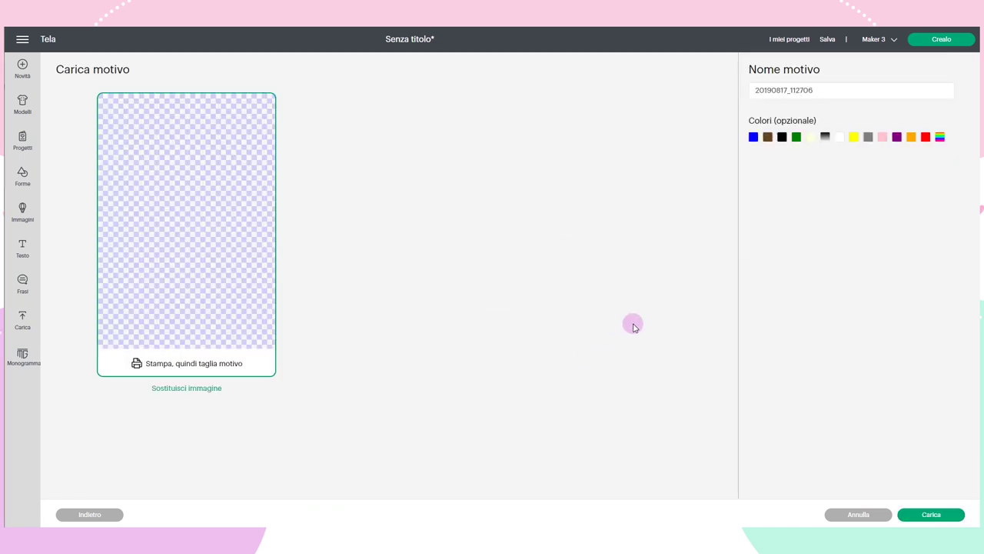
Name the pattern 01 and upload it
double_click(817, 90)
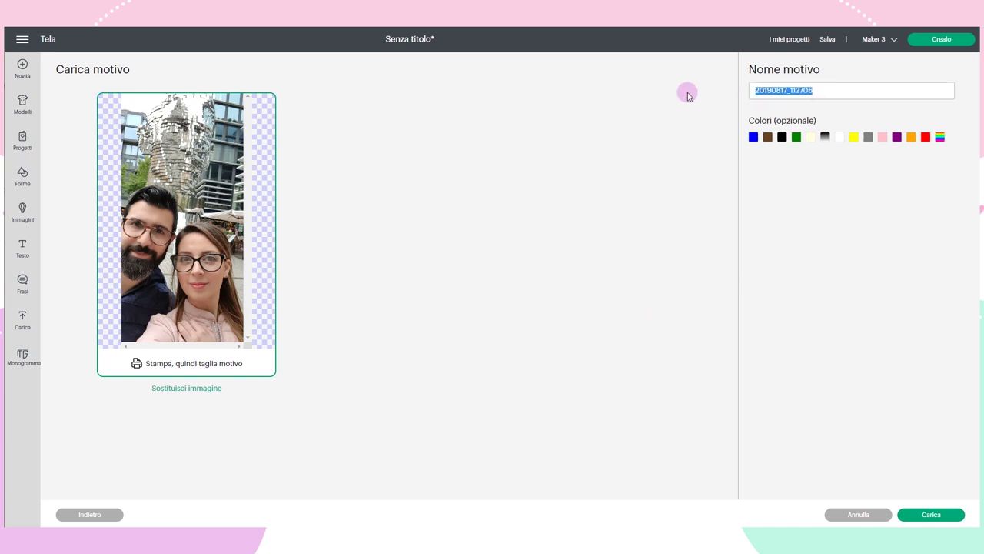
text(01)
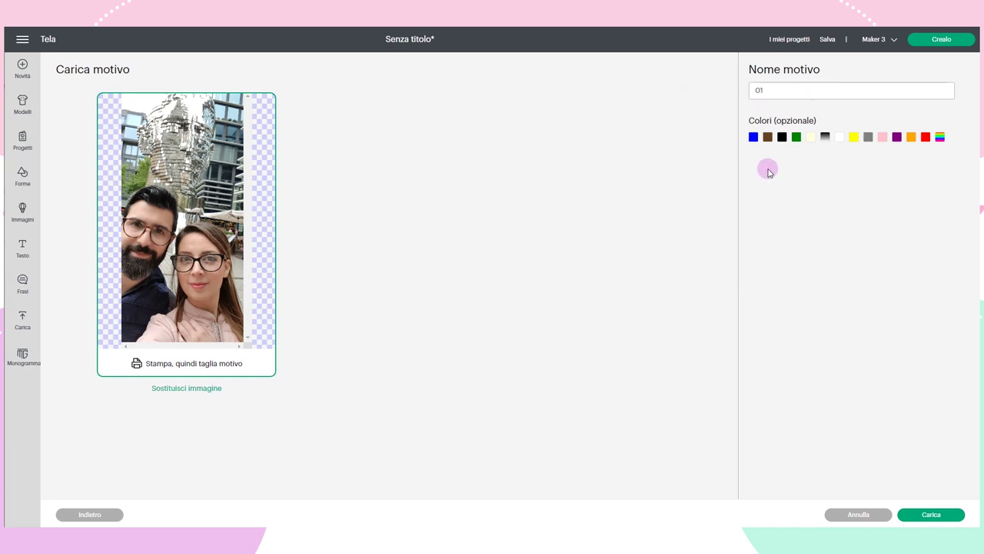
click(923, 516)
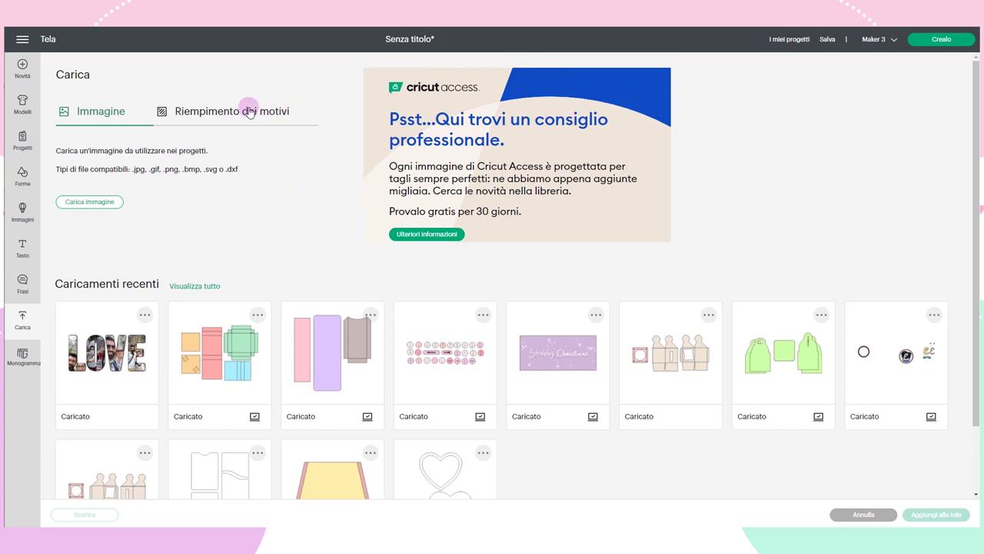
click(248, 110)
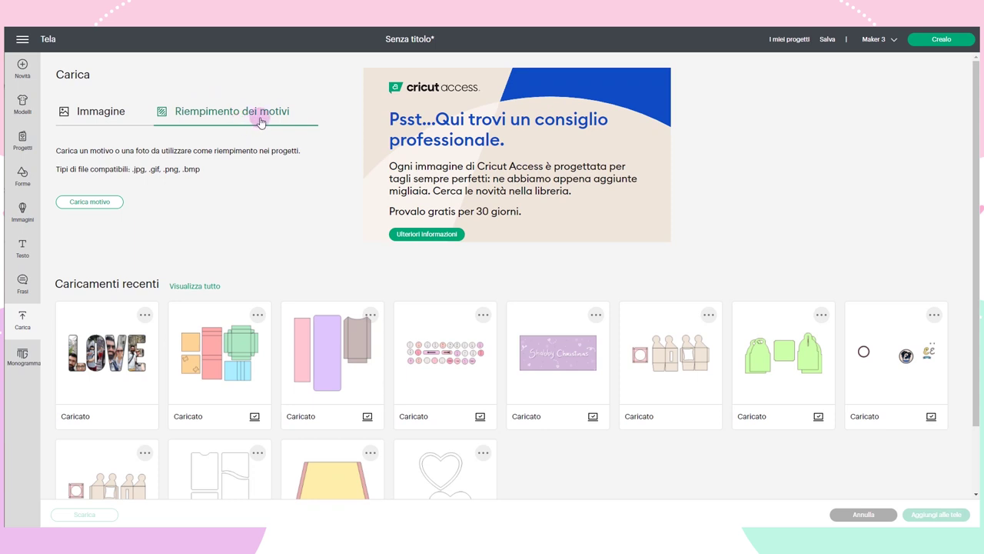
click(90, 202)
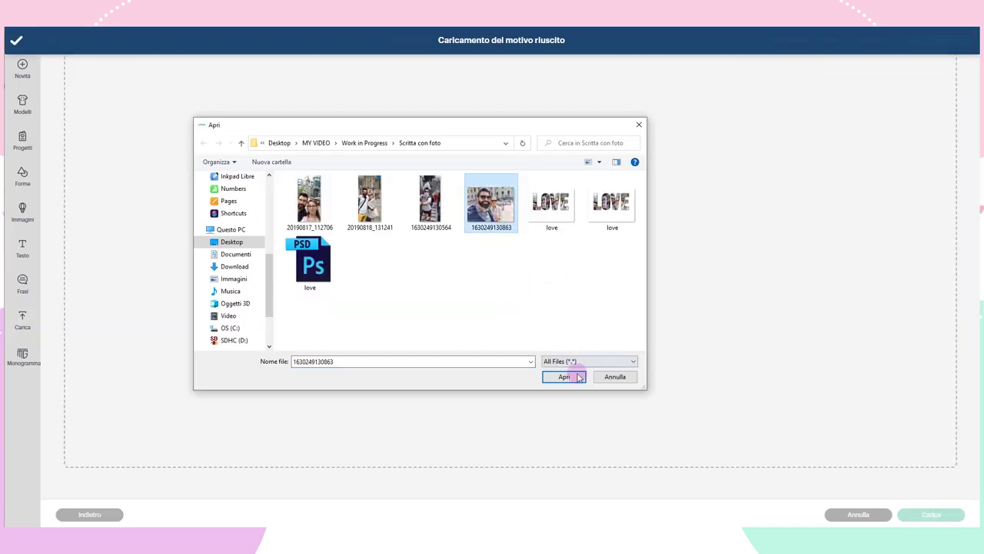
text(03)
click(919, 511)
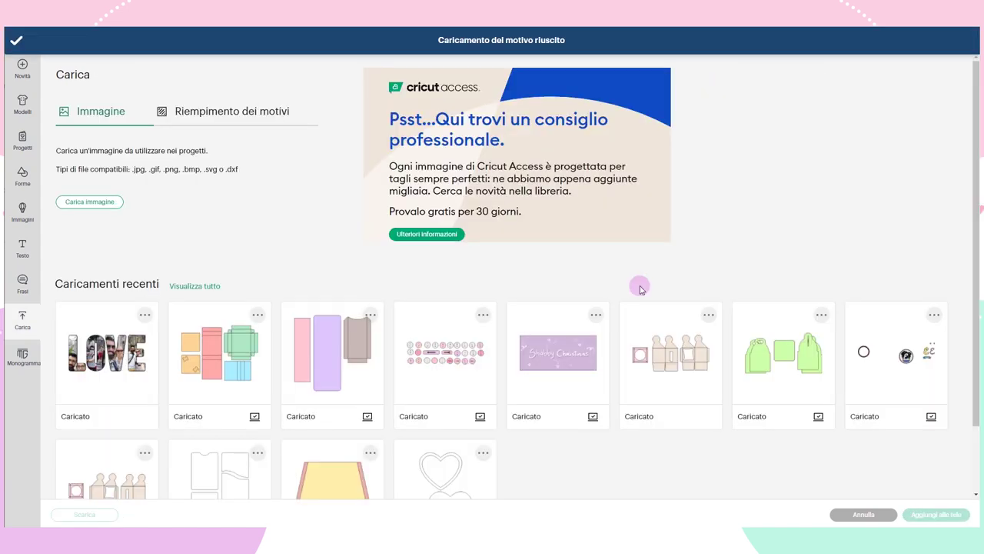
Return to the canvas and select the letter L
click(853, 517)
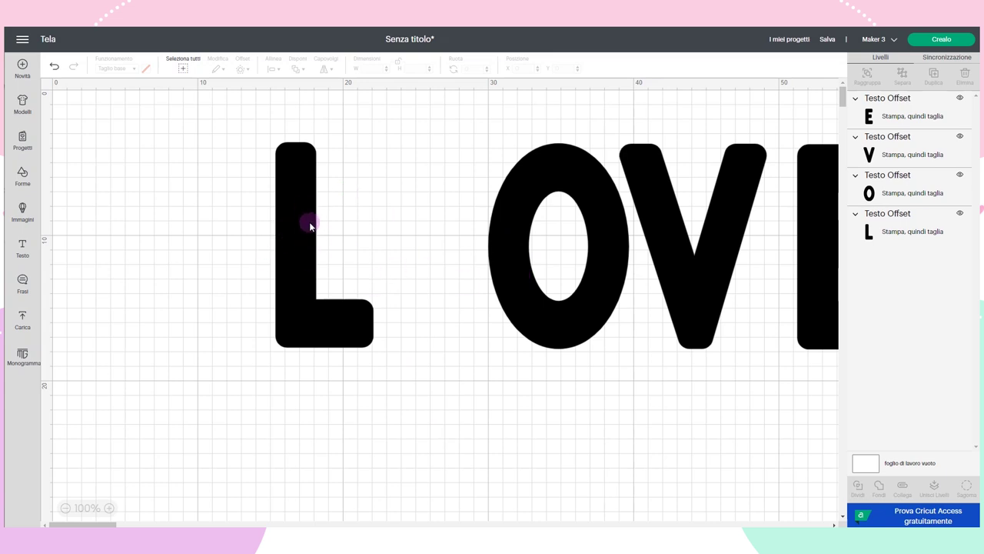
click(309, 225)
scroll(309, 224, up, 1)
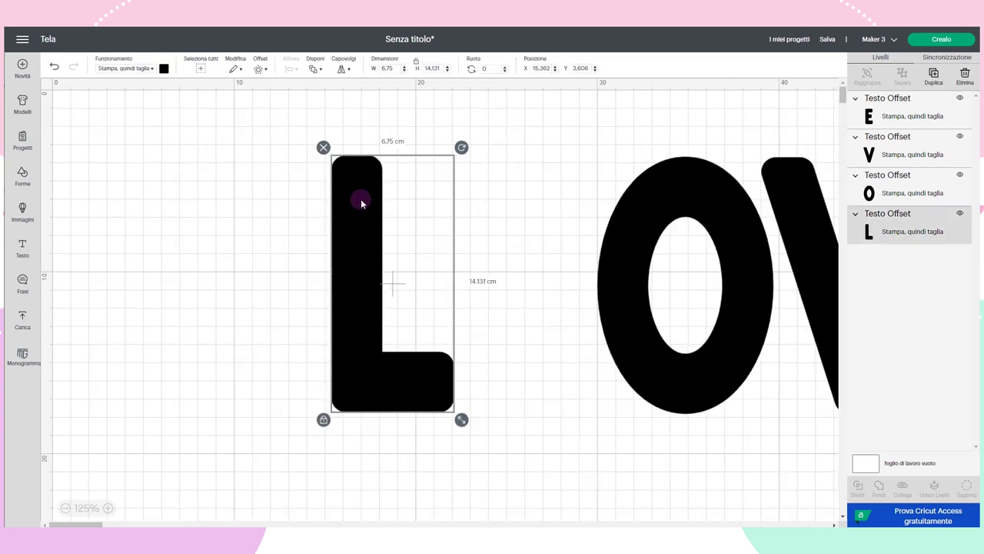
Change the L's print type to Pattern and fill it with the couple photo
click(165, 69)
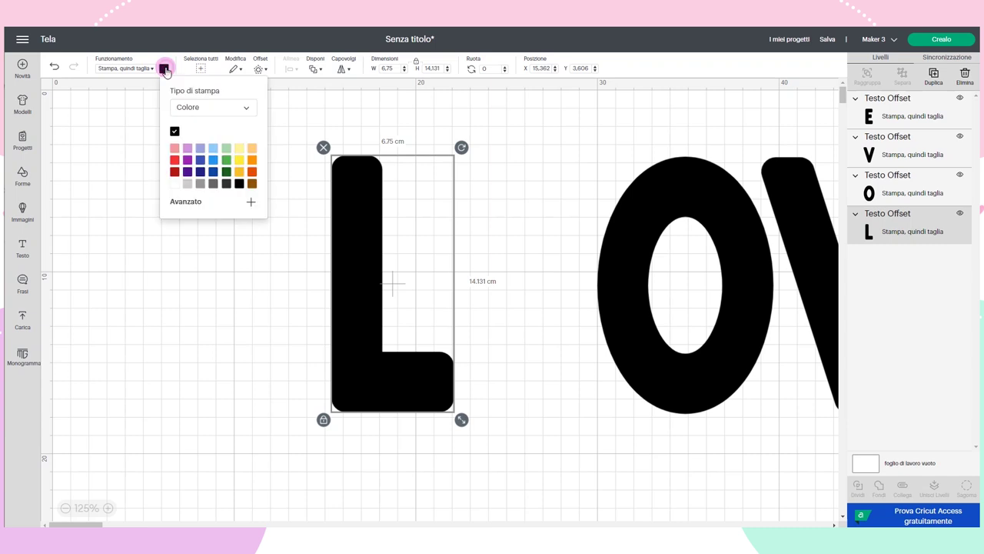
click(218, 111)
click(192, 140)
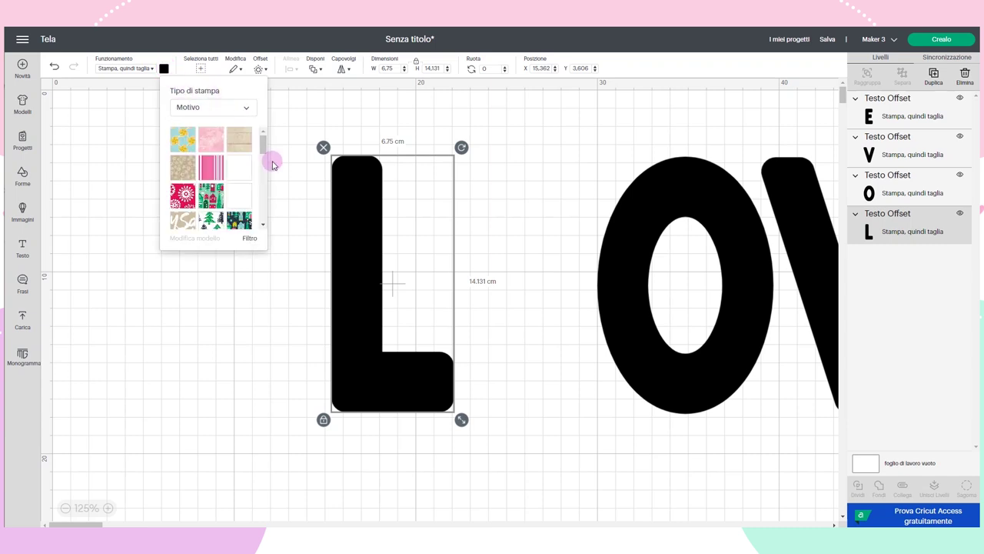
drag(265, 153, 263, 168)
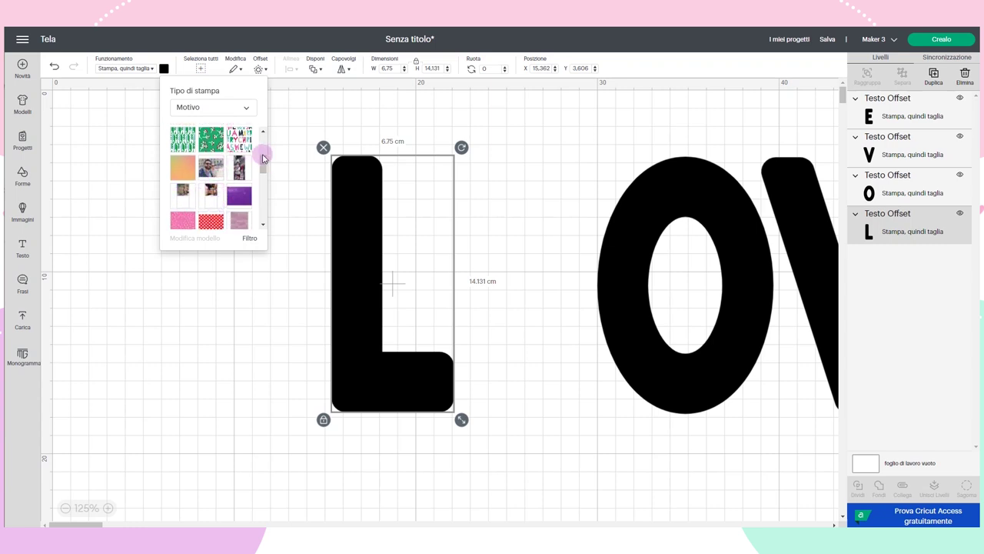
click(184, 196)
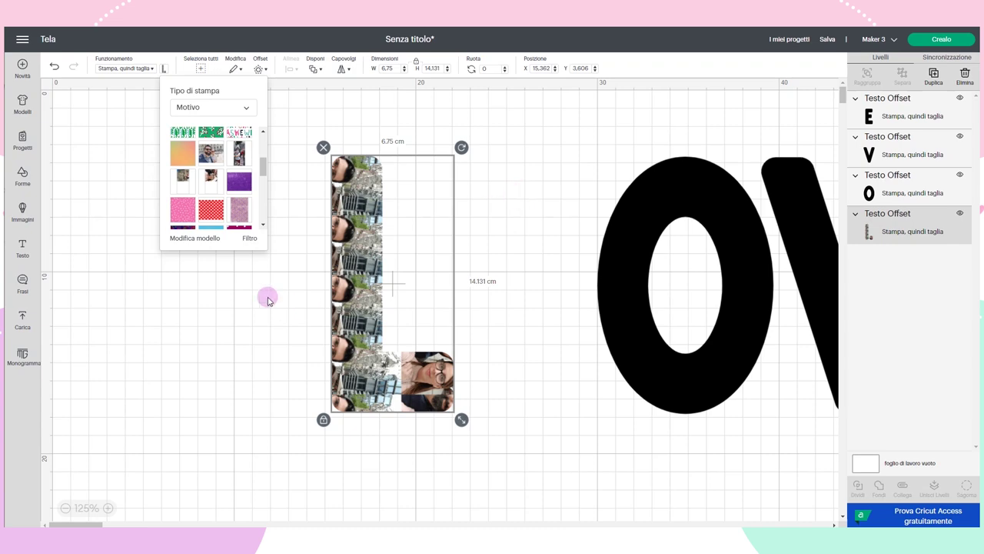
Rotate the L's photo 90°, scale it to 274, reframe it, and move the L left to X 4.649
click(194, 237)
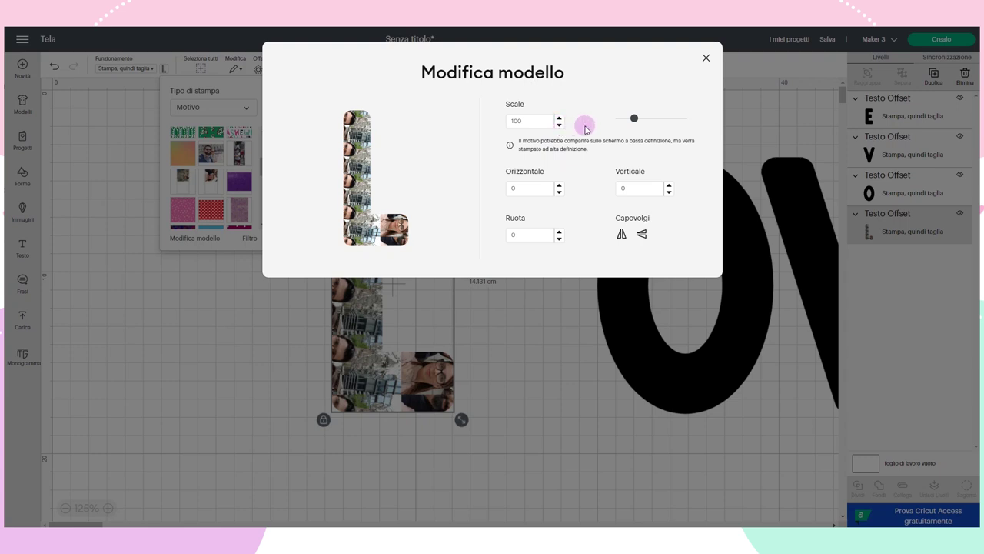
click(531, 234)
text(90)
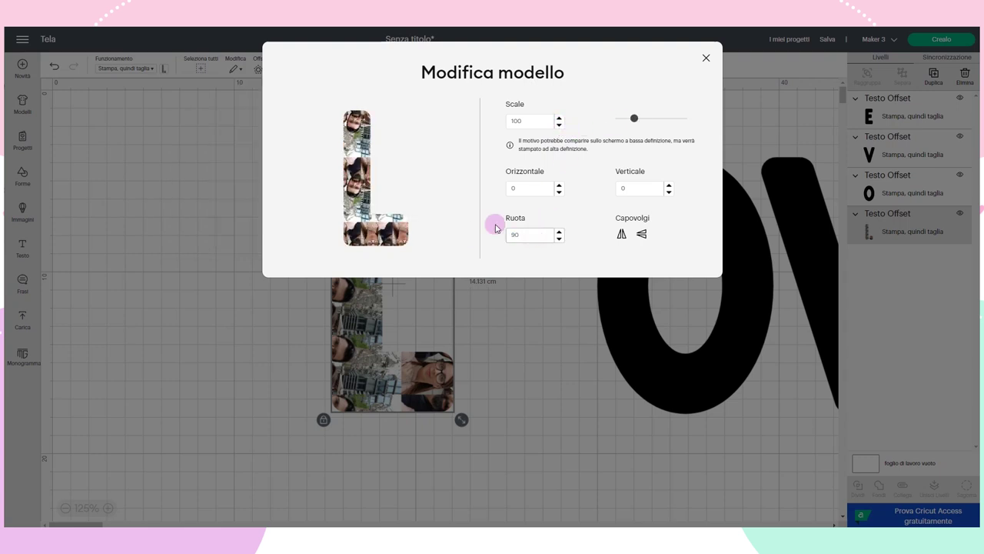
drag(642, 123, 662, 119)
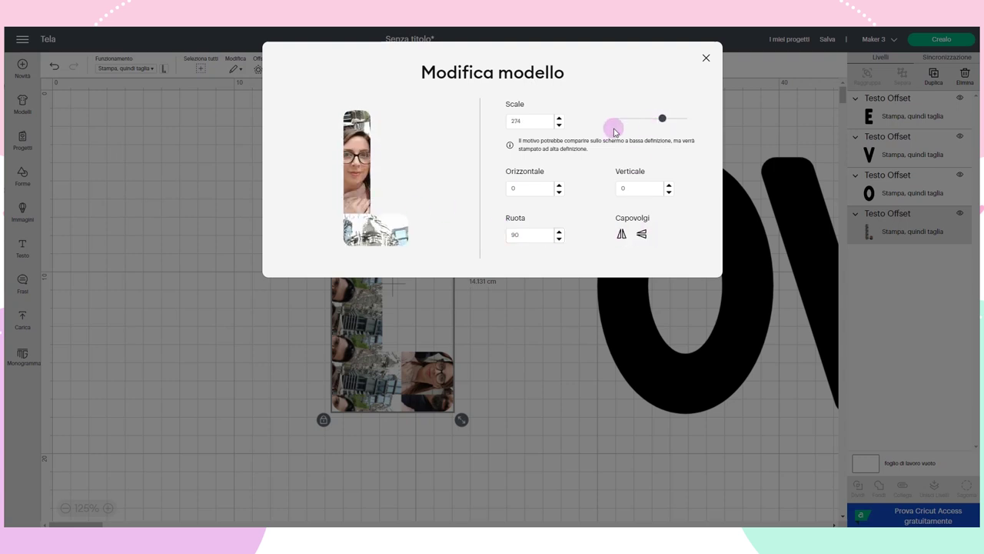
click(669, 192)
click(559, 187)
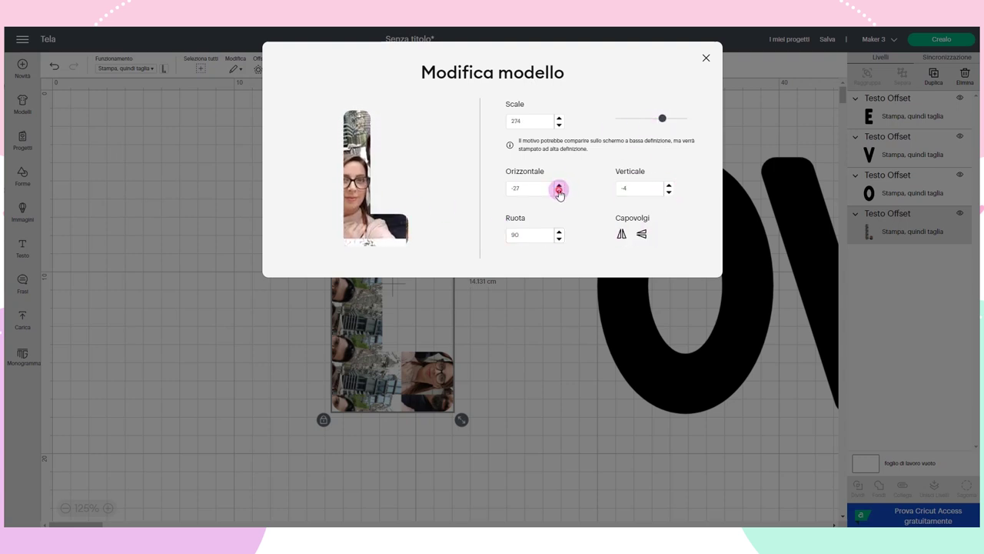
click(559, 191)
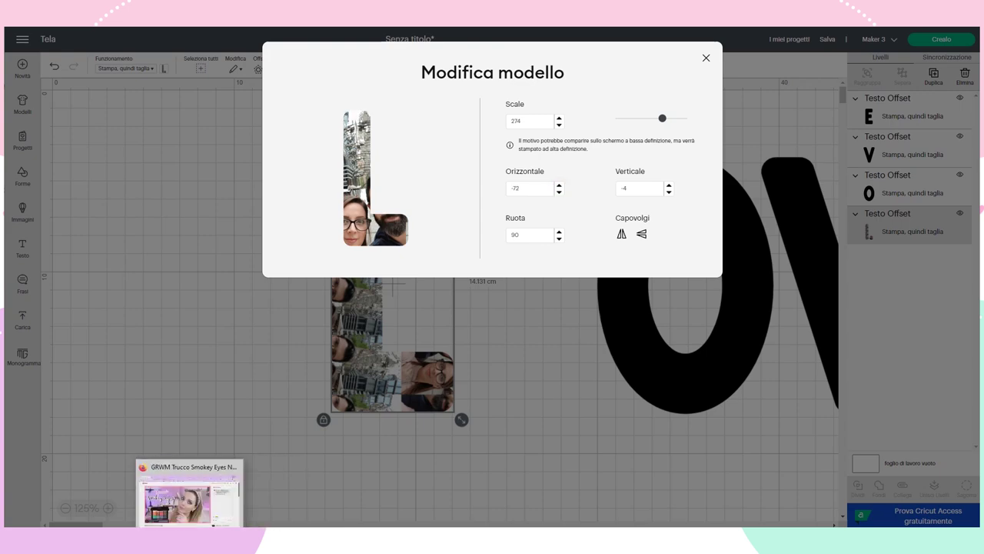
click(668, 191)
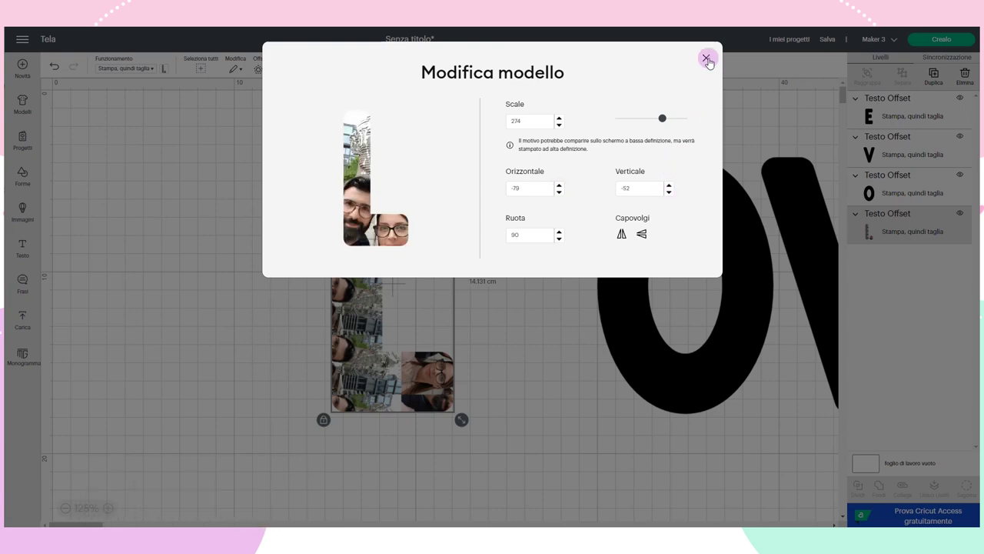
click(707, 59)
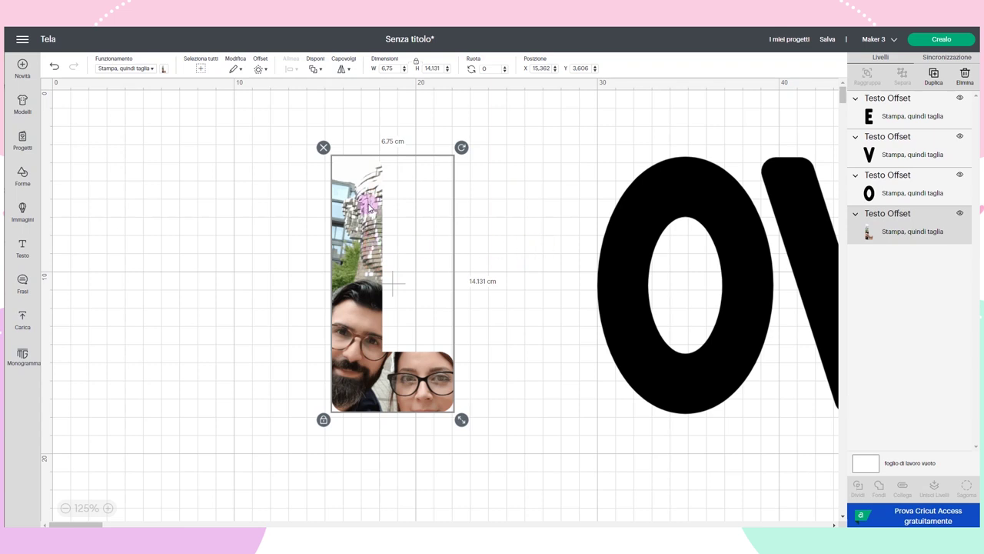
drag(369, 215, 178, 210)
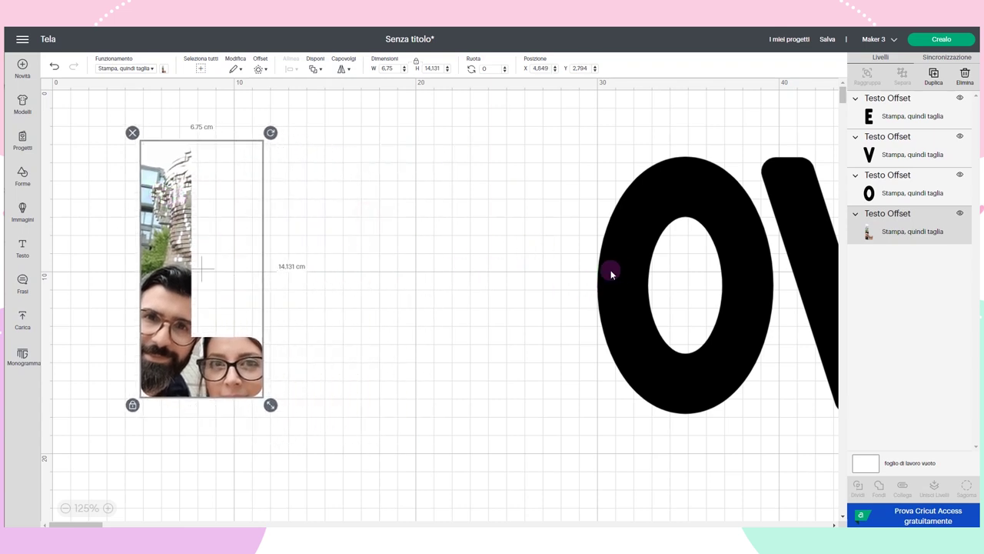
Move the O closer to the L and fill it with an enlarged, recentred couple photo
mouse_move(610, 272)
mouse_down()
mouse_move(460, 287)
mouse_move(489, 238)
mouse_up()
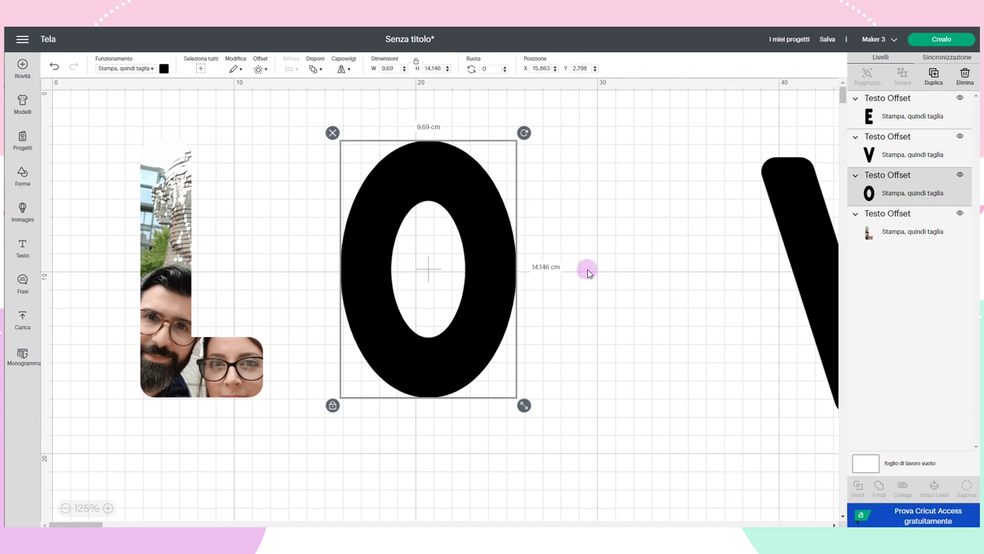
click(163, 69)
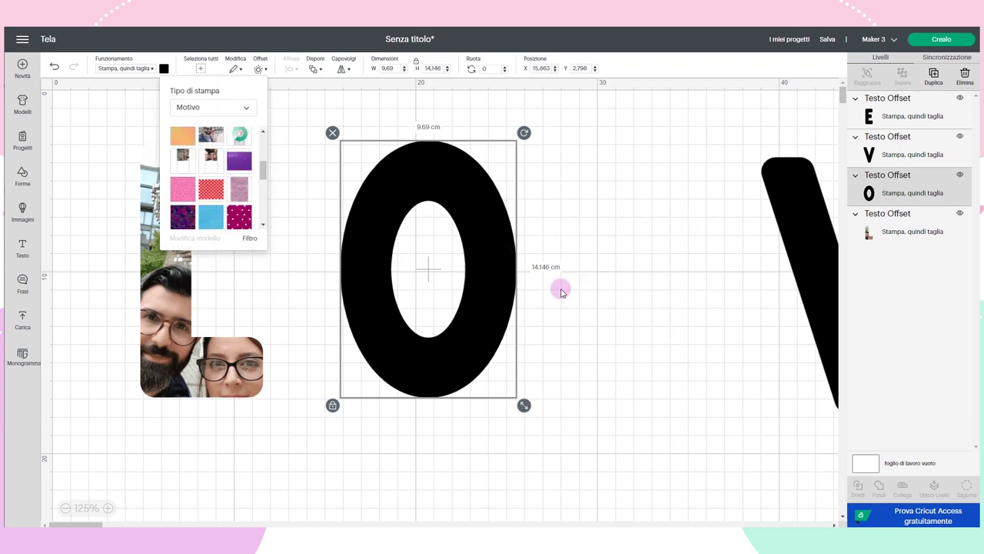
click(240, 136)
click(196, 238)
drag(601, 118, 644, 118)
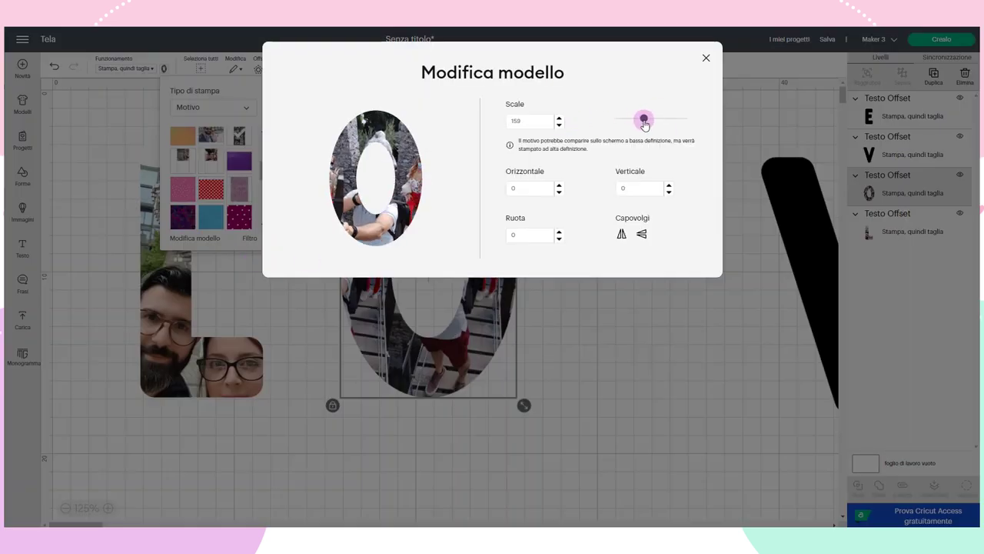
click(559, 191)
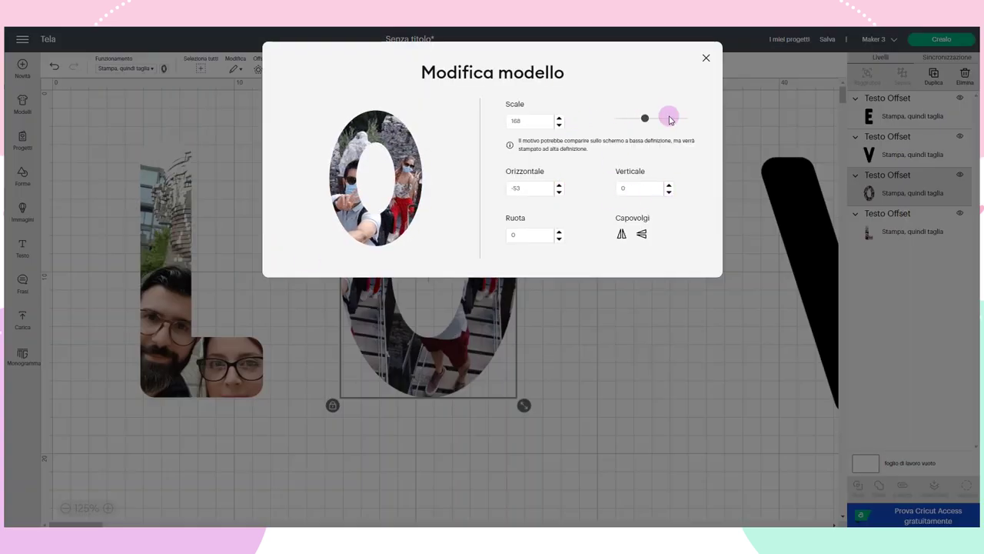
drag(670, 119, 651, 118)
click(560, 192)
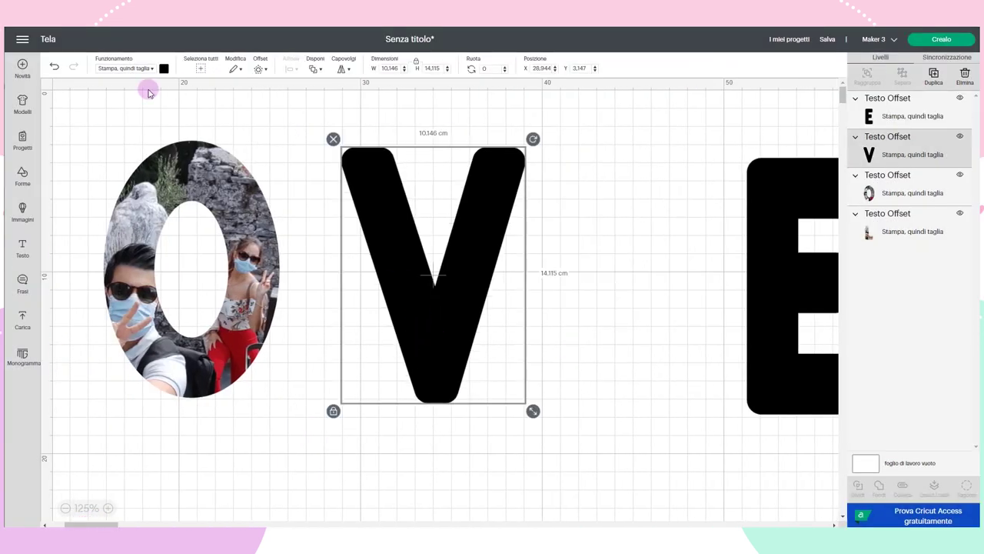
click(164, 69)
Fill the V with a couple photo scaled to 171 with horizontal offset 120
click(213, 107)
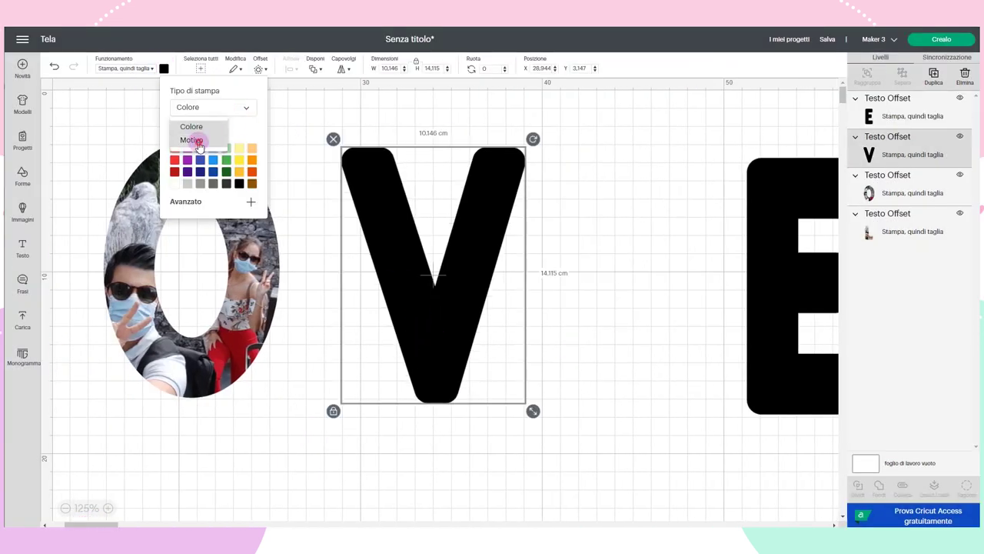
click(192, 140)
click(211, 182)
click(194, 237)
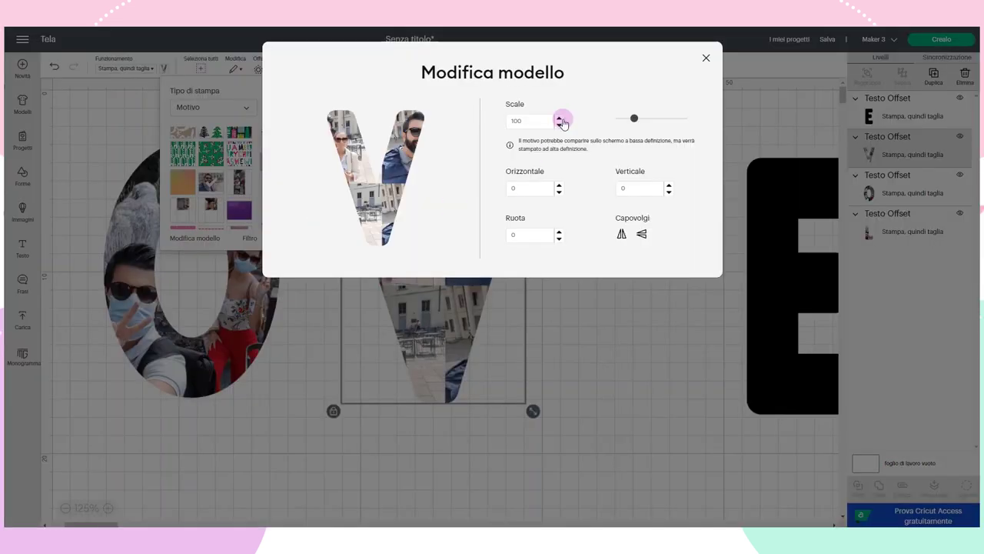
drag(633, 119, 646, 122)
click(559, 185)
text(120)
click(669, 191)
click(559, 191)
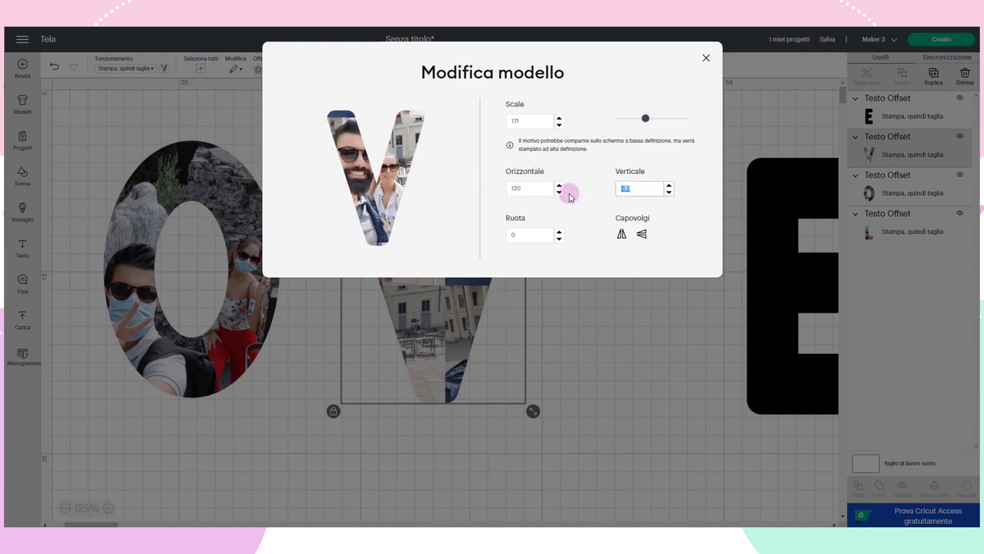
click(626, 188)
click(559, 191)
click(703, 63)
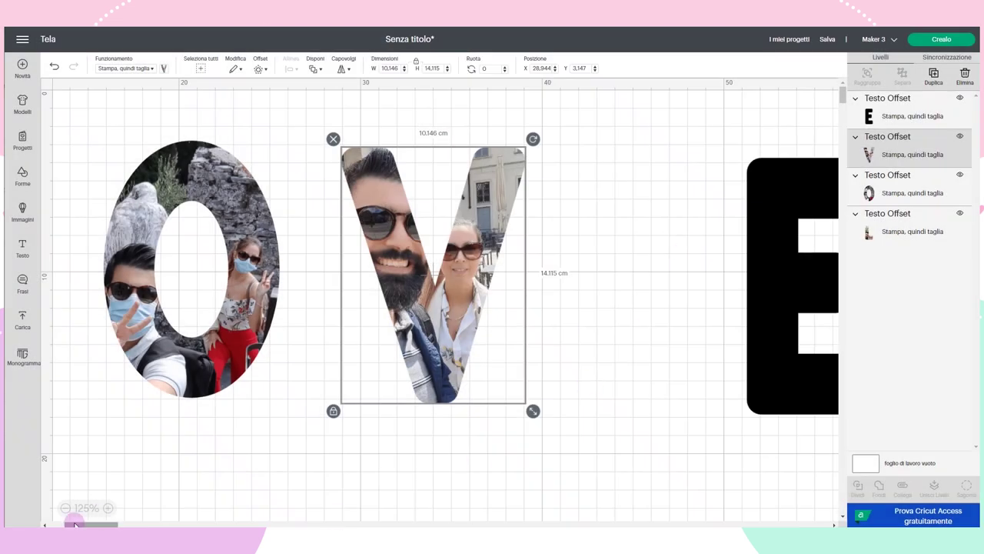
Scroll over to the E and undo its accidental move
scroll(433, 279, right, 5)
drag(466, 197, 602, 208)
key(ctrl+z)
Fill the E with a couple photo rotated 90°, scaled 278, offsets horizontal 71 and vertical -8
click(164, 67)
click(211, 107)
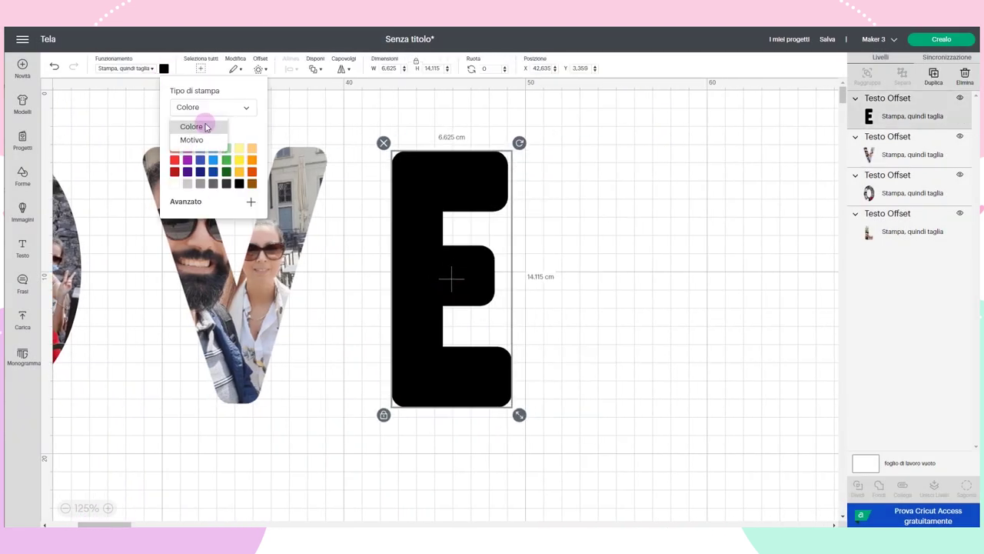
click(201, 125)
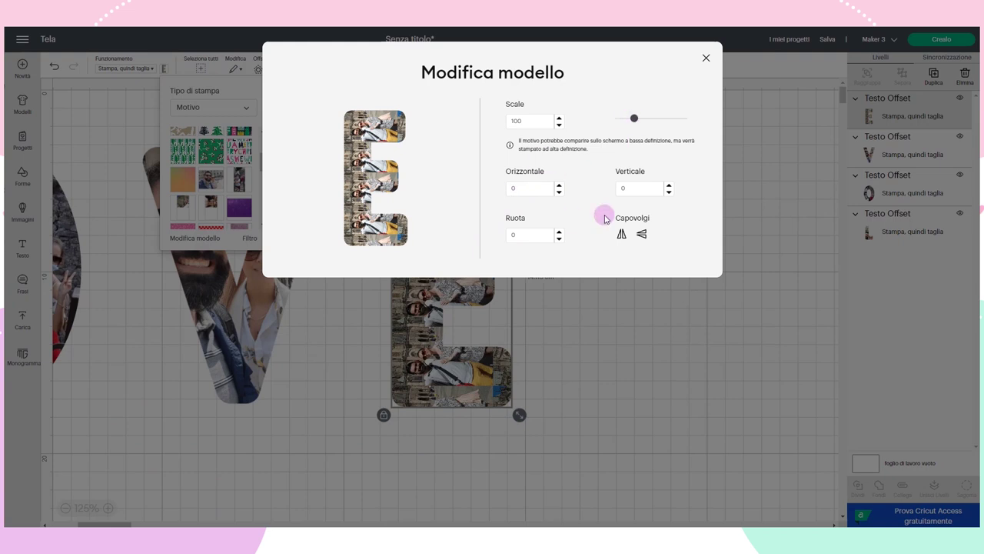
text(90)
drag(634, 117, 663, 117)
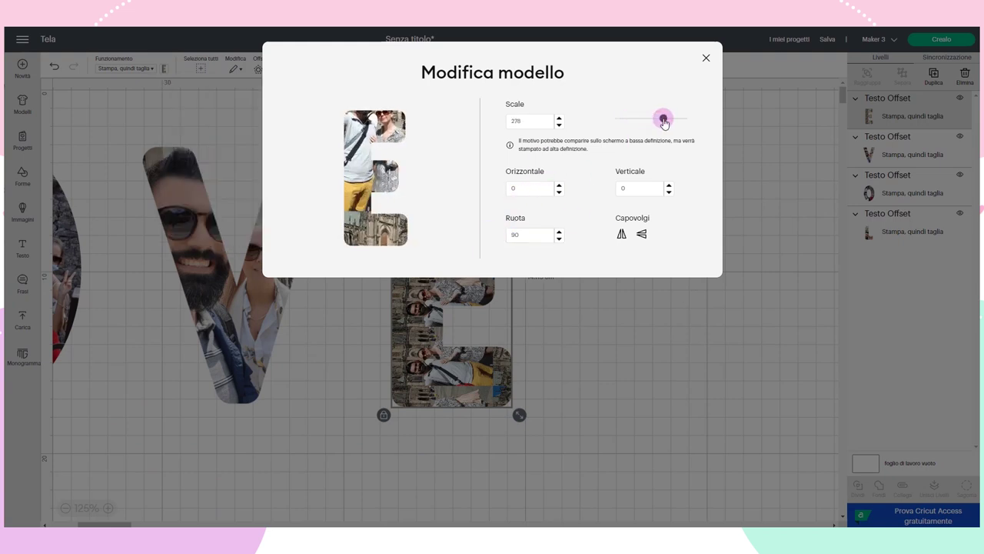
click(668, 191)
click(559, 185)
drag(559, 187, 560, 187)
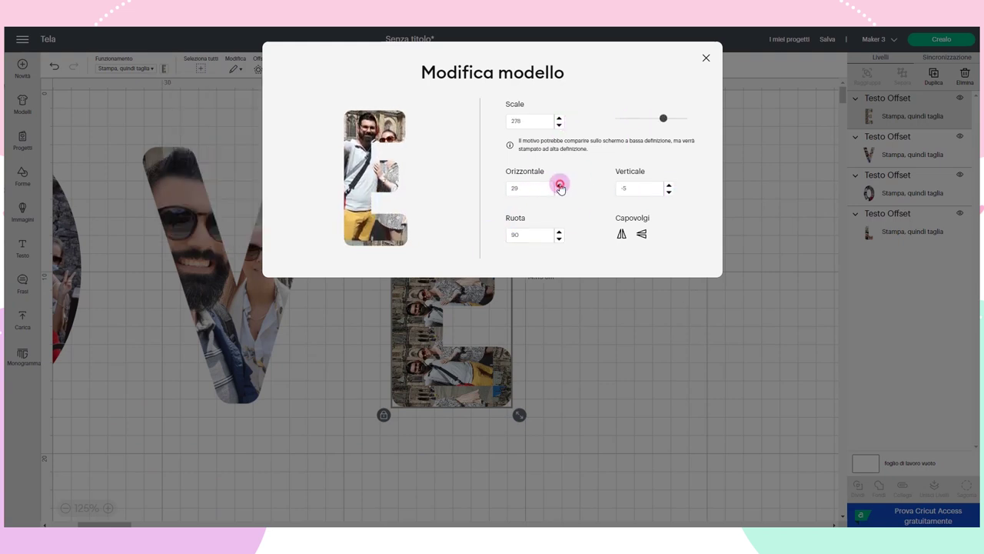
click(669, 192)
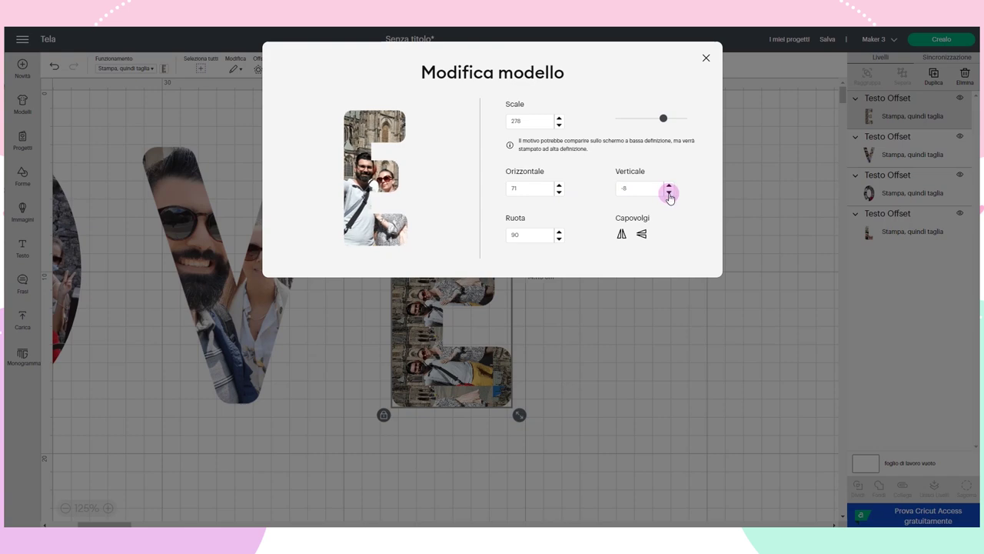
click(706, 57)
click(743, 139)
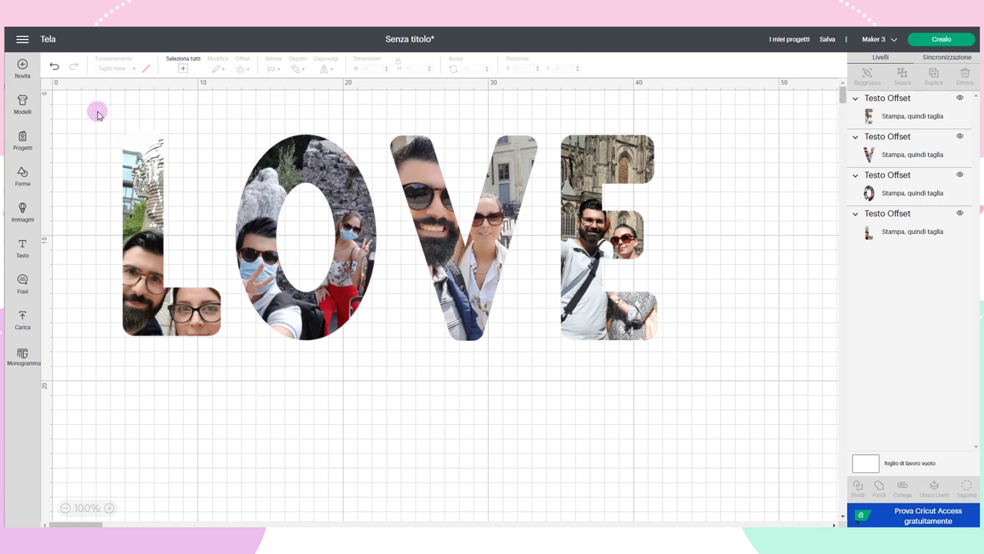
Add a rounded 0,1 cm black offset to the photo letters, then select the L with its outline
click(142, 149)
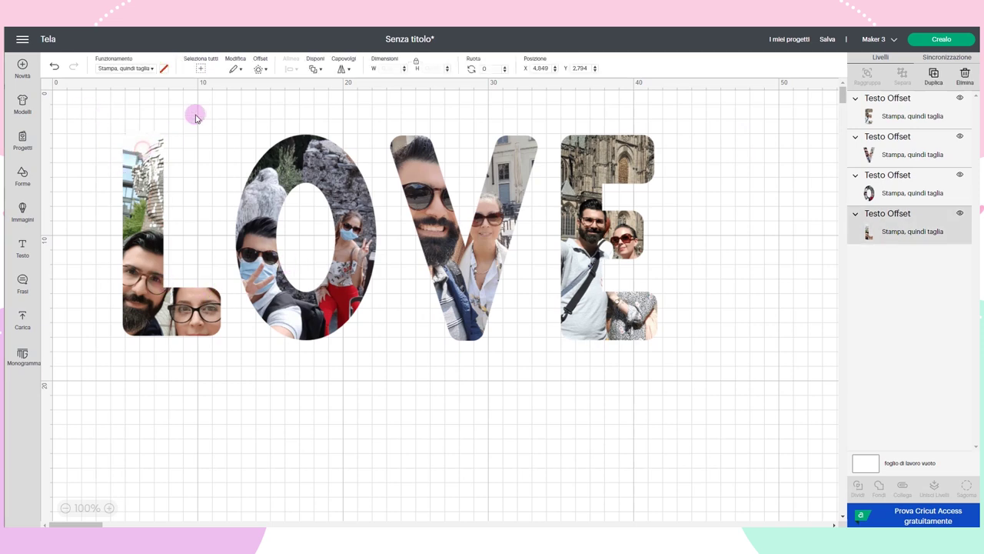
click(263, 70)
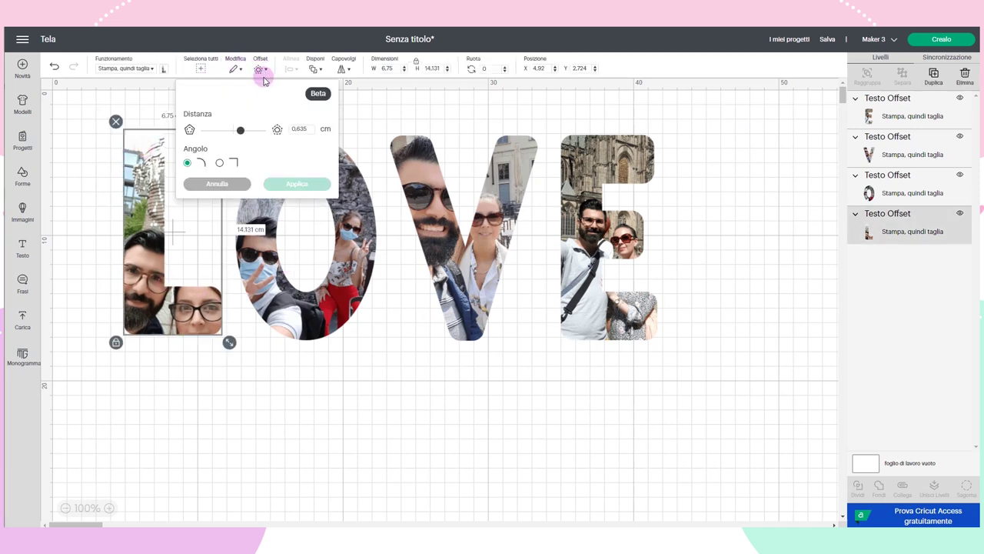
click(309, 128)
text(0,1)
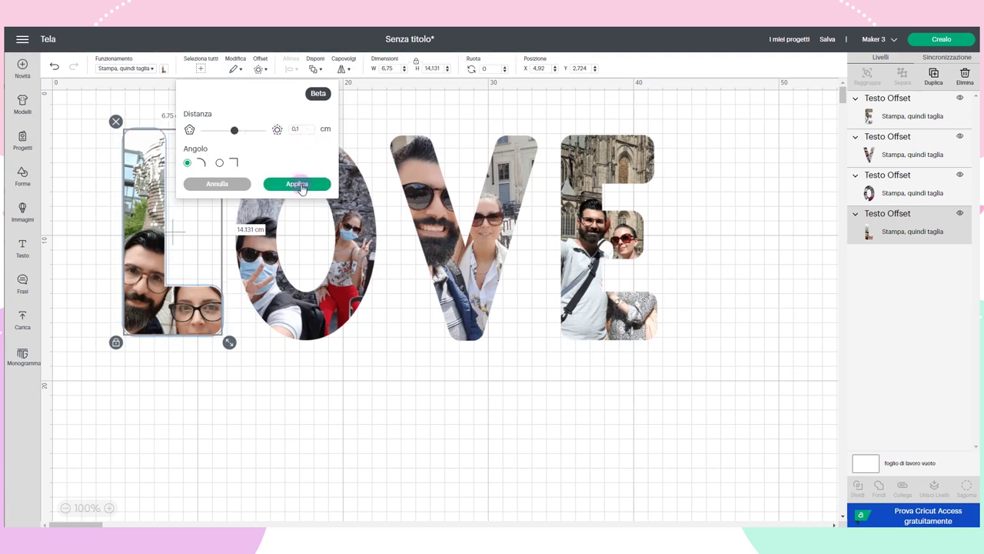
click(299, 185)
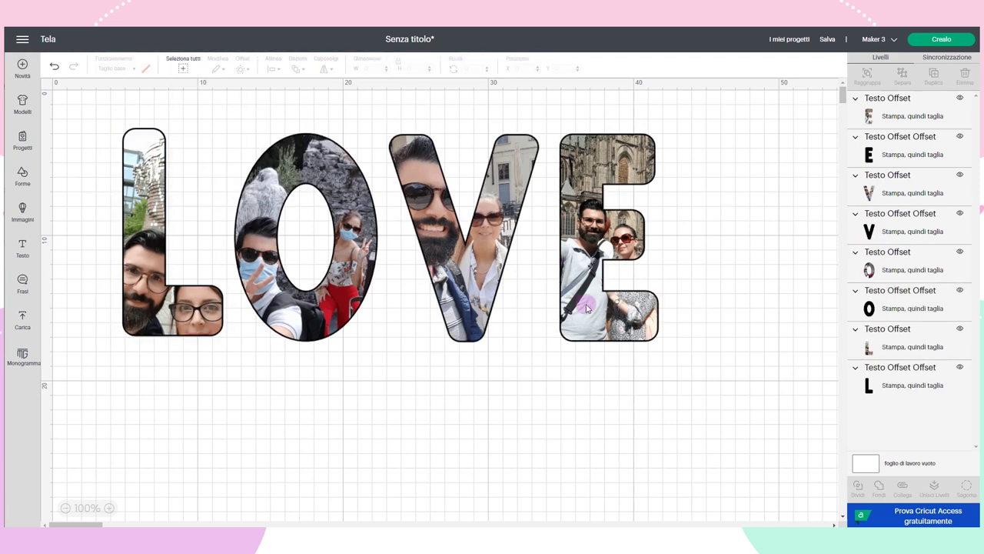
drag(100, 112, 227, 375)
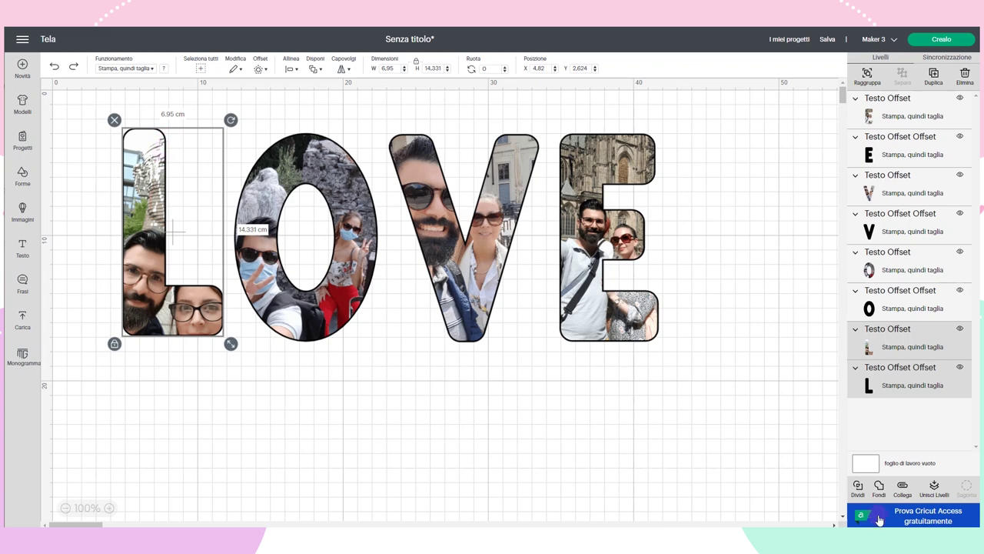
Merge the L, O and V letters each with its outline into single layers
click(943, 489)
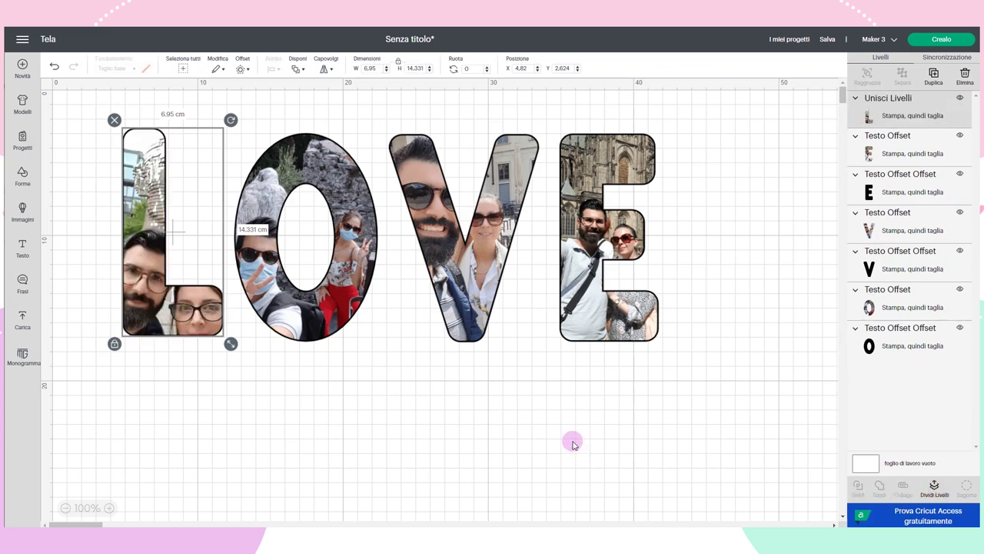
drag(377, 110, 228, 404)
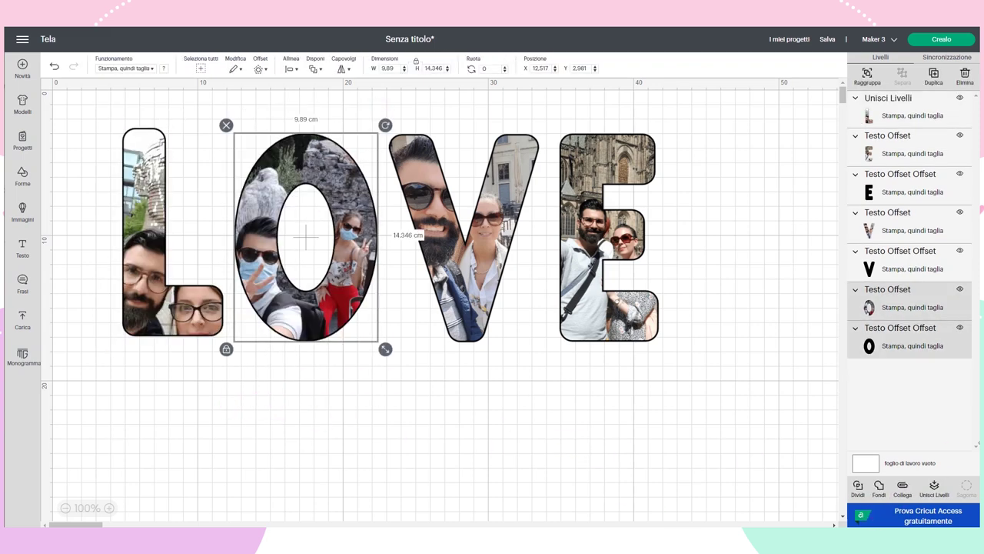
drag(385, 123, 545, 367)
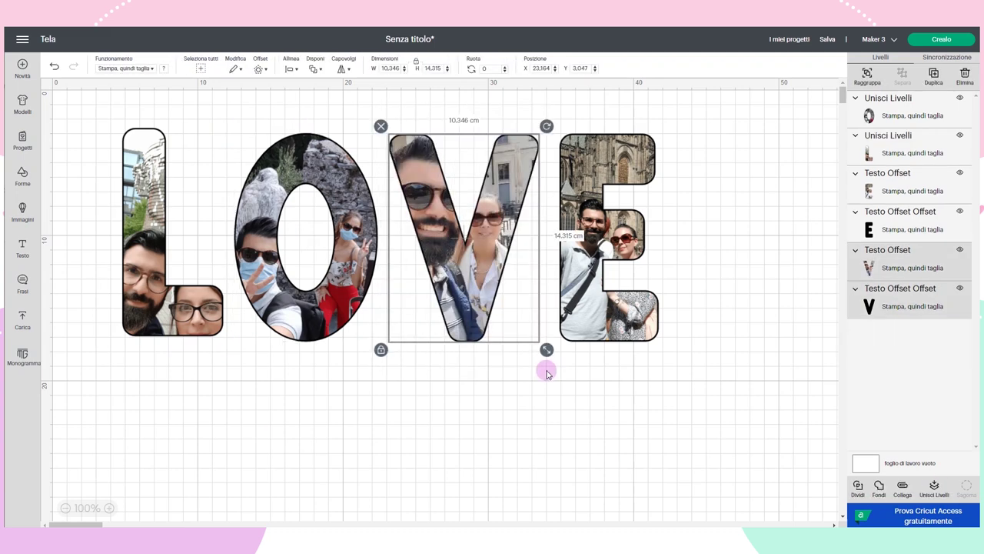
click(935, 489)
Bottom-align the four LOVE letters
click(201, 67)
click(269, 69)
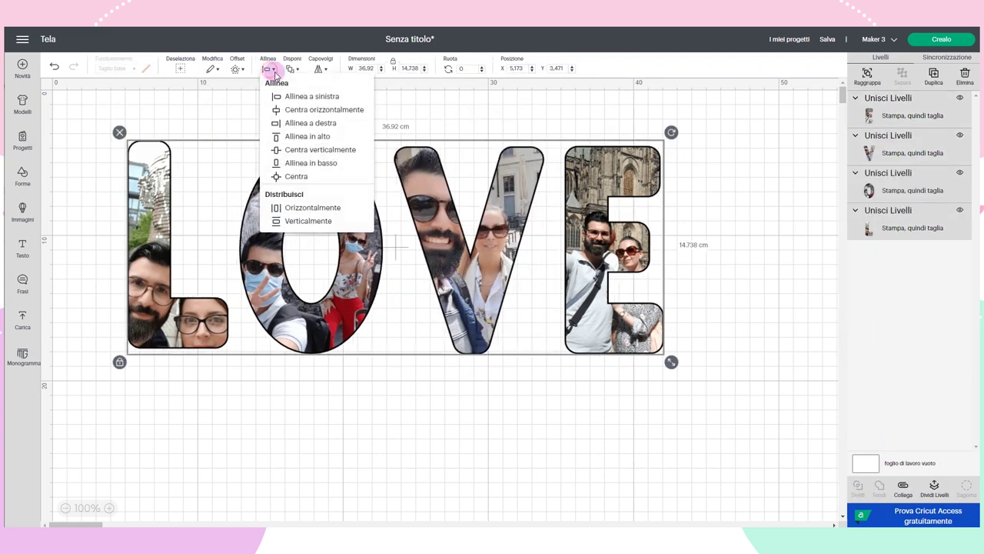
click(314, 162)
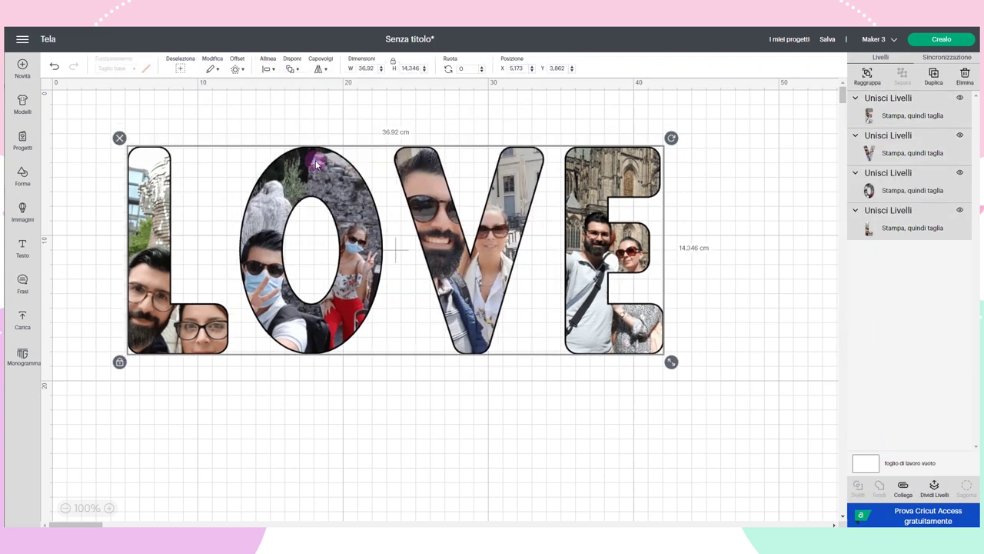
click(501, 404)
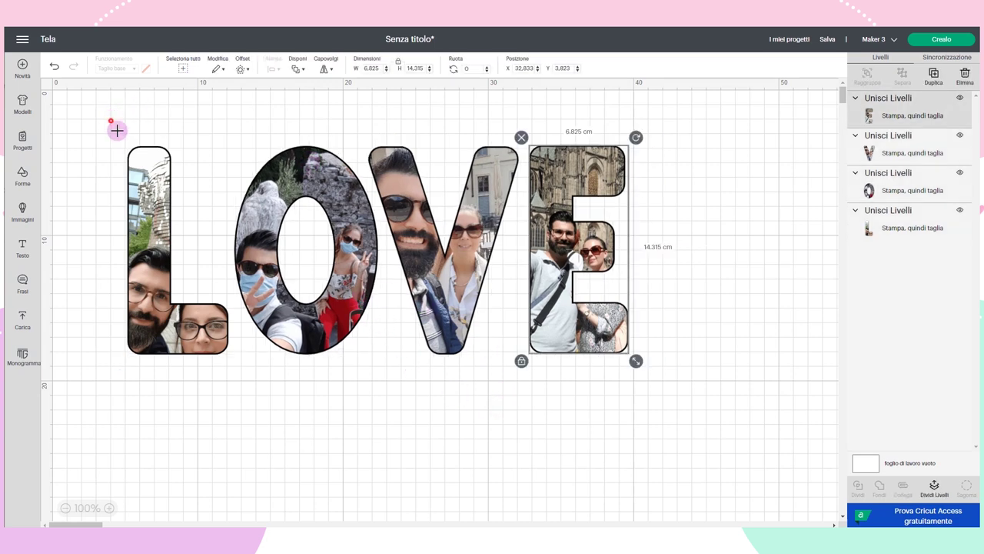
drag(114, 127, 712, 444)
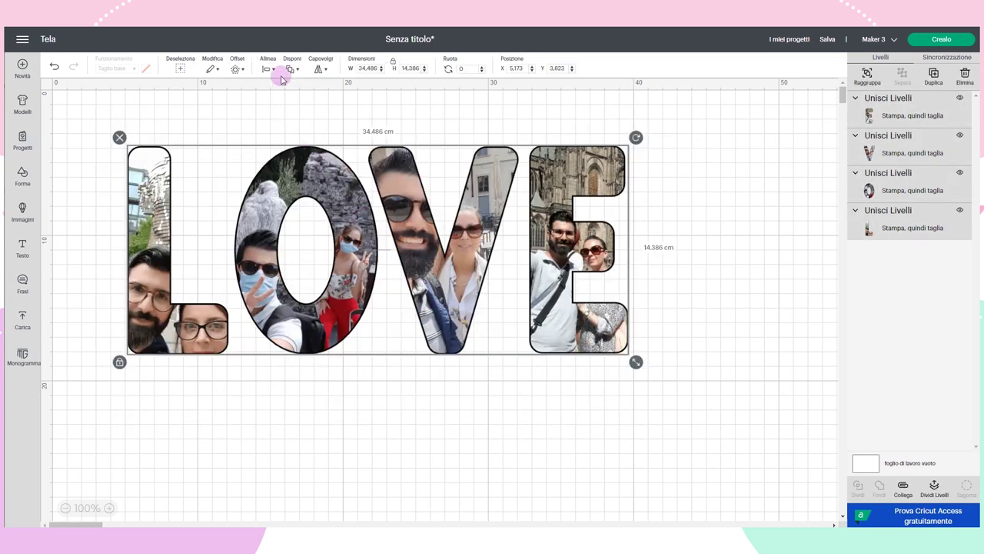
click(269, 69)
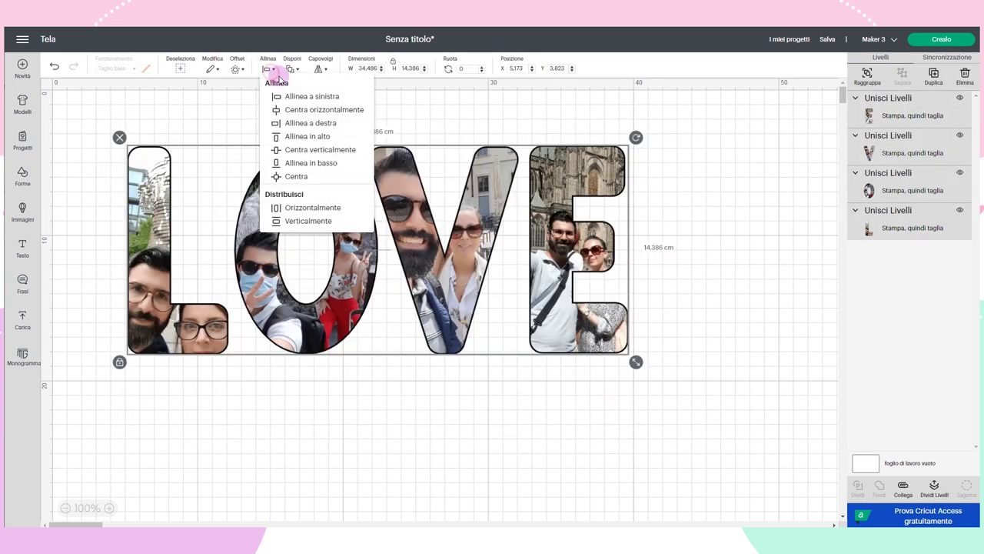
click(315, 164)
click(672, 247)
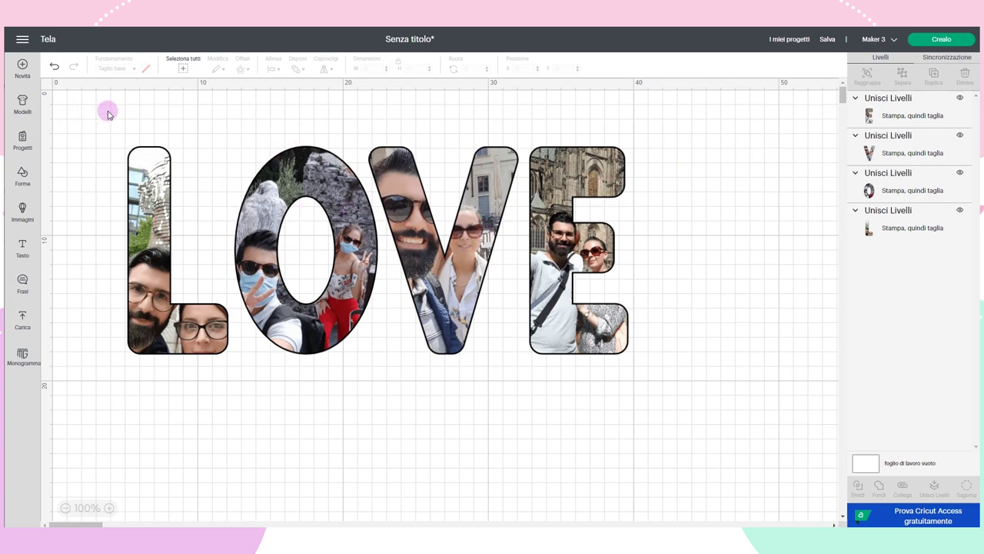
Attach all four letters together and reposition the attached LOVE design
drag(115, 120, 762, 422)
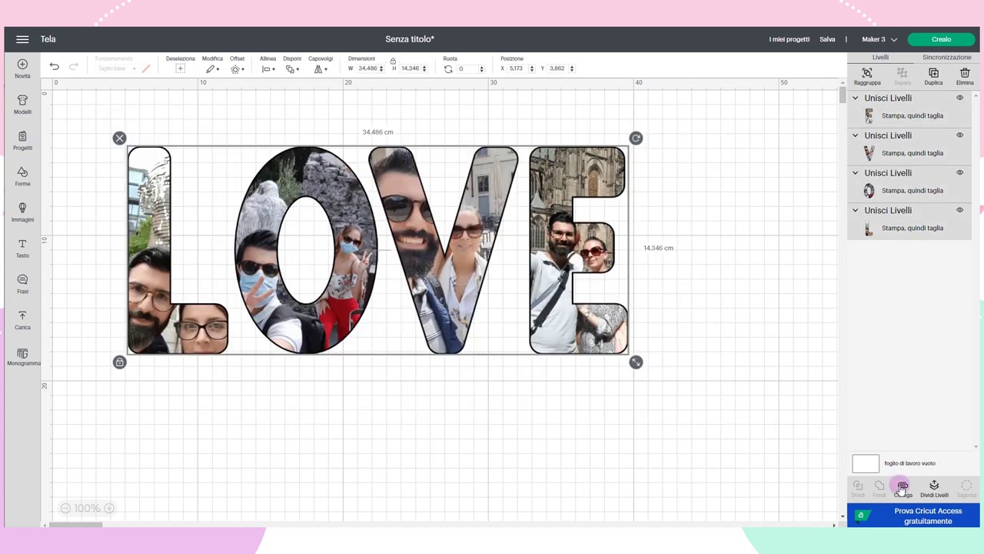
click(903, 487)
drag(466, 271, 508, 214)
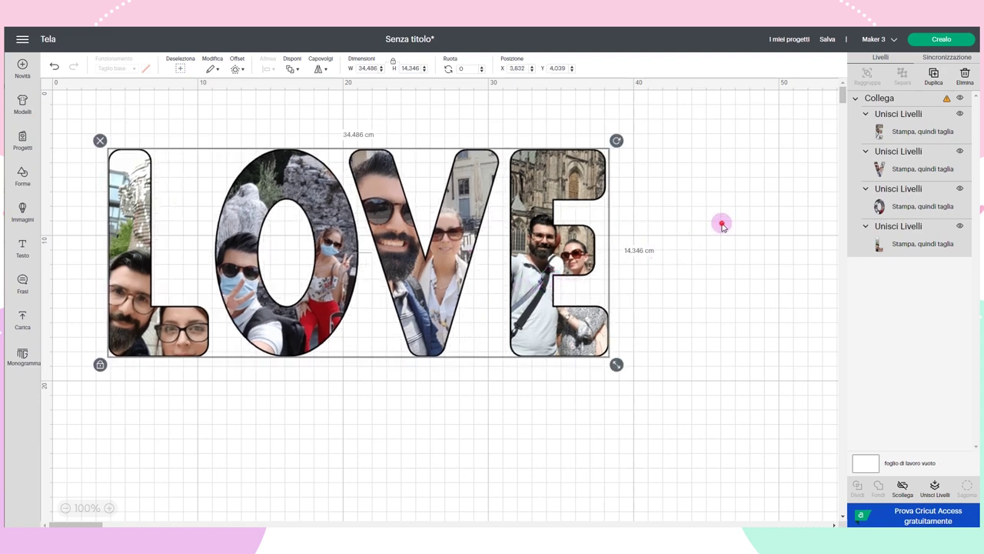
click(723, 225)
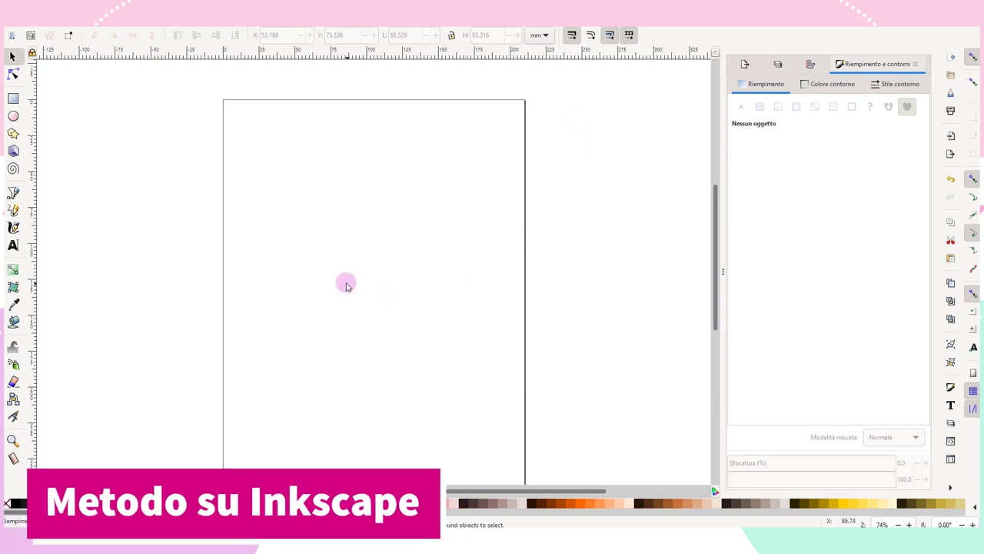
Add a text object reading LOVE on the Inkscape page
ctrl+scroll(393, 266, up, 1)
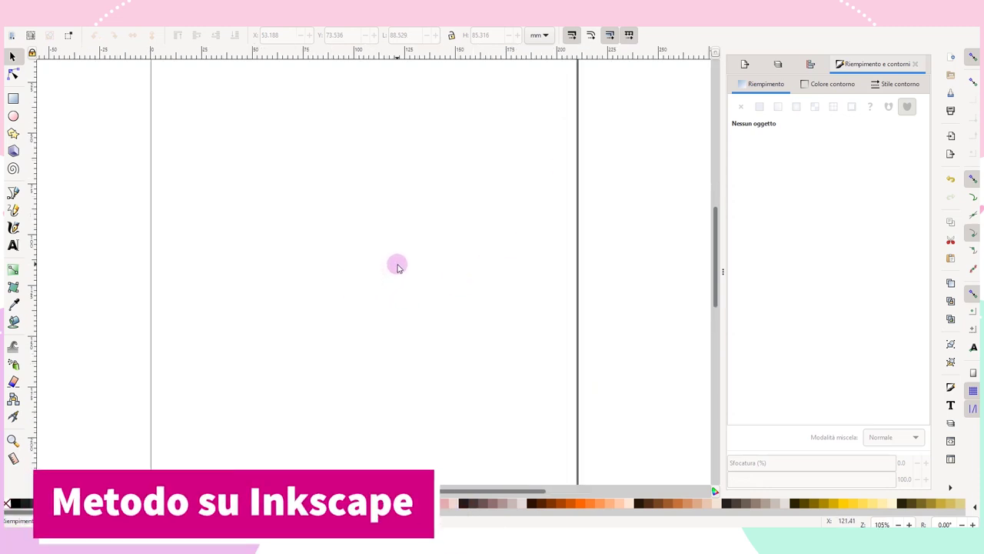
scroll(366, 250, up, 3)
scroll(366, 250, left, 2)
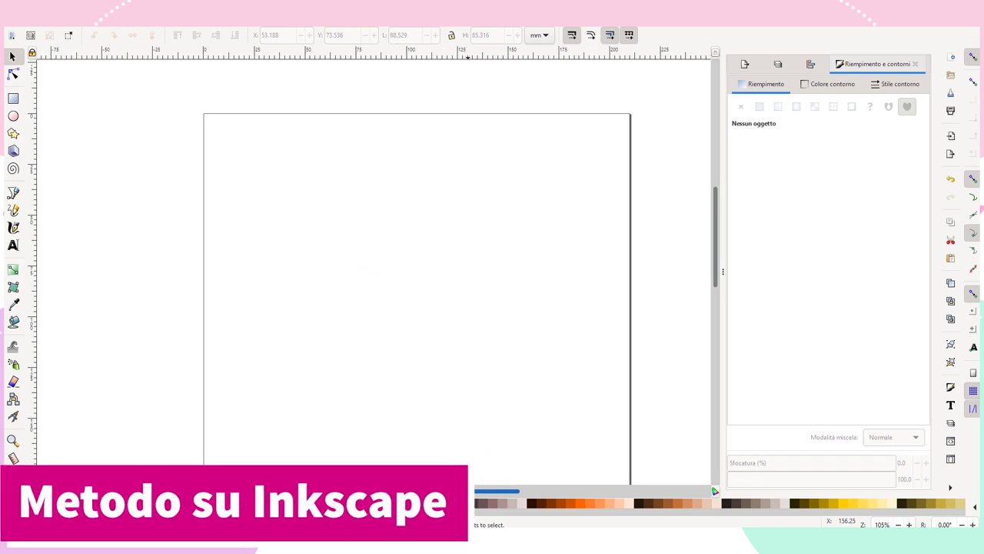
click(12, 247)
click(322, 239)
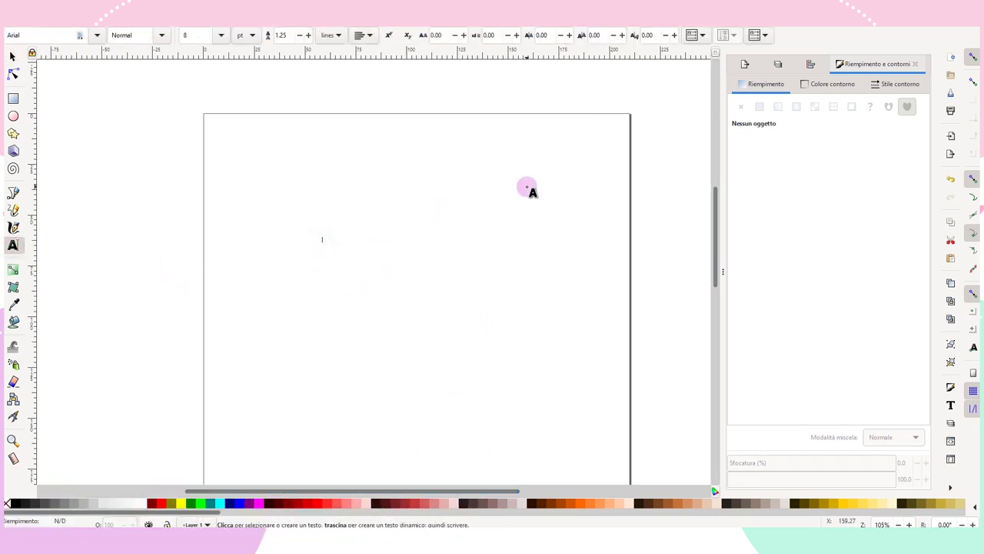
text(Logo)
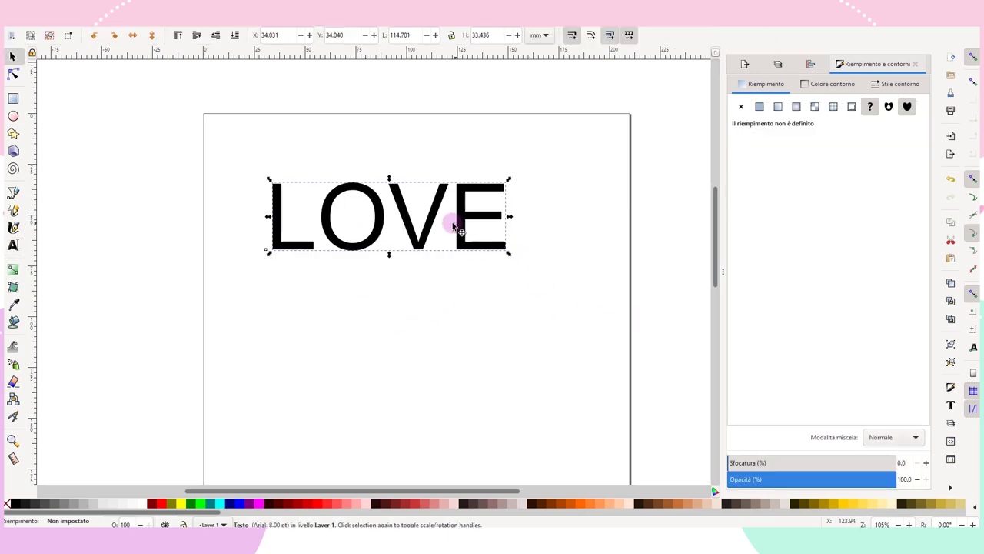
Set the LOVE text to Bebas Neue and enlarge it across the page
click(950, 405)
click(946, 406)
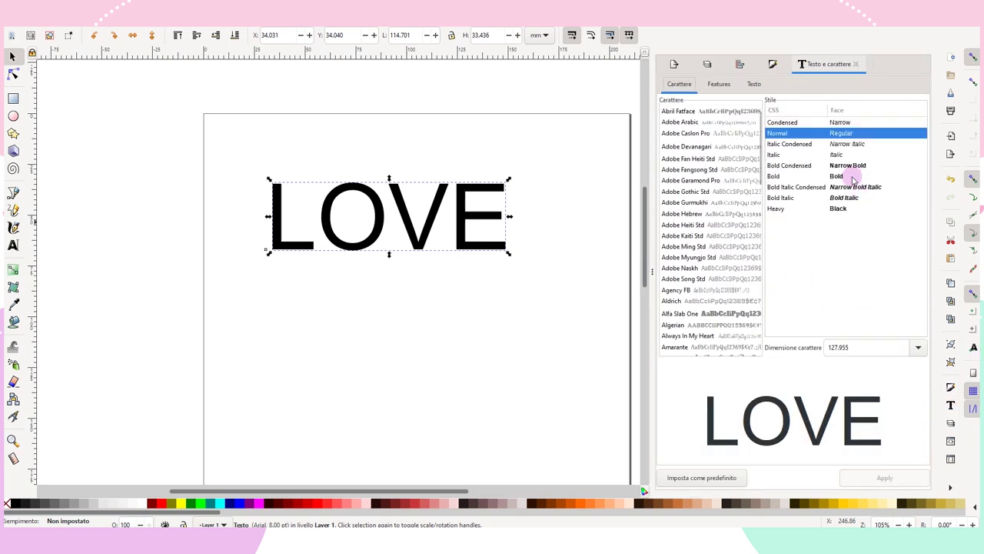
click(696, 163)
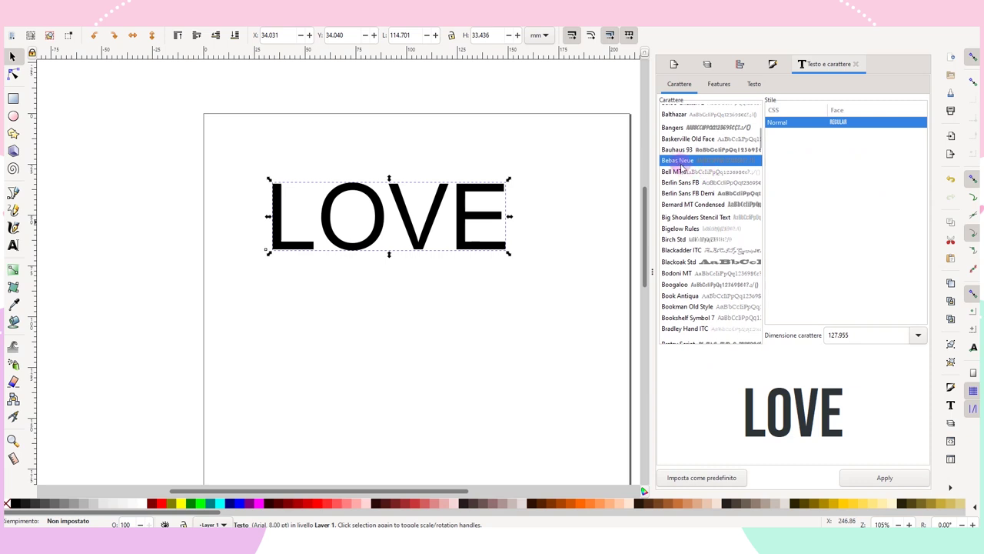
click(876, 481)
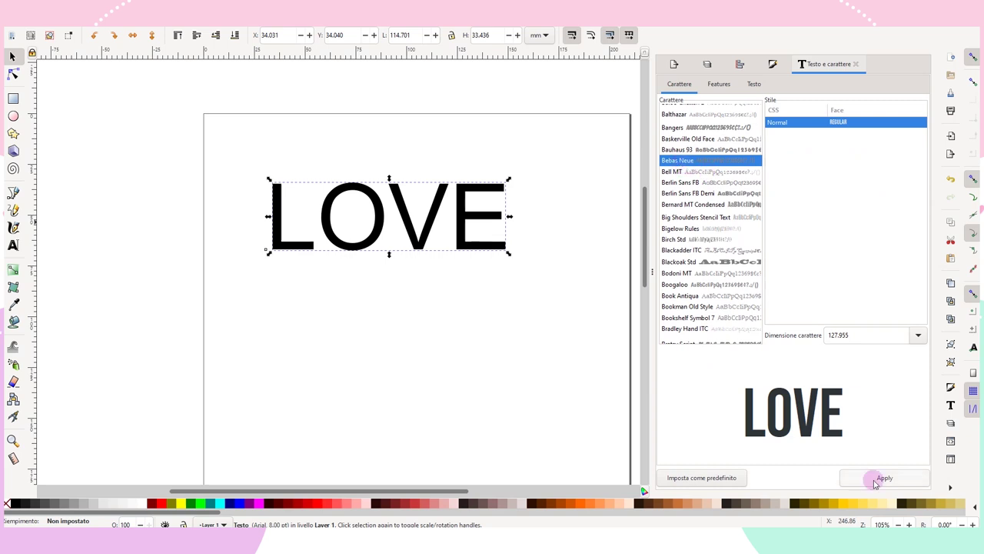
drag(603, 364, 582, 345)
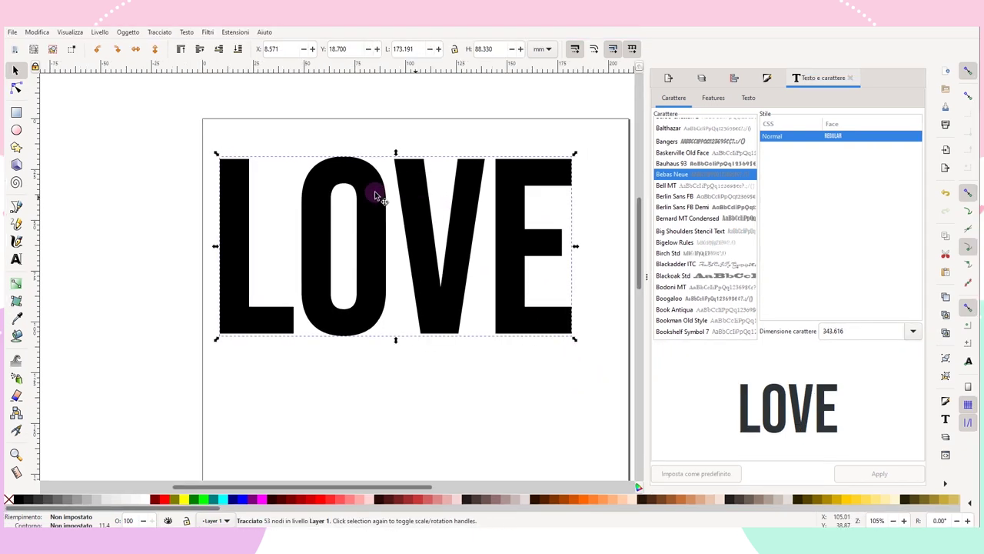
Convert the LOVE text to a path and inspect its 53 nodes
right_click(411, 216)
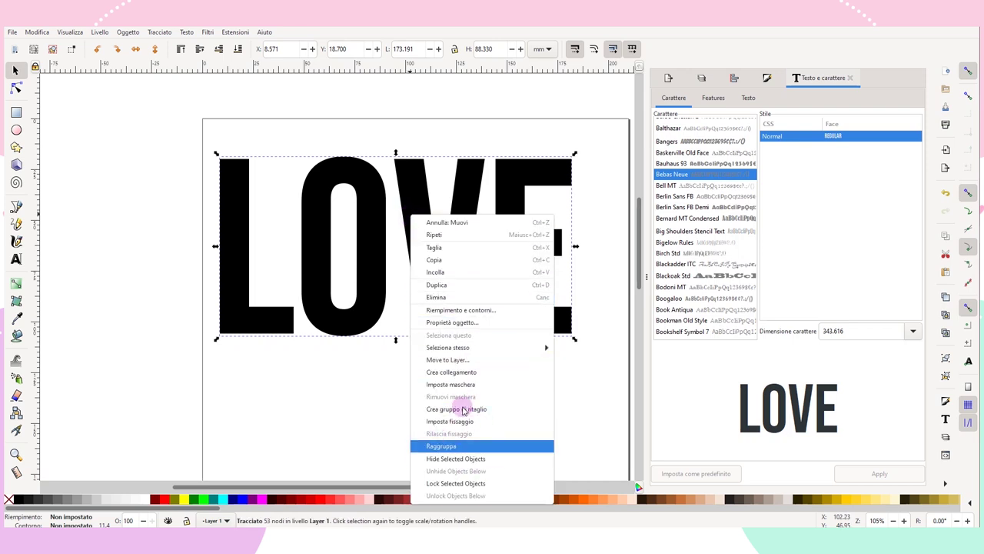
click(163, 33)
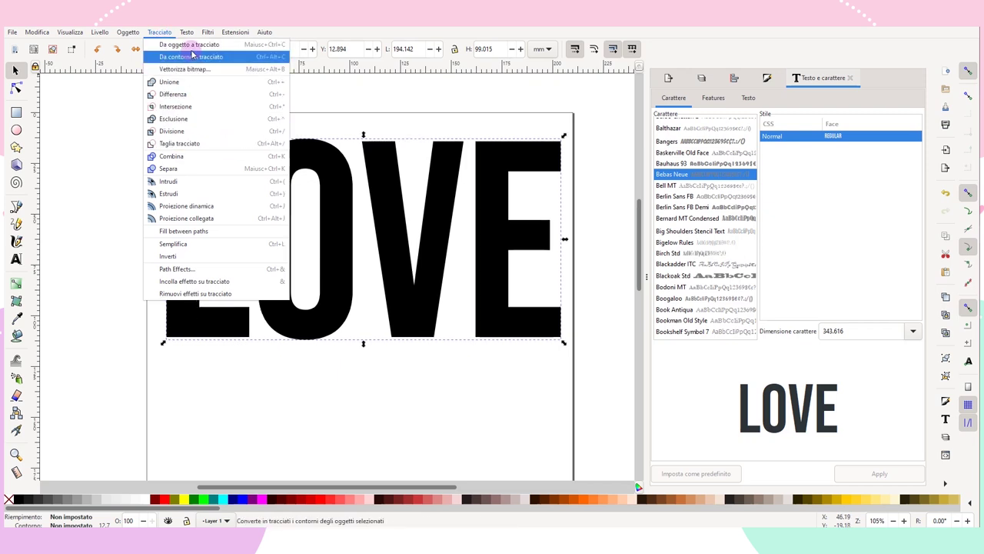
click(190, 45)
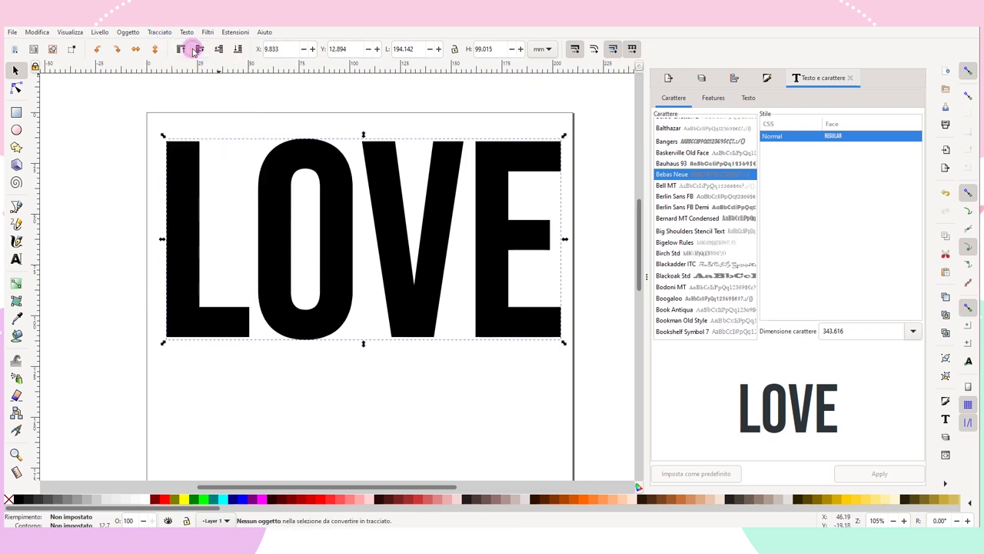
double_click(333, 212)
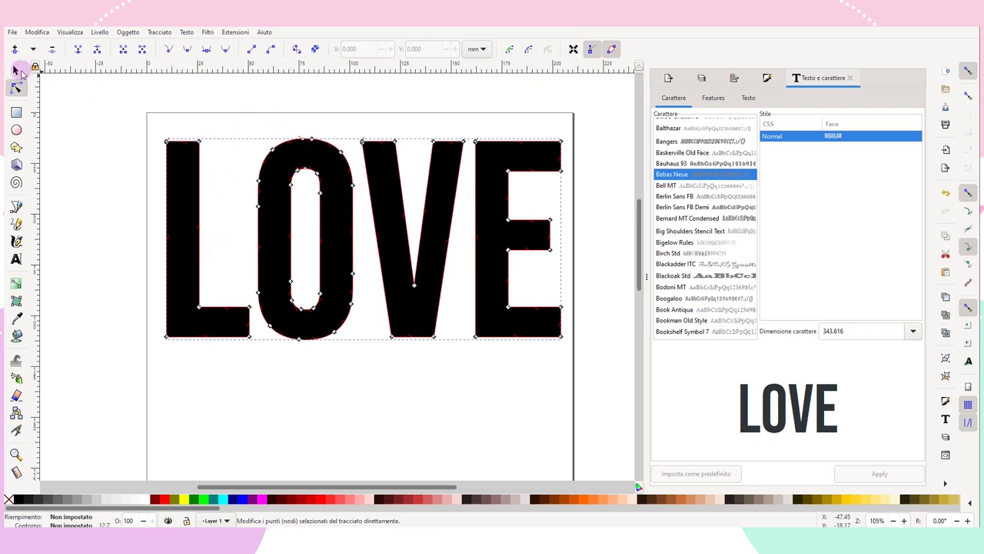
click(15, 70)
Reselect the LOVE path and nudge it slightly up and right
right_click(198, 152)
click(198, 115)
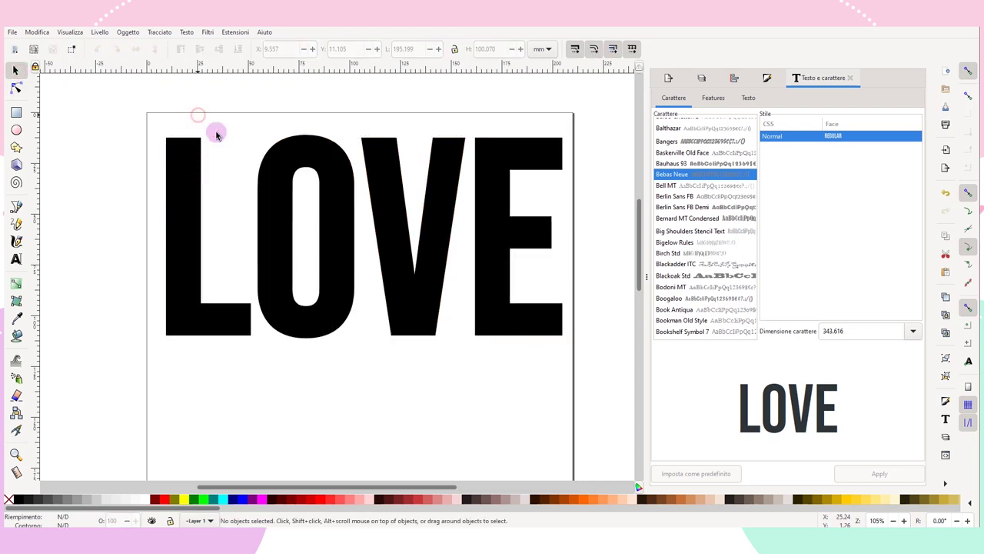
click(197, 156)
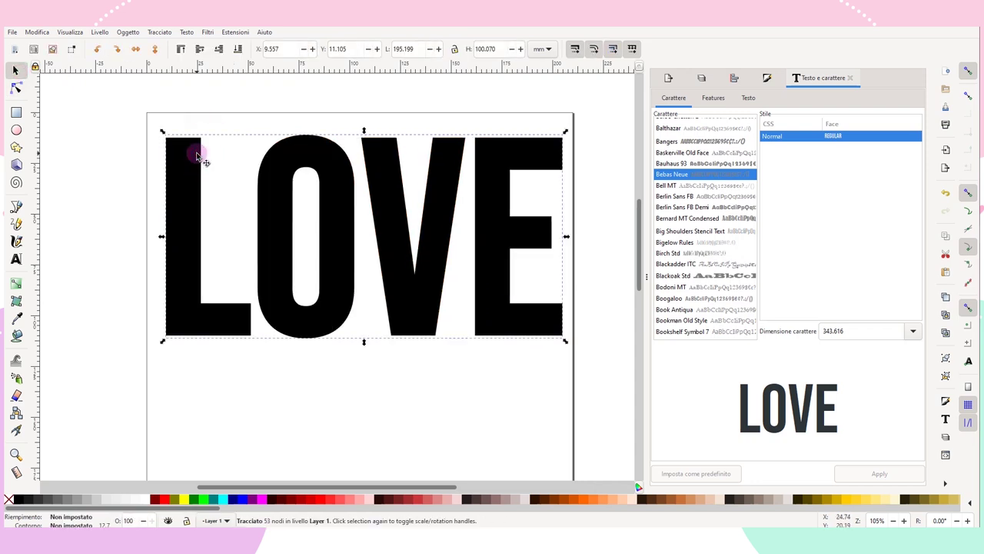
mouse_move(197, 158)
mouse_down()
mouse_move(206, 151)
mouse_move(191, 170)
mouse_up()
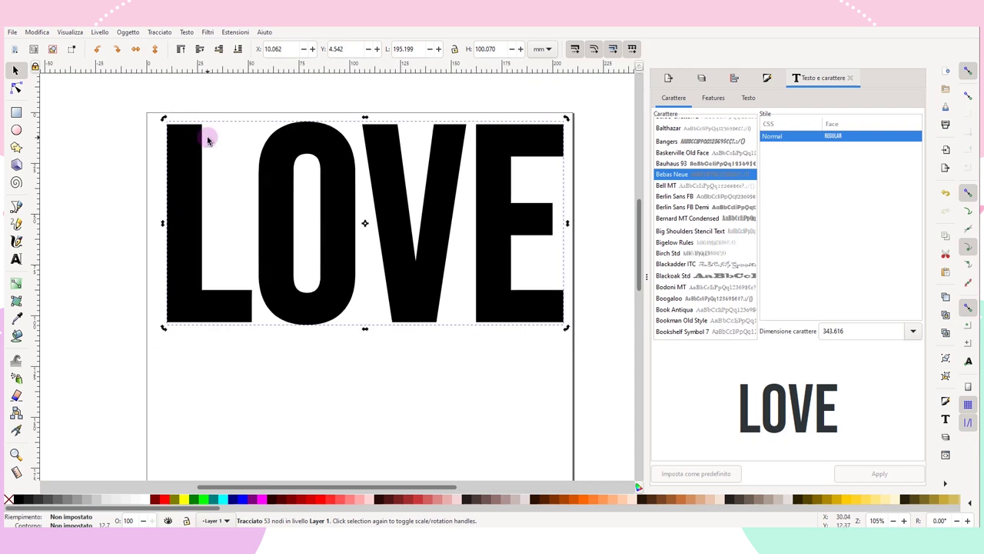
click(160, 31)
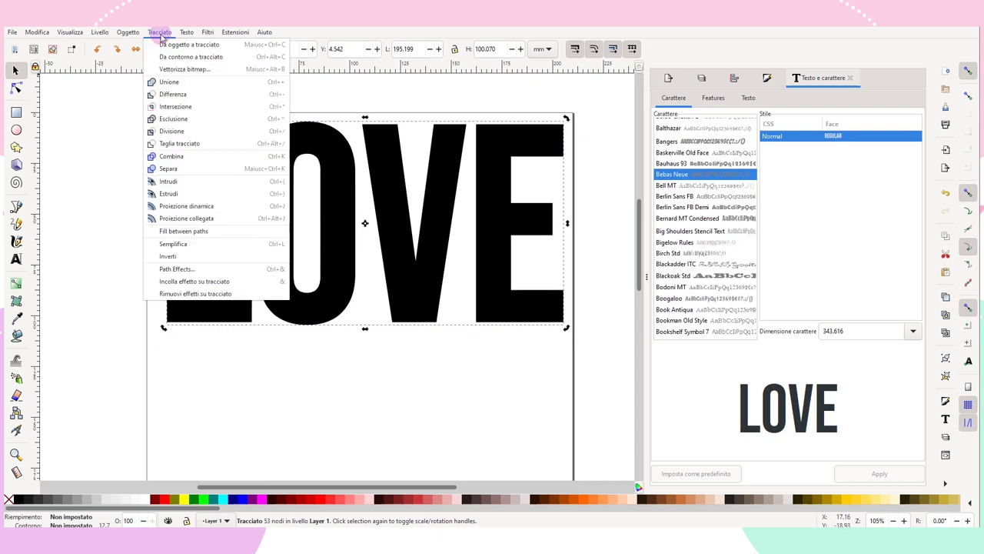
Break LOVE apart into separate letter paths and shuffle the L and O around
click(183, 169)
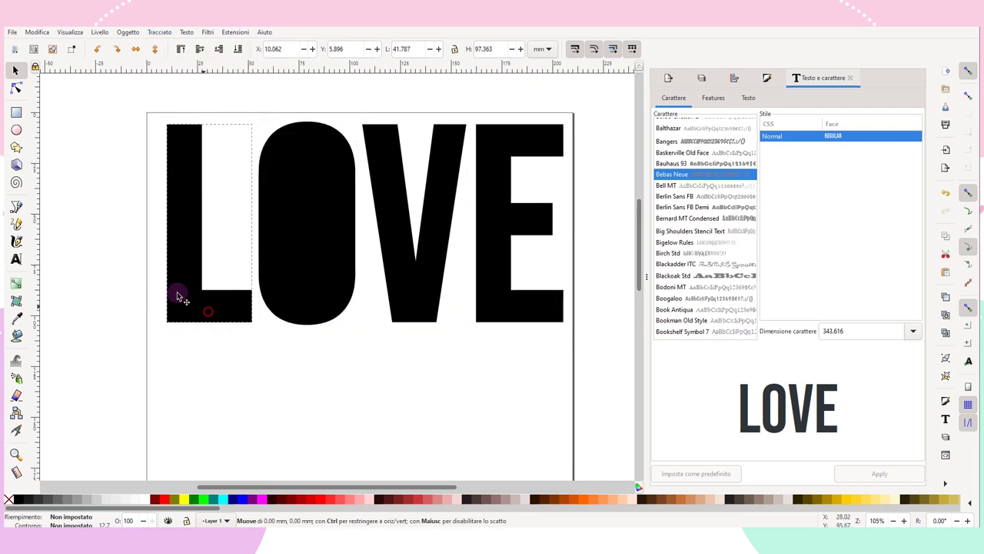
drag(180, 292, 142, 276)
mouse_move(269, 244)
mouse_down()
mouse_move(264, 293)
mouse_move(275, 358)
mouse_move(290, 369)
mouse_up()
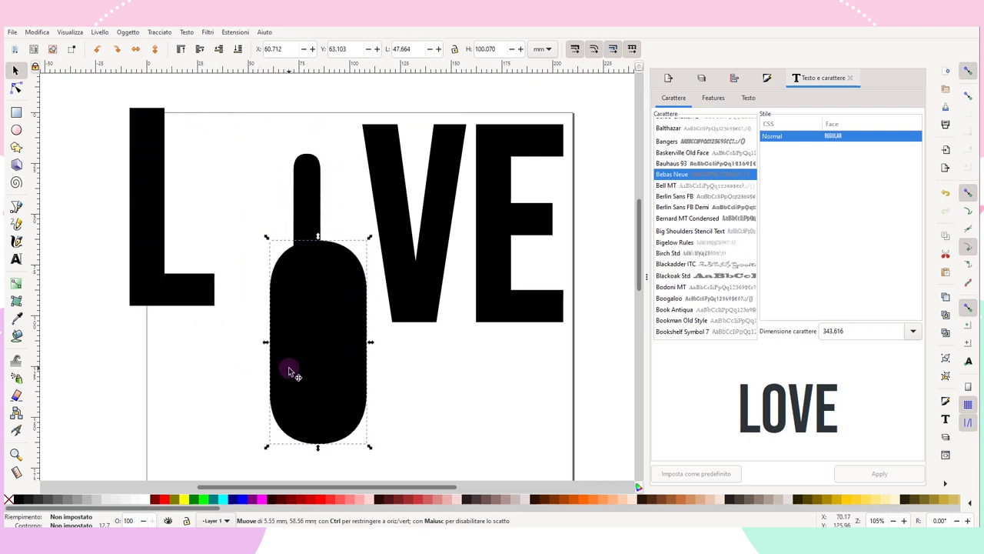
mouse_move(332, 283)
mouse_down()
mouse_move(426, 308)
mouse_move(446, 278)
mouse_up()
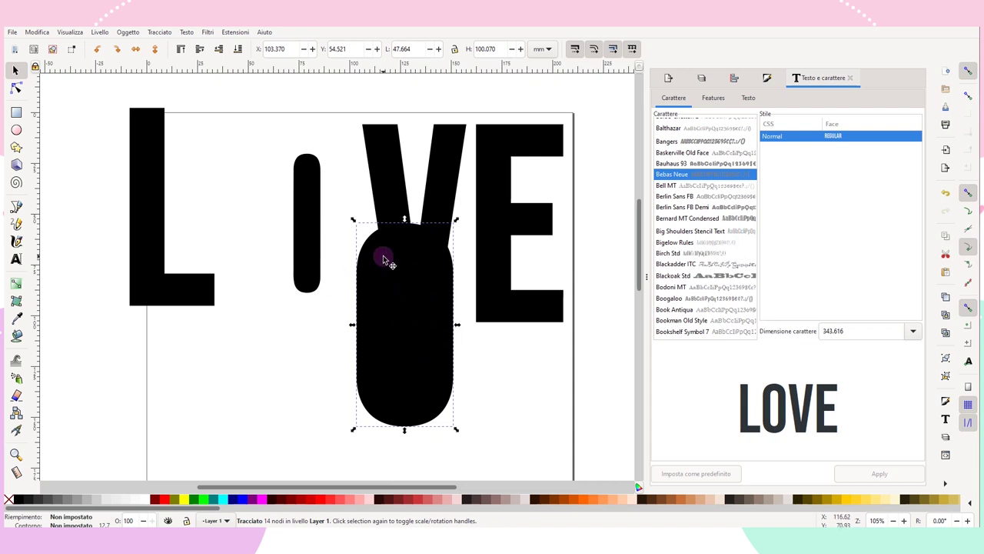
drag(383, 258, 315, 191)
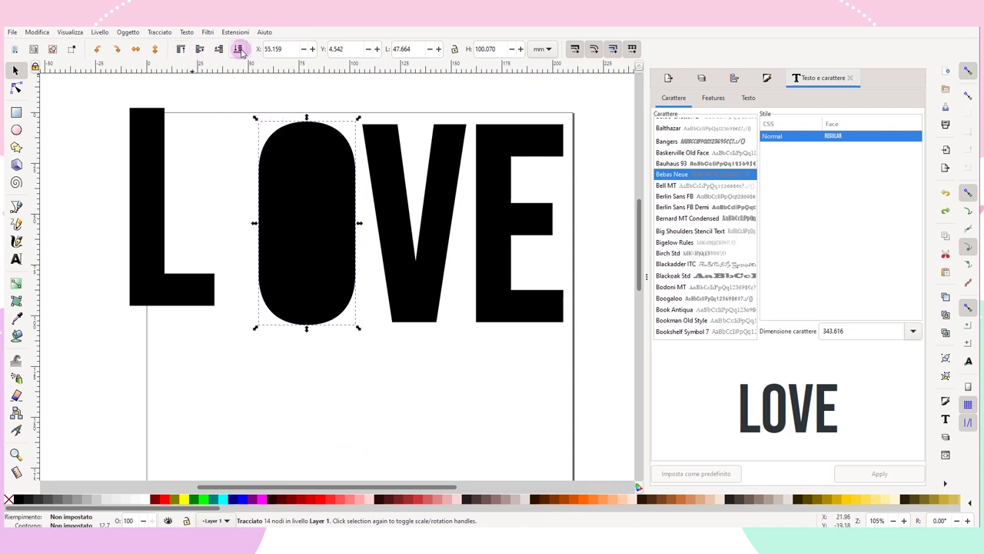
Cut the inner counter out of the O with Difference
drag(246, 110, 363, 359)
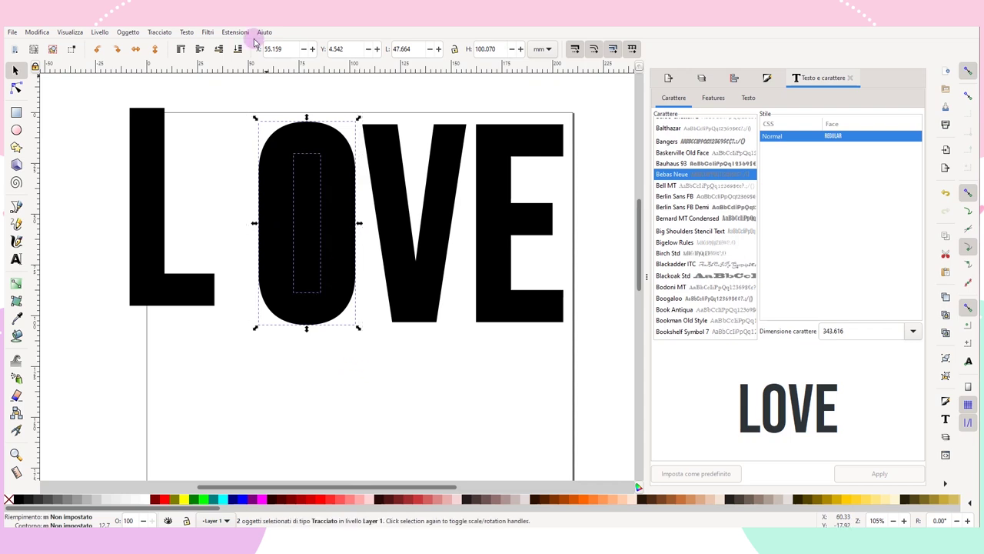
click(159, 32)
click(178, 94)
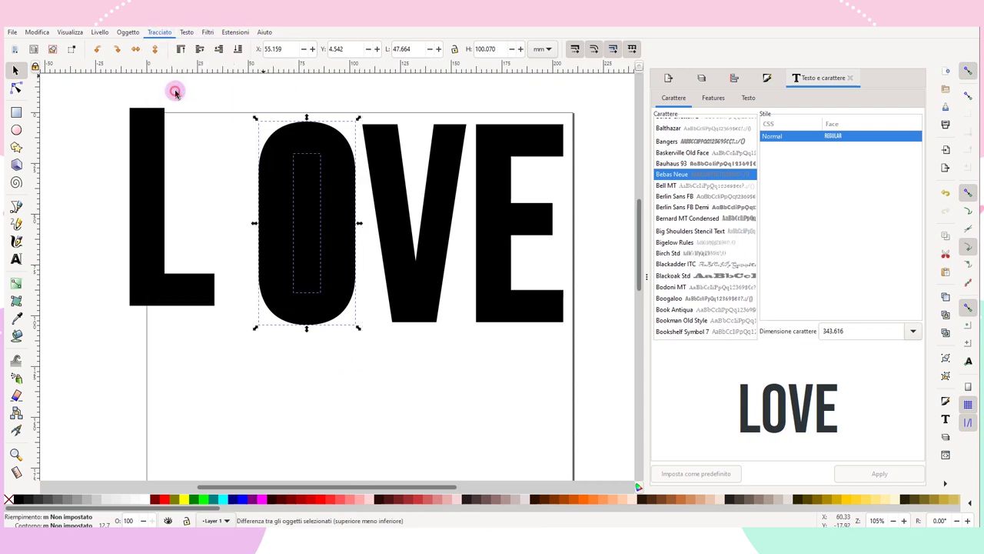
Push the L, O and V back into a tight, touching row
drag(329, 241, 309, 174)
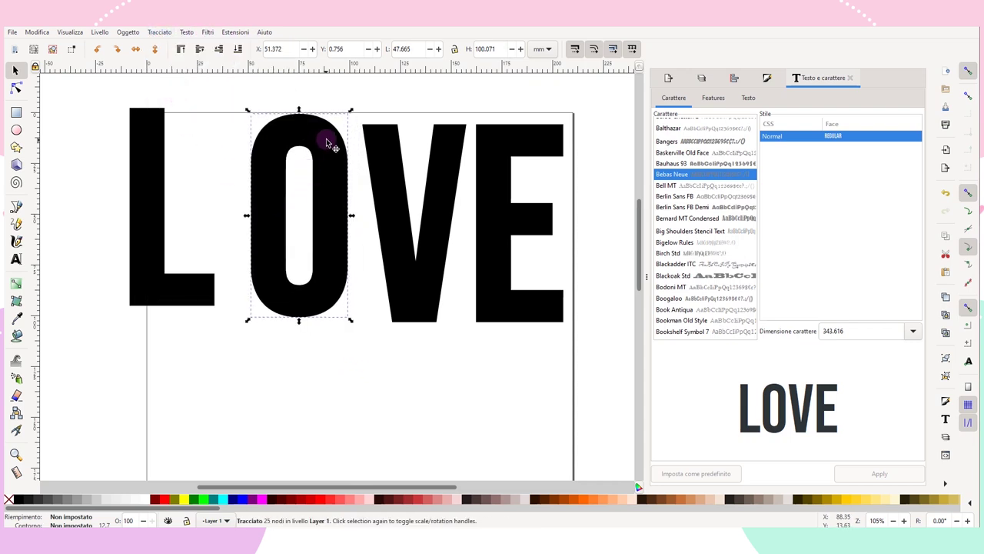
drag(169, 286, 205, 286)
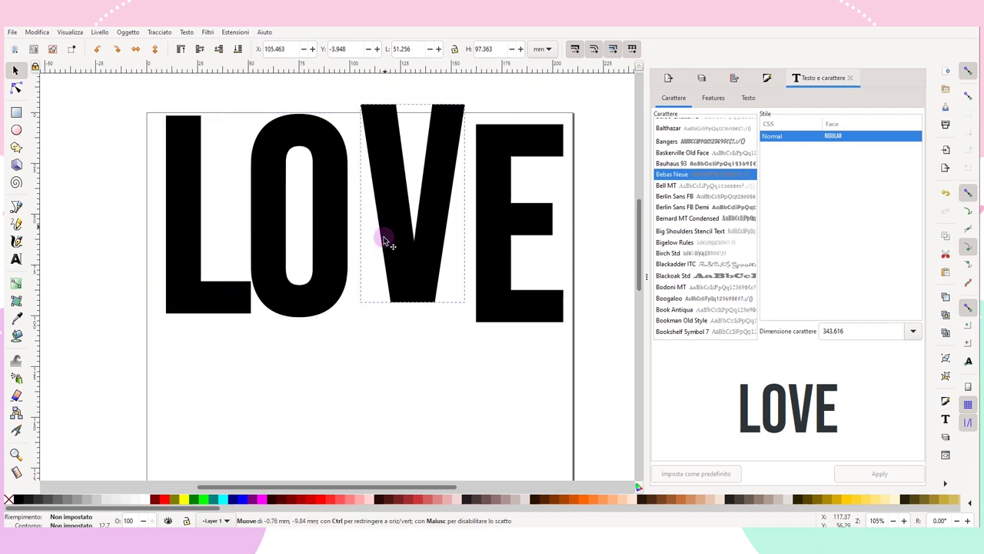
drag(389, 239, 381, 236)
click(443, 342)
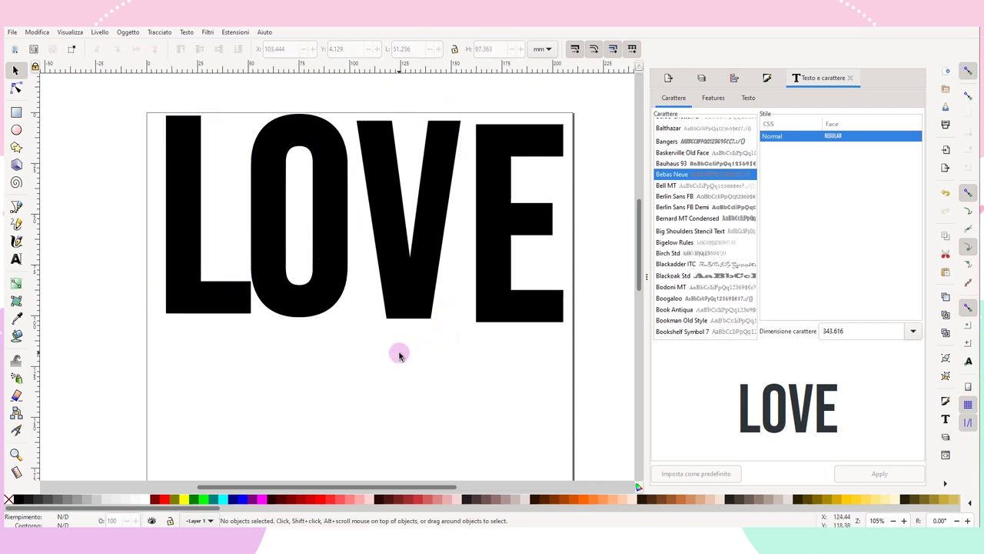
drag(228, 299, 220, 294)
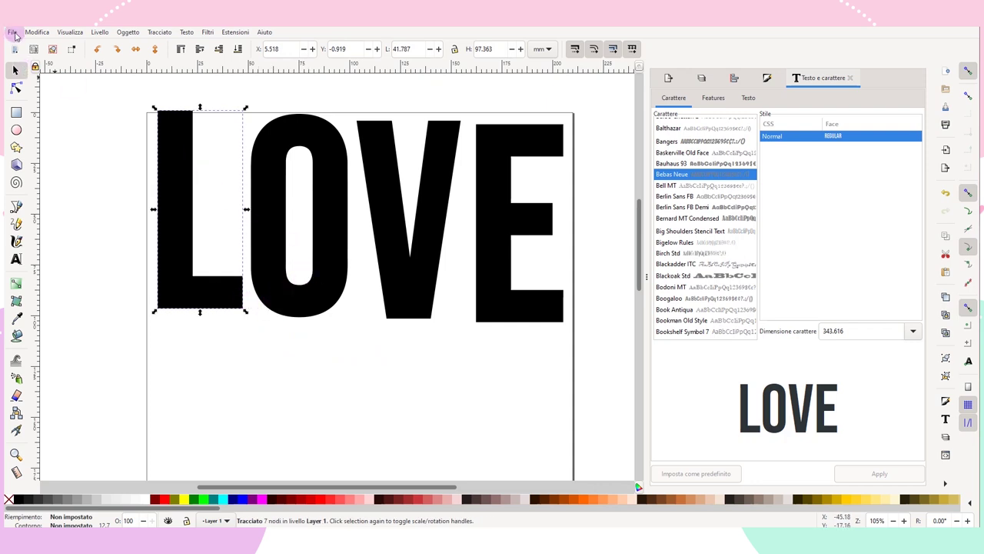
Save the Inkscape document and paste in the couple photo
click(14, 33)
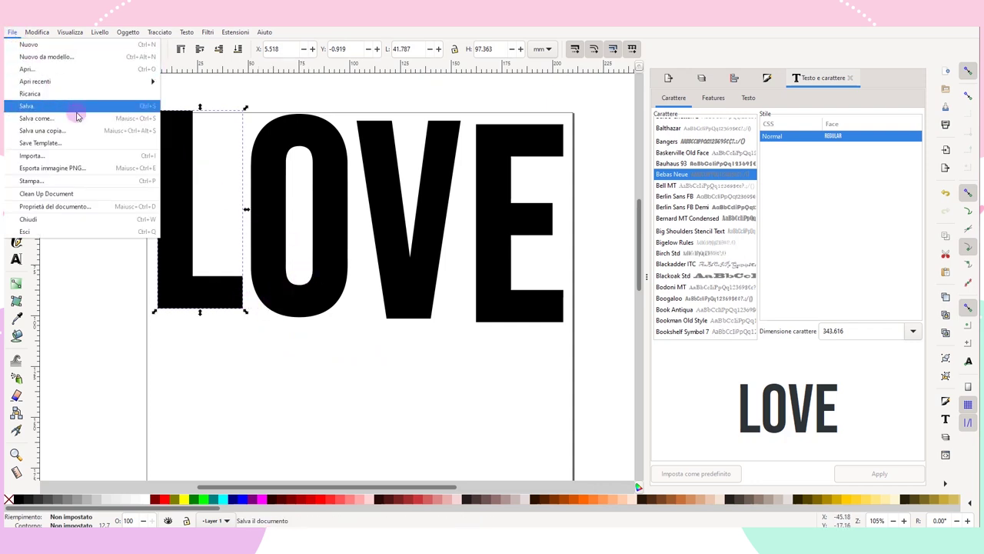
click(205, 213)
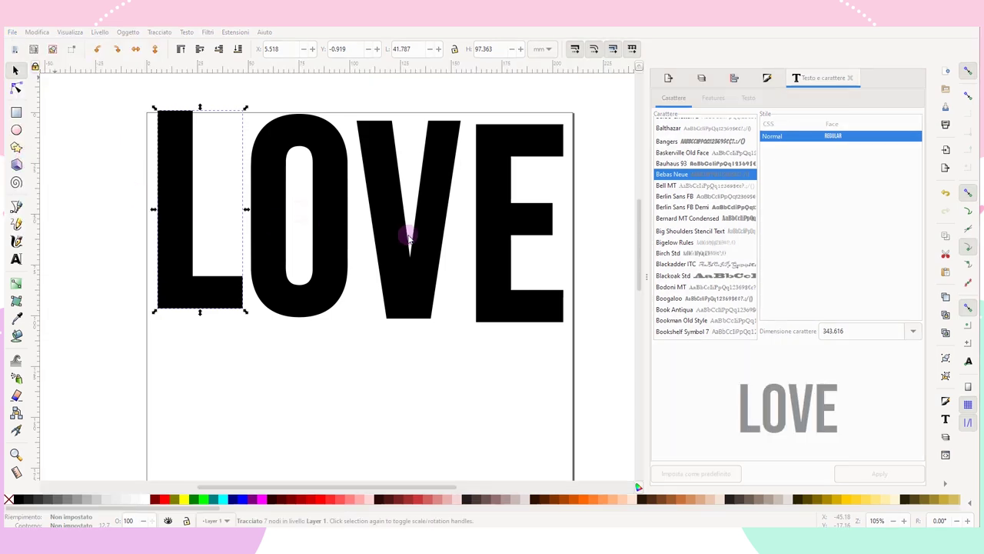
key(ctrl+v)
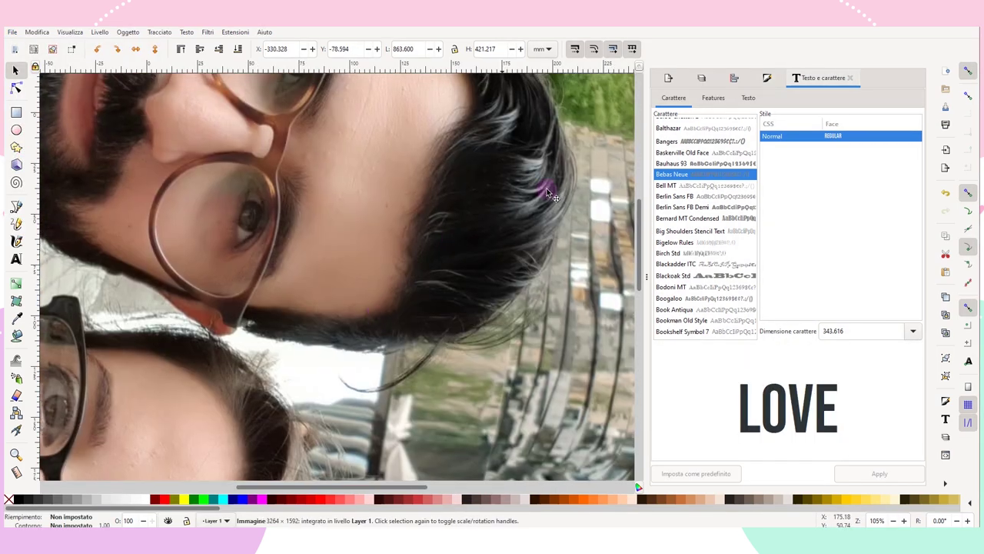
Shrink the couple photo and place it beside the L
drag(547, 189, 412, 164)
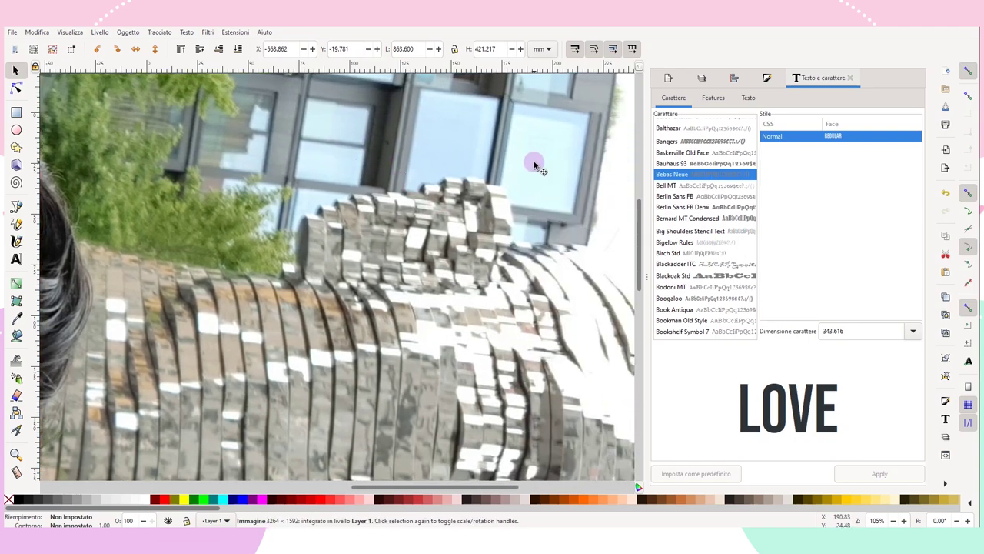
drag(533, 161, 413, 235)
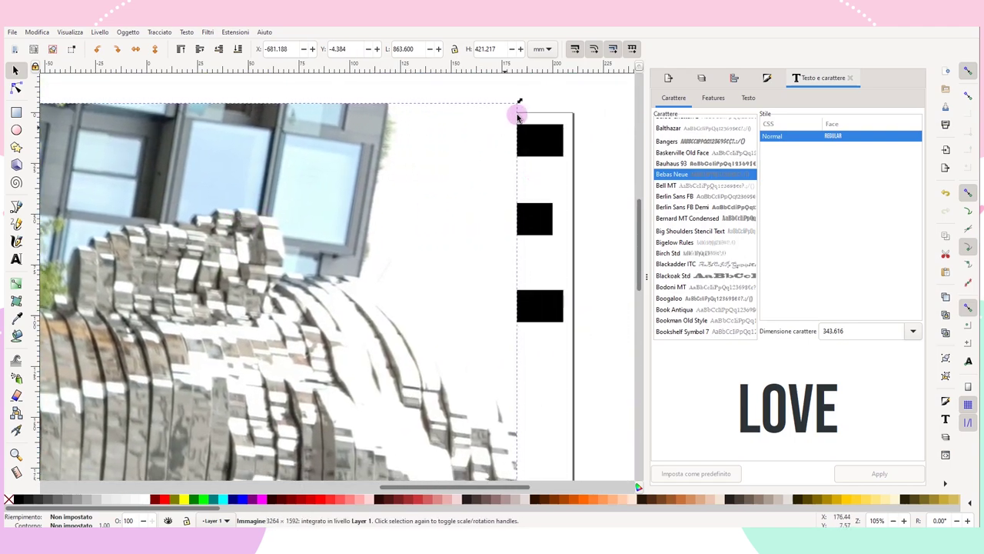
mouse_move(519, 110)
mouse_down()
mouse_move(408, 202)
mouse_move(609, 116)
mouse_move(566, 123)
mouse_move(310, 370)
mouse_up()
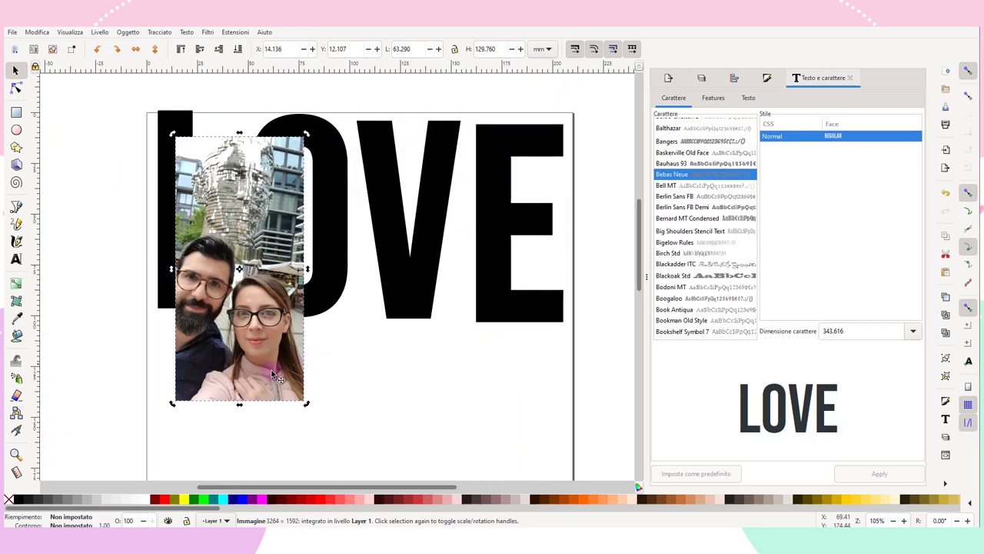
drag(273, 387, 283, 295)
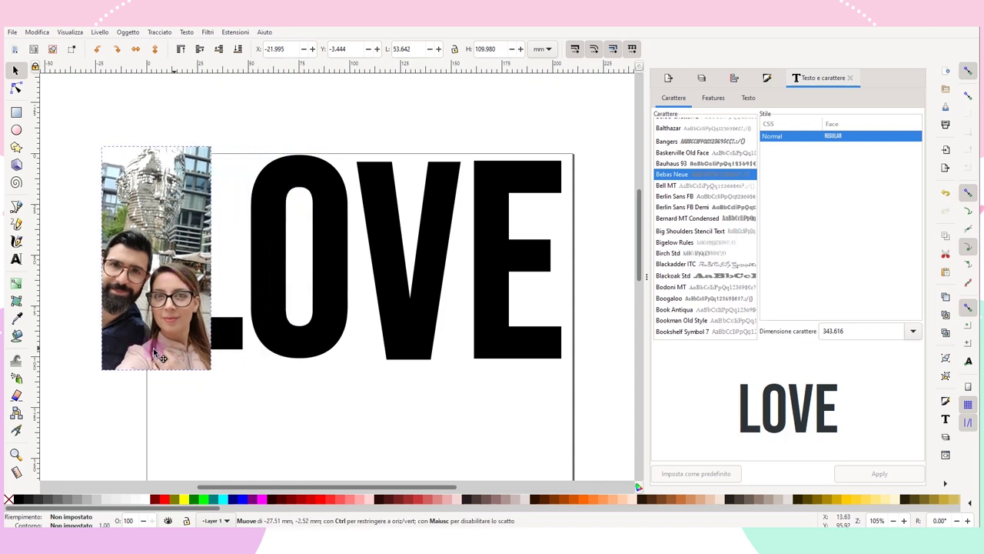
mouse_move(278, 290)
mouse_down()
mouse_move(137, 350)
mouse_move(188, 392)
mouse_up()
mouse_move(163, 359)
mouse_down()
mouse_move(176, 368)
mouse_move(311, 319)
mouse_move(300, 310)
mouse_up()
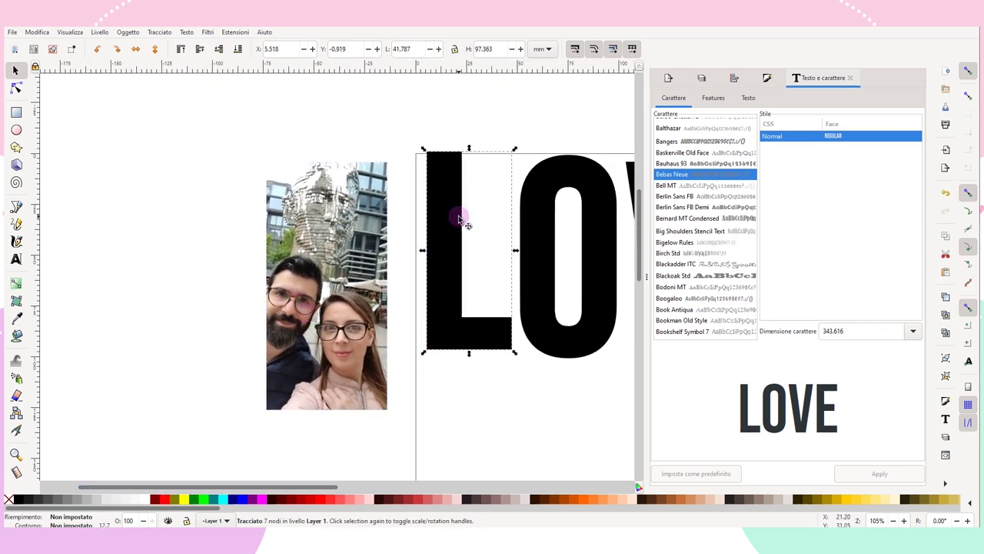
Bring the L in front of the photo and fit the photo behind it
click(456, 223)
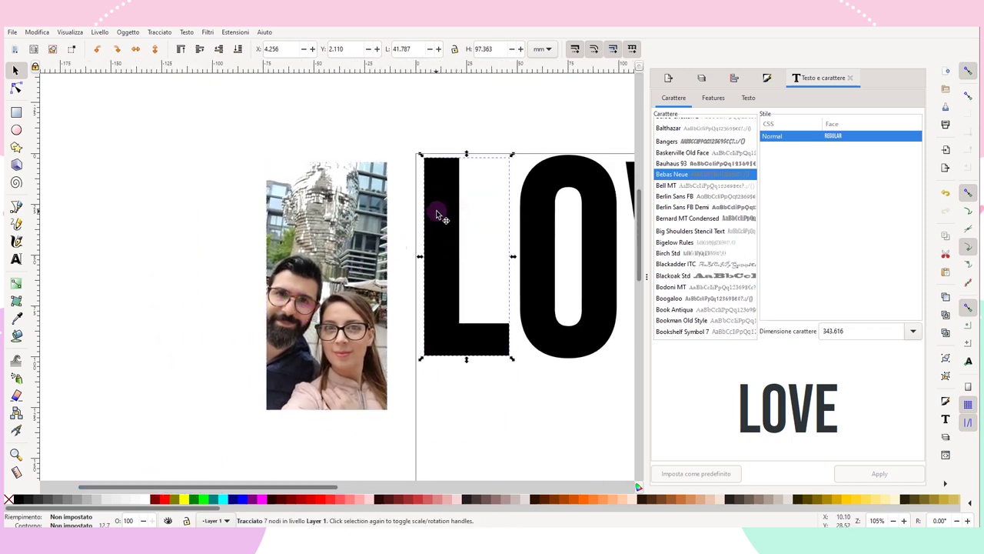
drag(445, 217, 380, 238)
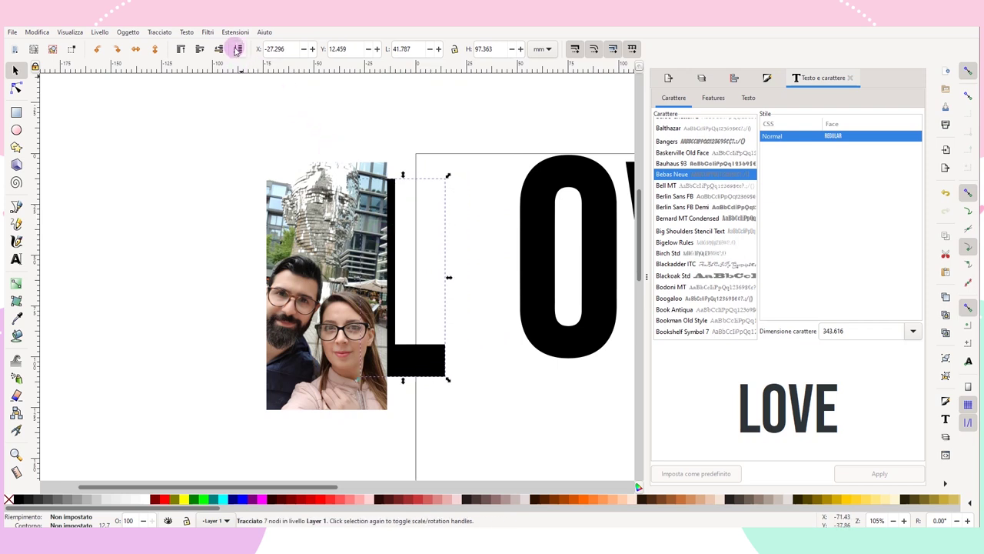
click(181, 49)
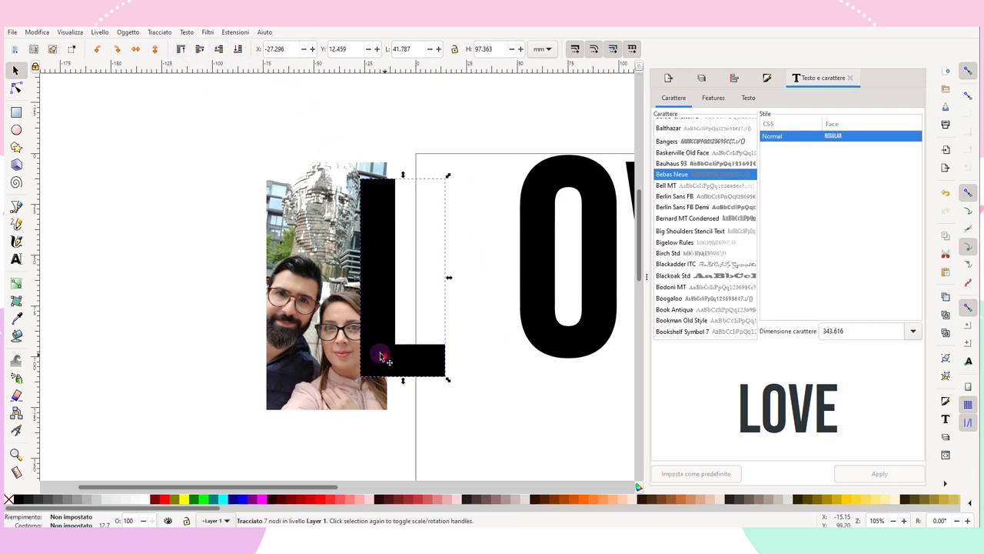
drag(381, 356, 308, 345)
click(377, 396)
drag(387, 410, 379, 393)
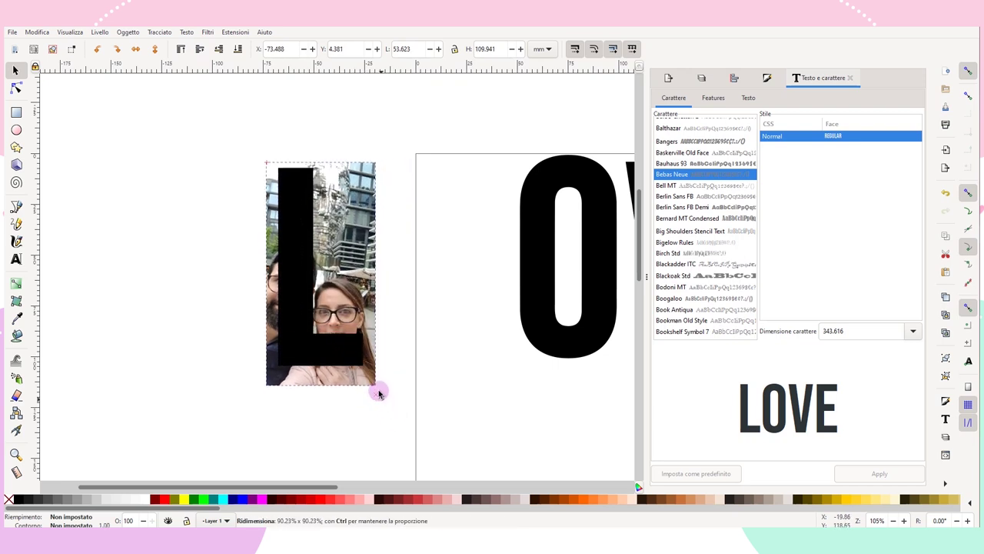
mouse_move(354, 283)
mouse_down()
mouse_move(355, 313)
mouse_move(339, 276)
mouse_up()
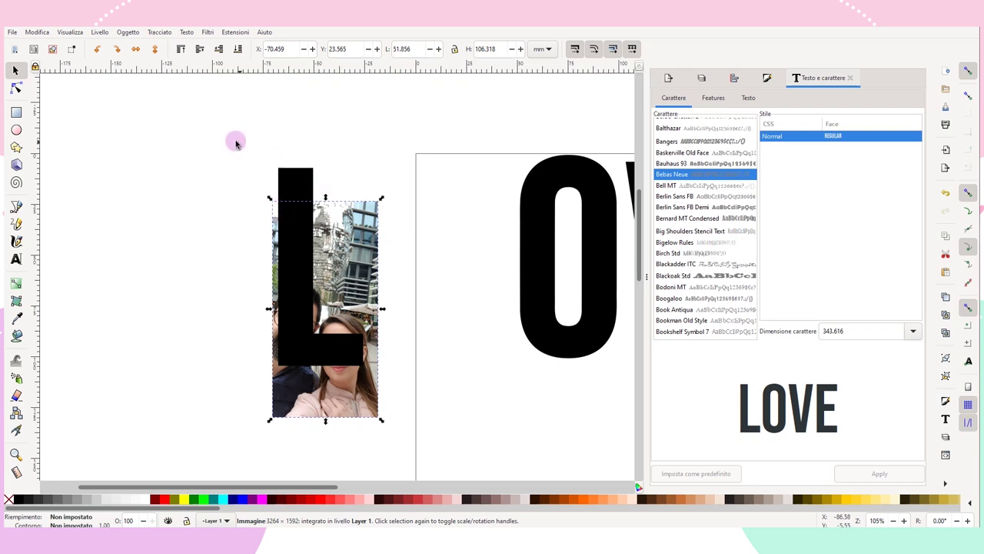
Convert the photo to a pattern and intersect it with the L
click(128, 32)
mouse_move(139, 181)
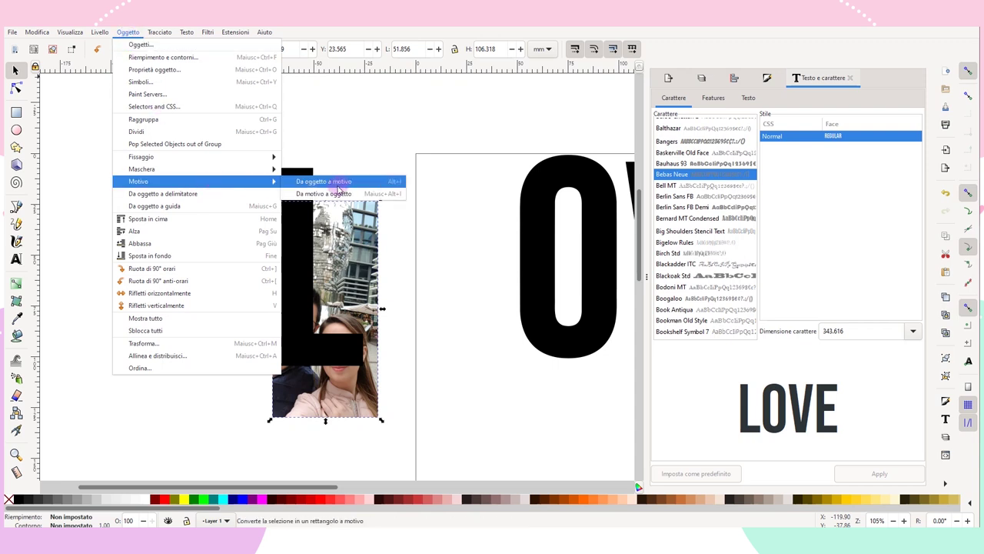
click(330, 182)
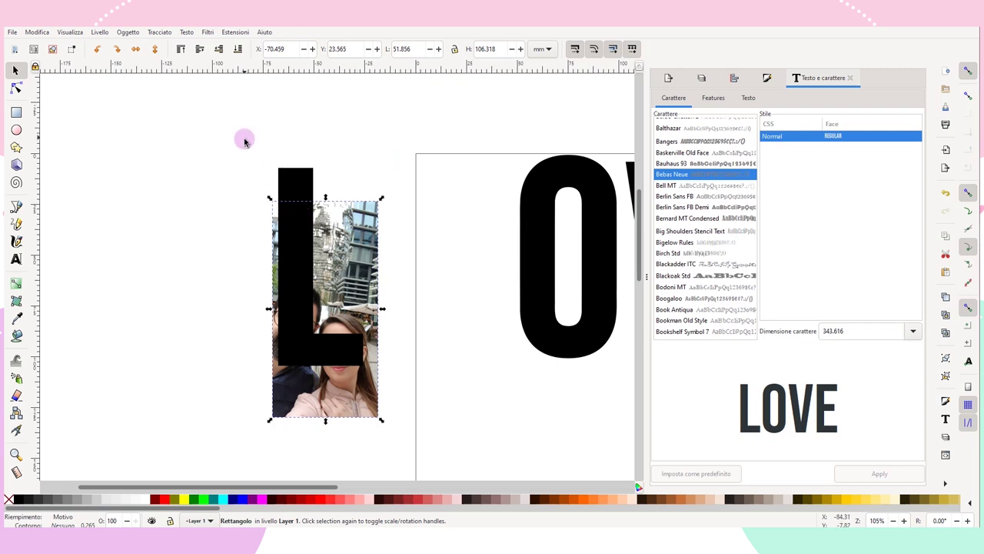
drag(246, 147, 451, 468)
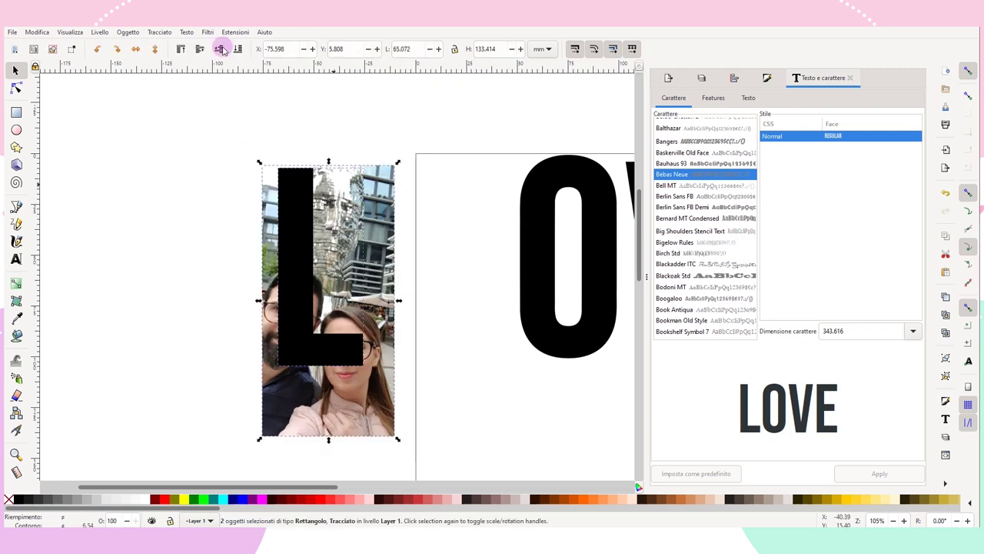
click(160, 32)
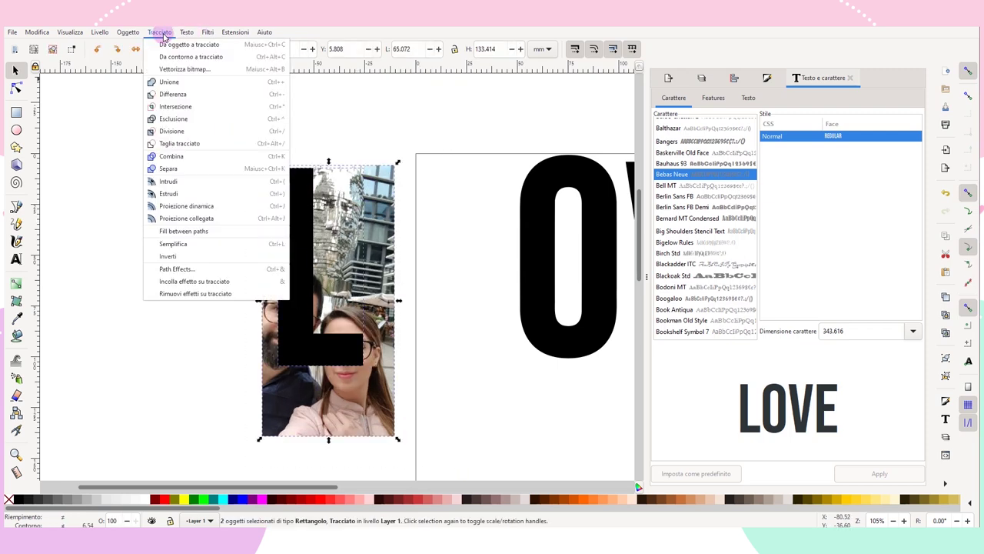
click(183, 108)
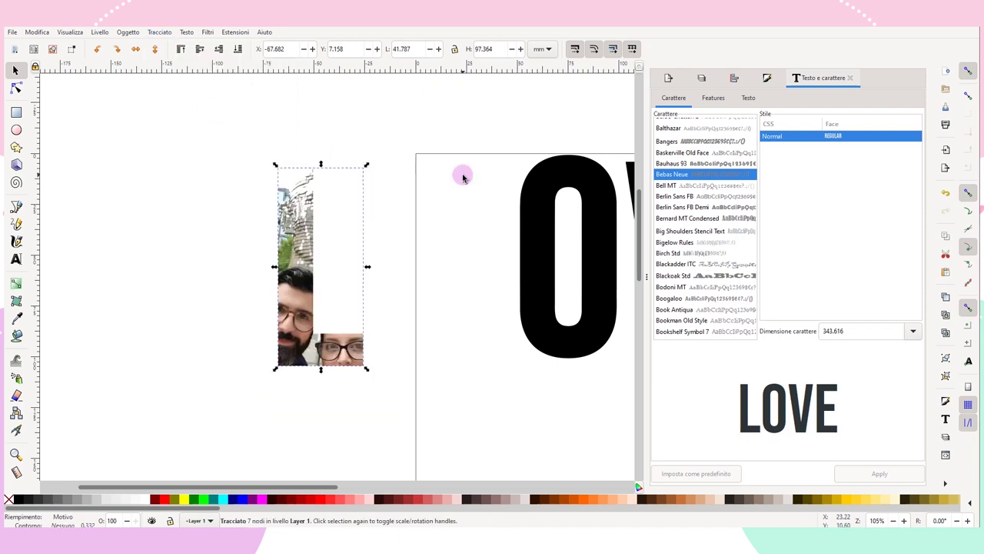
Move the photo-filled L next to the O and nudge the O into place
drag(301, 260, 458, 246)
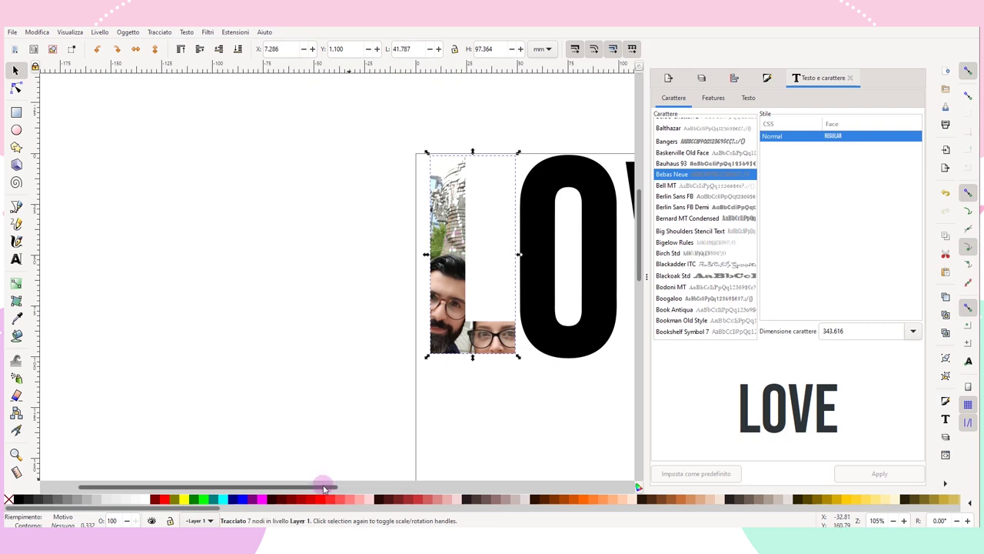
drag(325, 486, 462, 488)
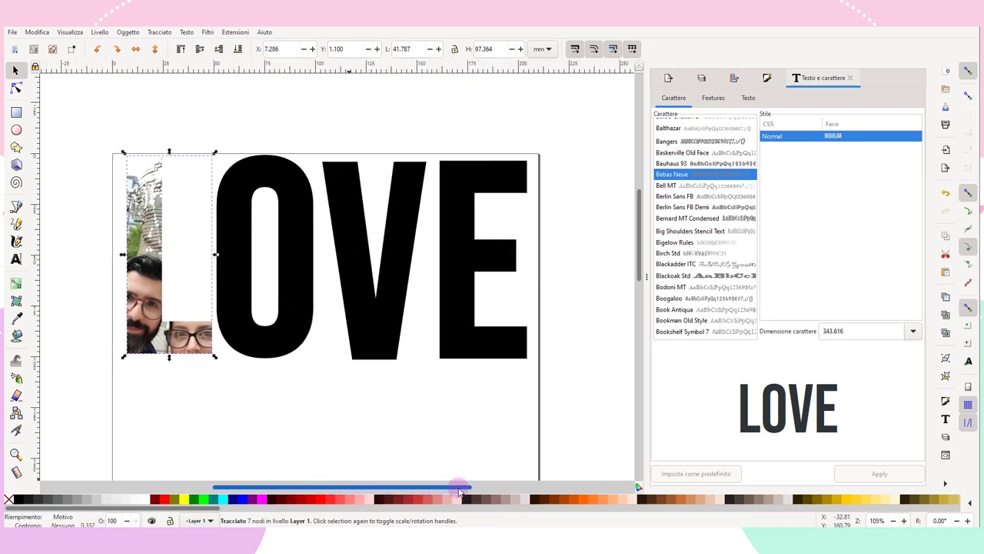
click(284, 186)
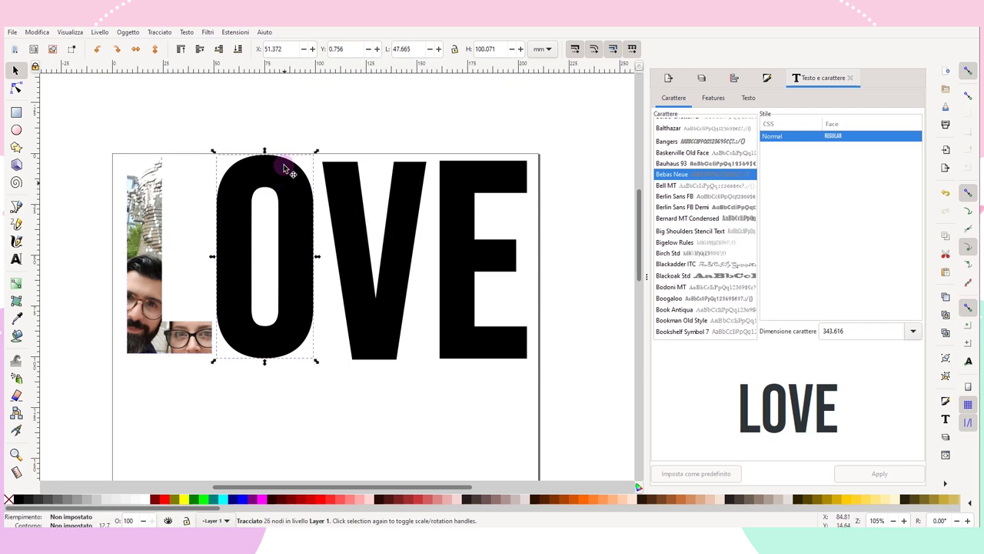
drag(286, 164, 295, 183)
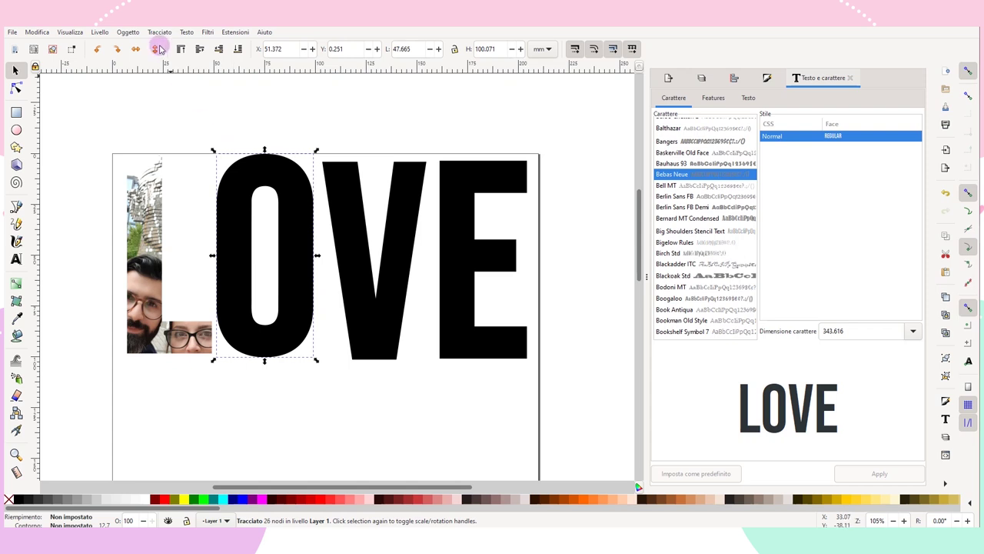
click(128, 34)
mouse_move(138, 181)
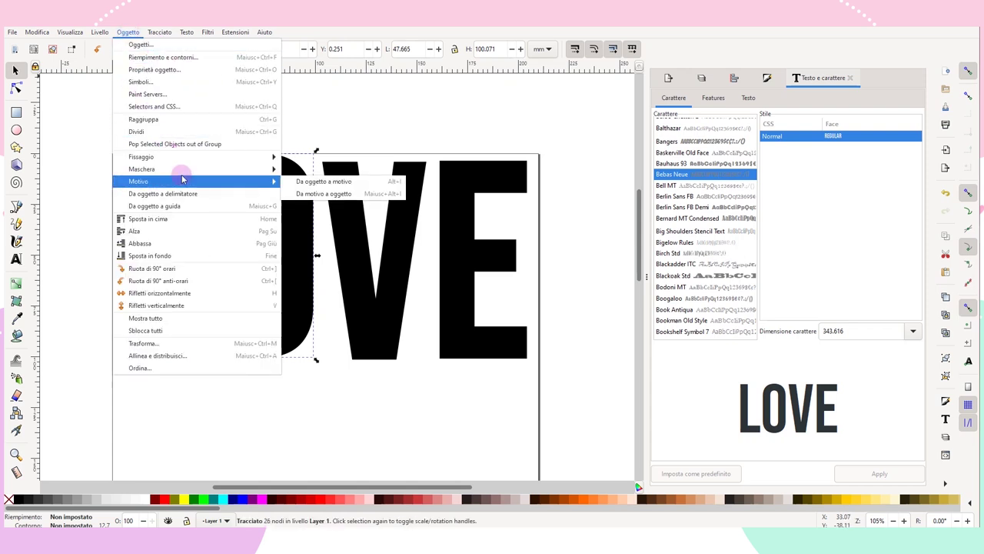
click(376, 116)
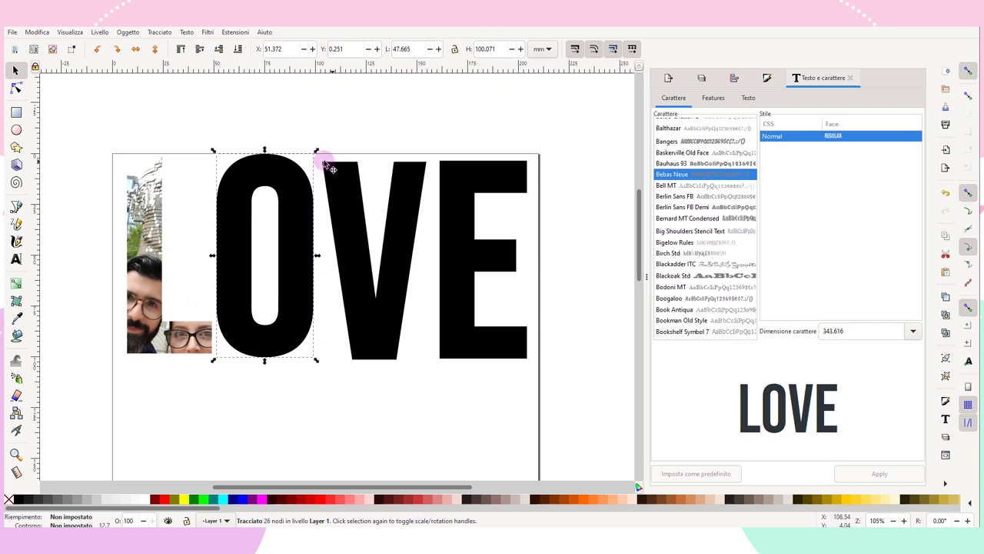
drag(294, 198, 297, 200)
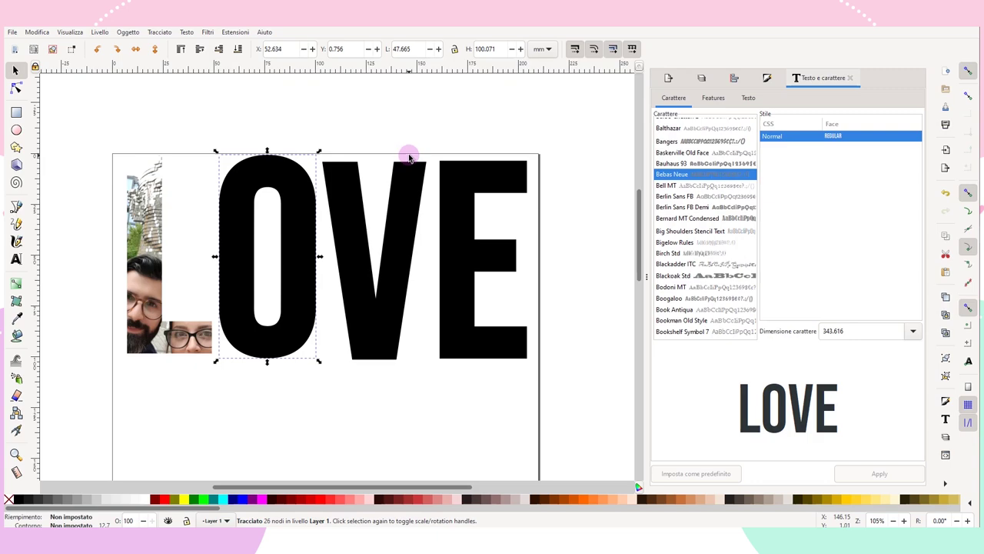
Import a couple photo behind the O and clip it into the O's shape
click(12, 31)
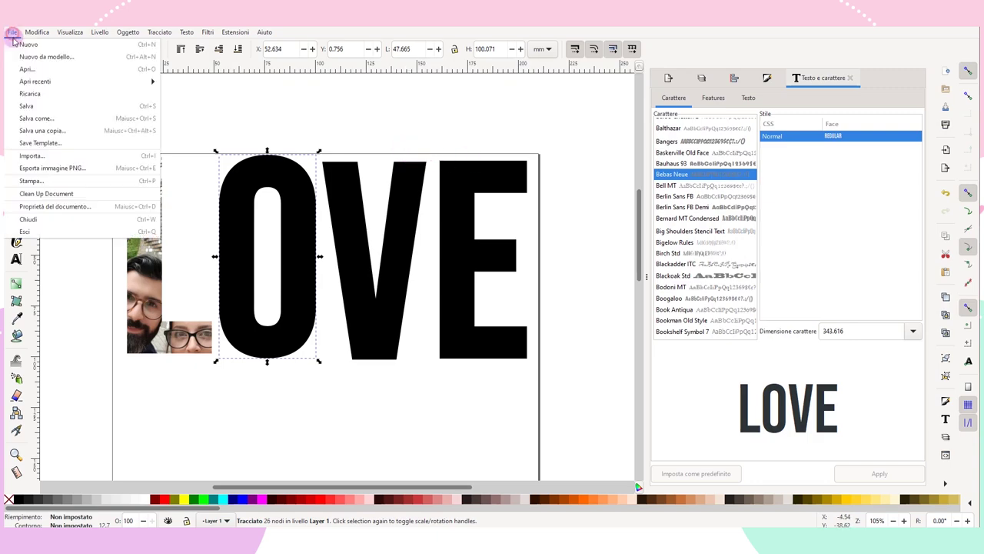
click(42, 158)
click(398, 196)
click(470, 329)
drag(339, 318, 391, 216)
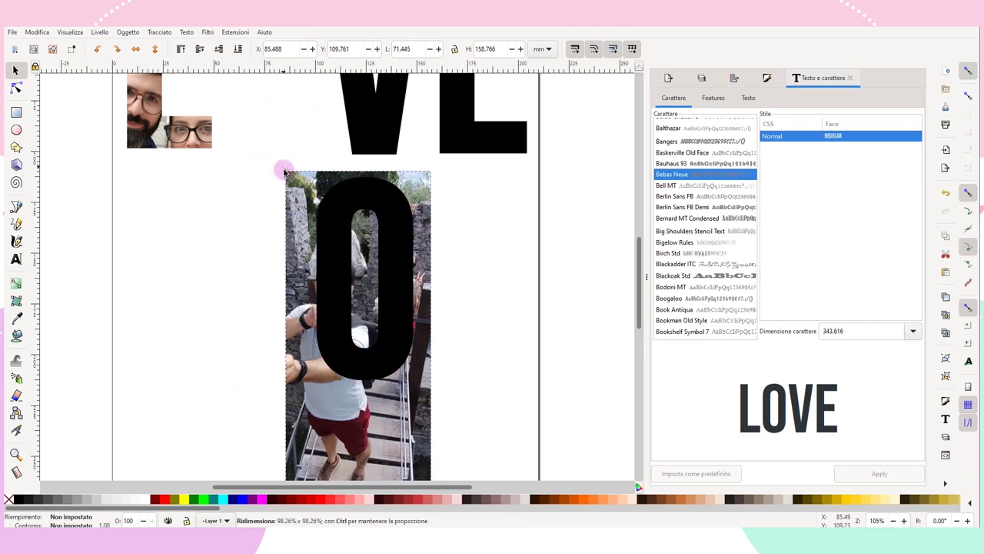
click(127, 31)
click(344, 185)
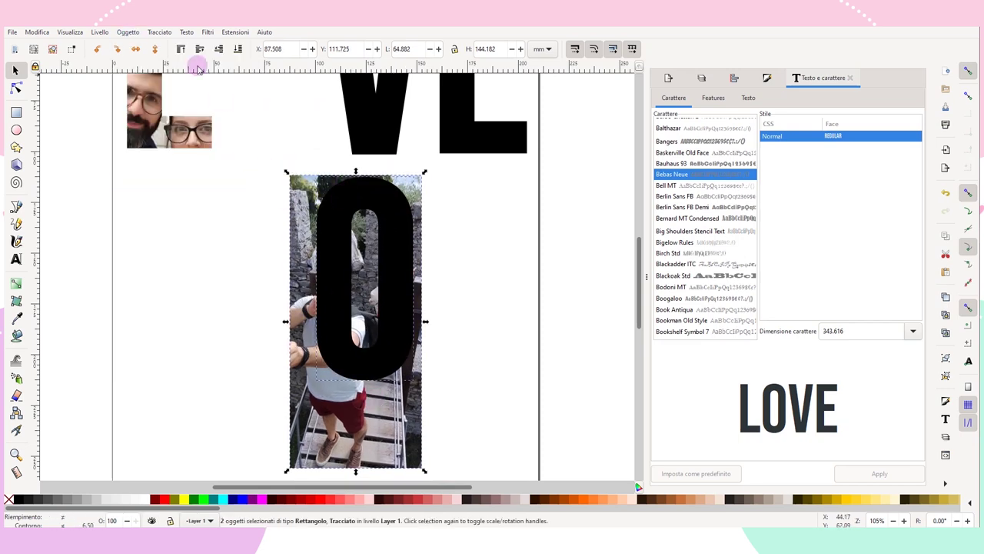
Import another couple photo and fit it under the V
click(13, 31)
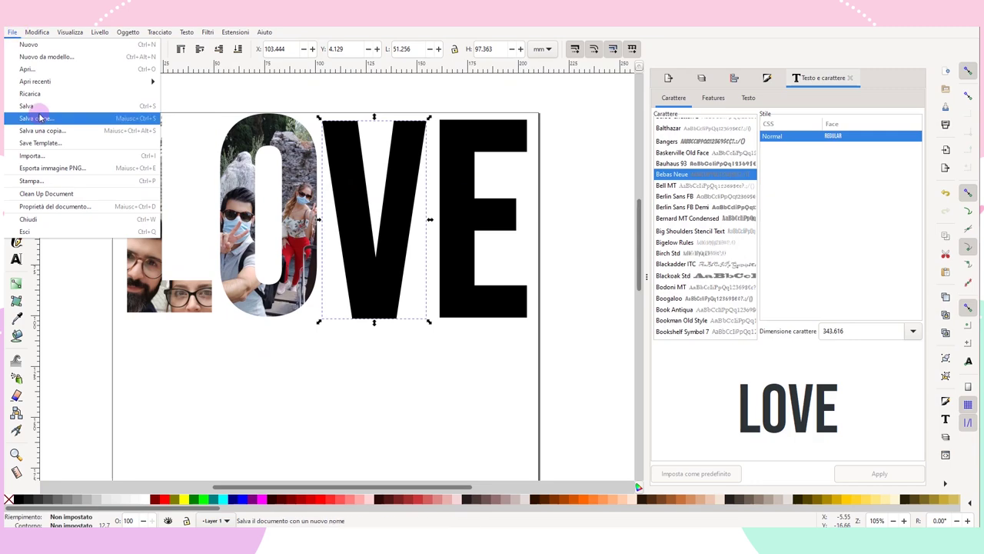
click(46, 116)
click(451, 192)
click(472, 332)
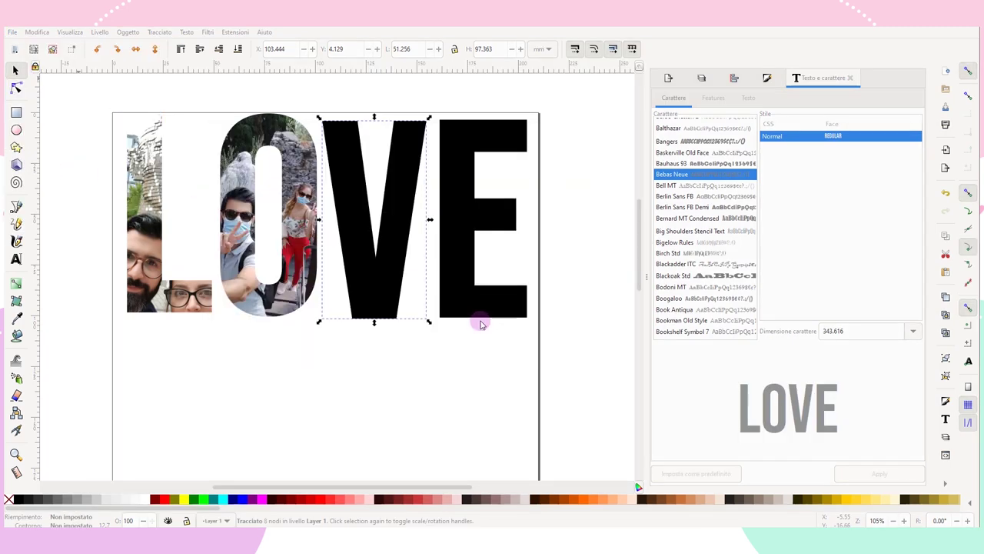
drag(395, 257, 440, 342)
drag(502, 206, 354, 331)
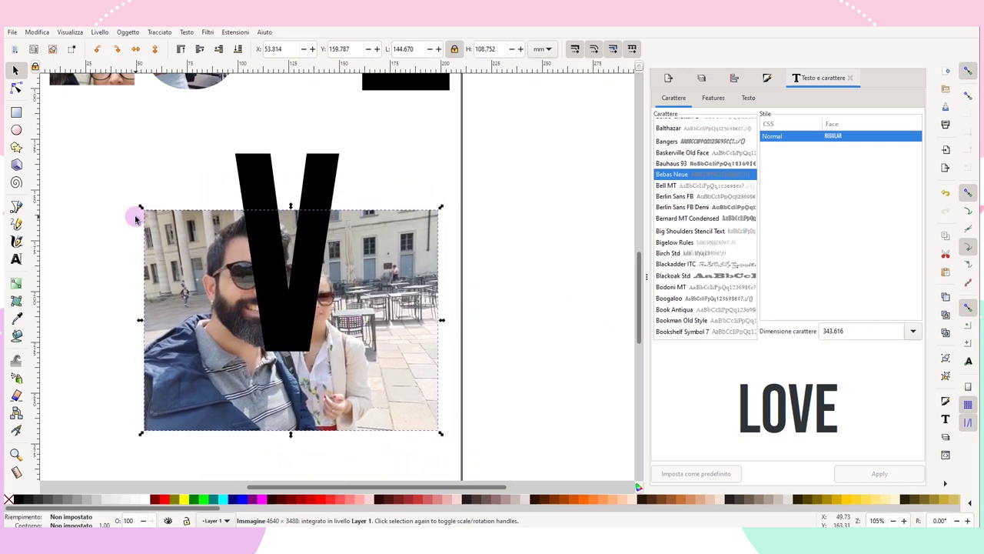
drag(136, 216, 159, 220)
drag(307, 323, 307, 250)
drag(439, 362, 422, 356)
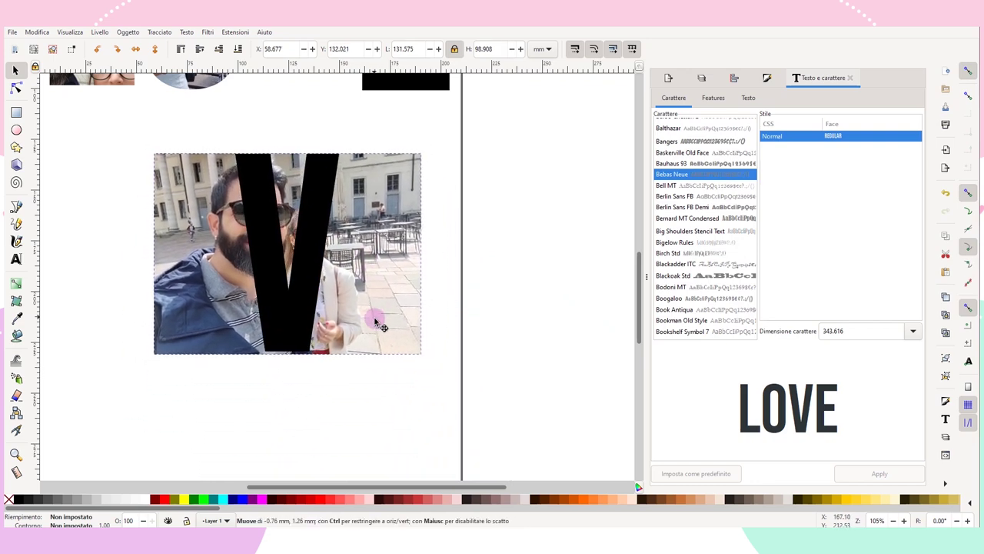
Turn the V's photo into a pattern, intersect it with the V, and move it into place
click(127, 31)
click(331, 193)
click(128, 31)
key(Escape)
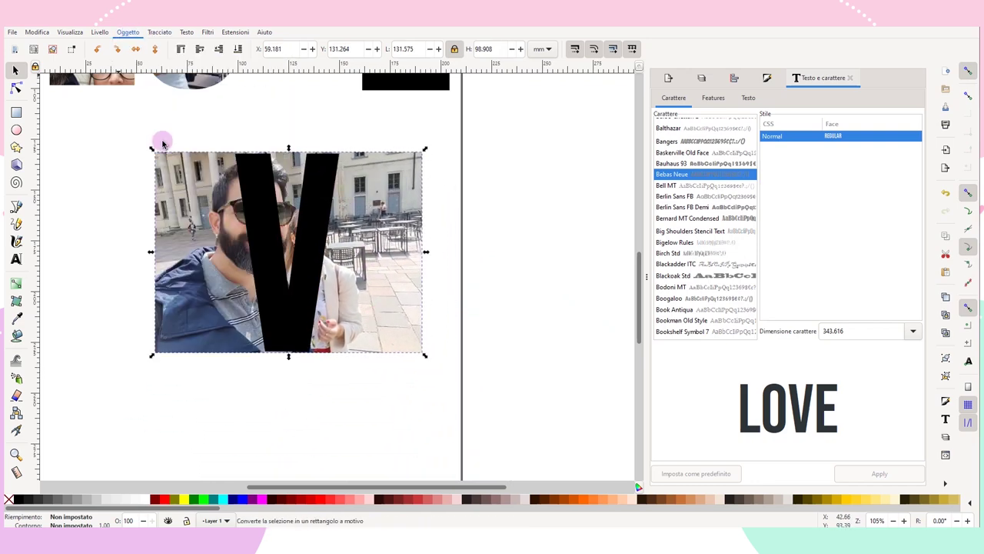
click(159, 32)
click(189, 103)
mouse_move(322, 259)
mouse_down()
mouse_move(339, 206)
mouse_move(412, 292)
mouse_up()
Import a photo for the E, rotate and size it, and bring the E in front
key(ctrl+i)
double_click(348, 192)
key(minus)
key(minus)
key(minus)
key(plus)
key(plus)
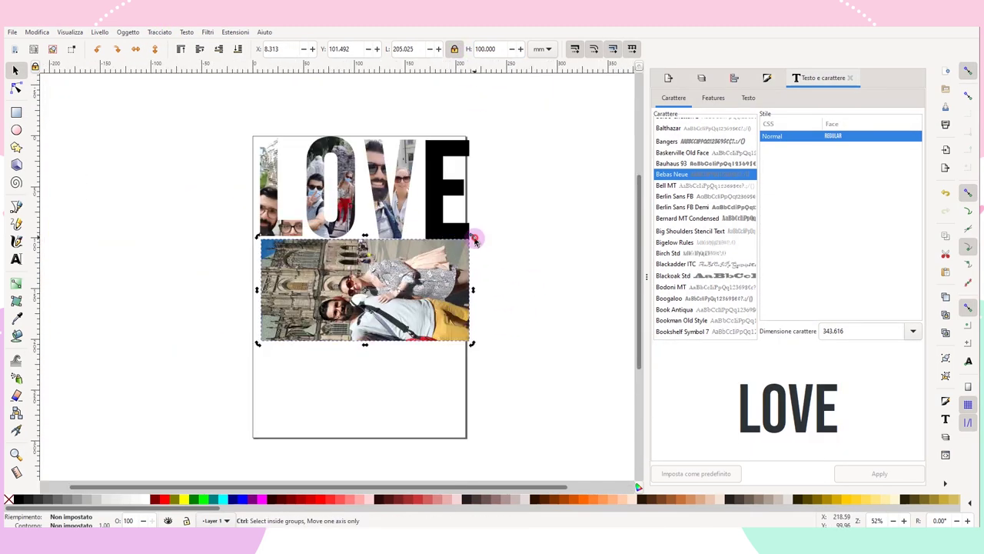
drag(472, 236, 450, 402)
key(plus)
drag(467, 225, 457, 212)
drag(454, 127, 383, 331)
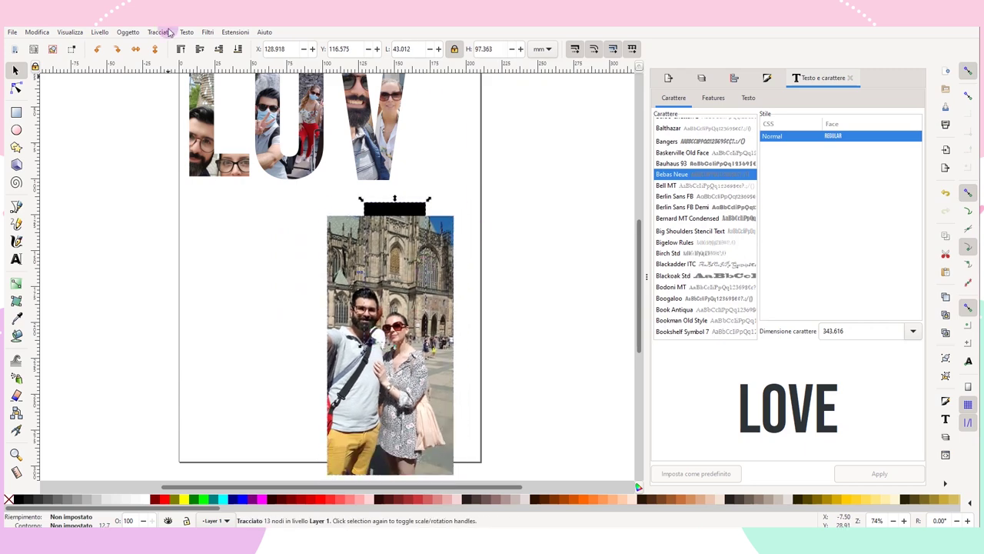
key(Home)
Convert the E's photo to a pattern and clip it to the E's shape
click(128, 31)
click(307, 187)
click(159, 32)
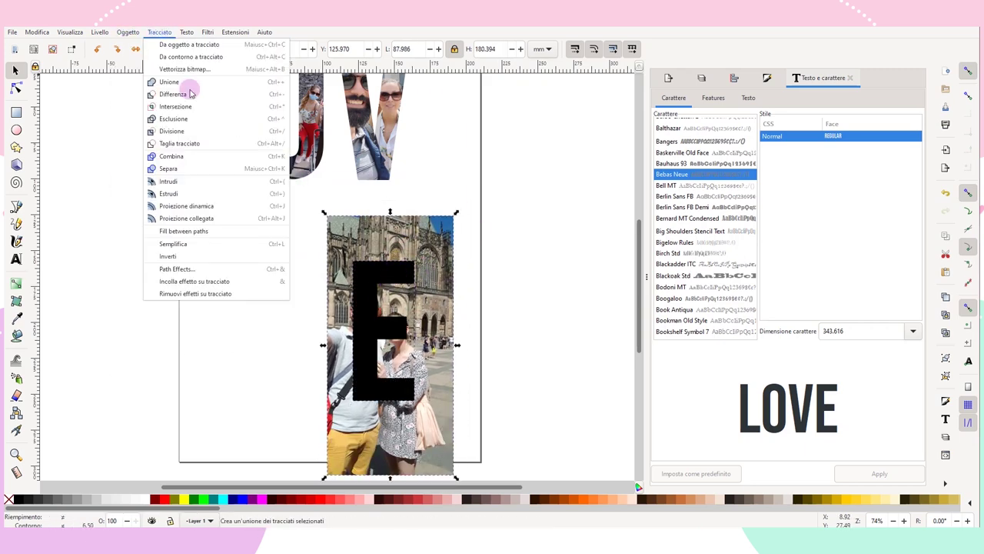
click(192, 121)
click(528, 203)
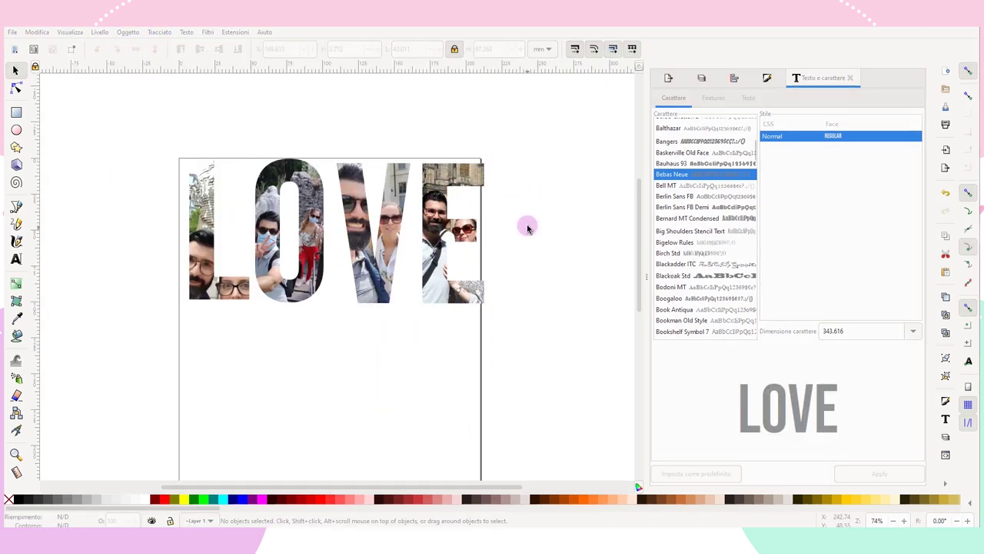
Give the photo-filled L a solid black outline about 0.8–0.9 mm thick
click(232, 181)
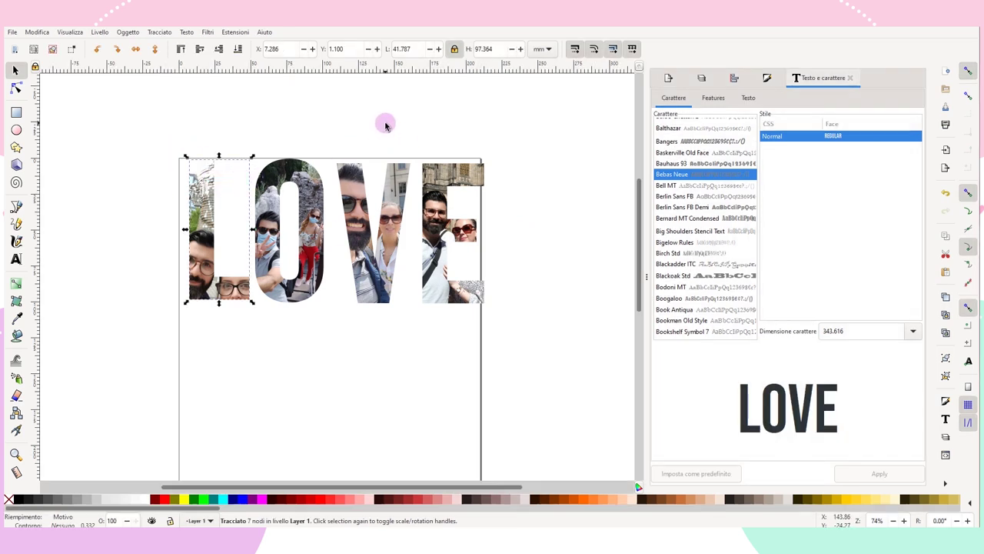
click(772, 79)
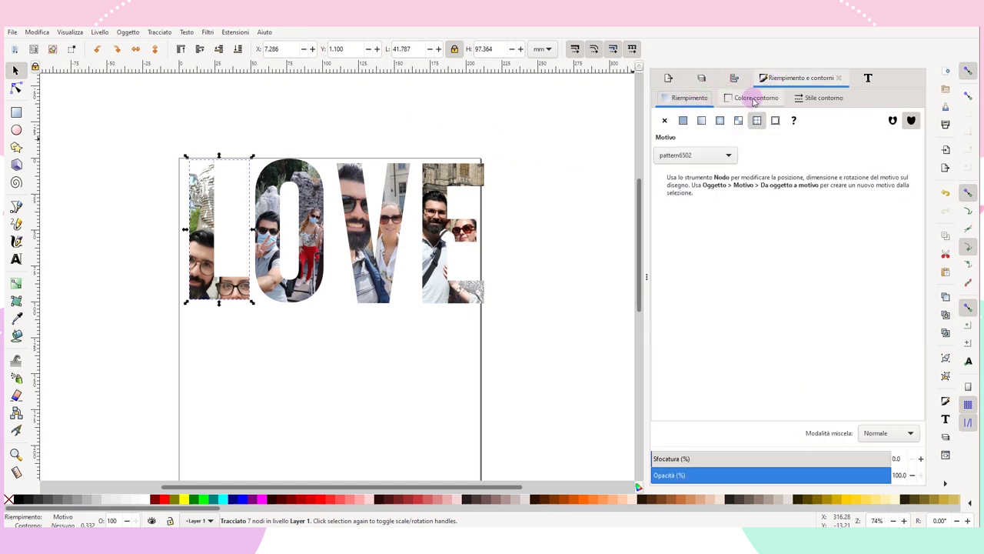
click(755, 99)
click(682, 123)
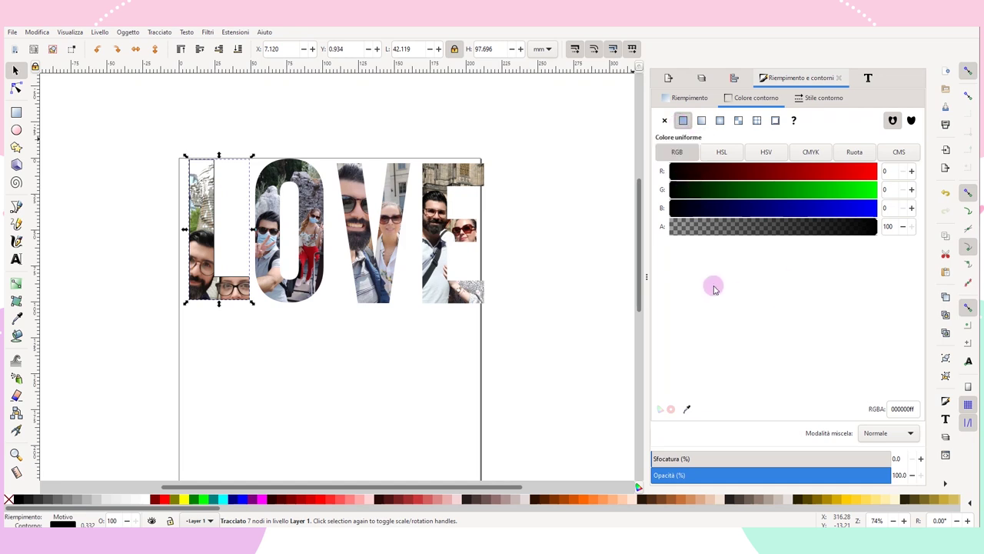
click(821, 98)
click(730, 121)
click(729, 121)
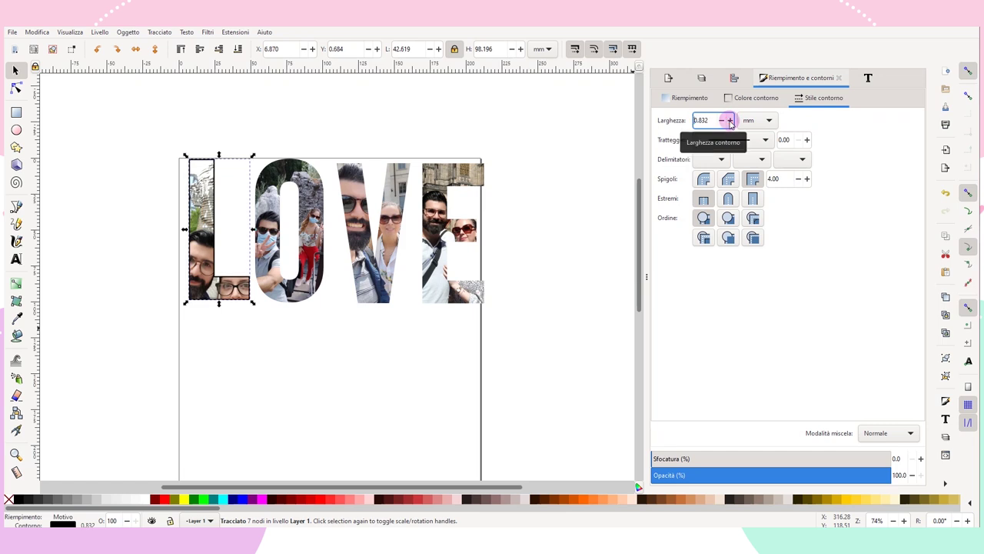
Give the O the same black outline, then select all four letters
click(311, 277)
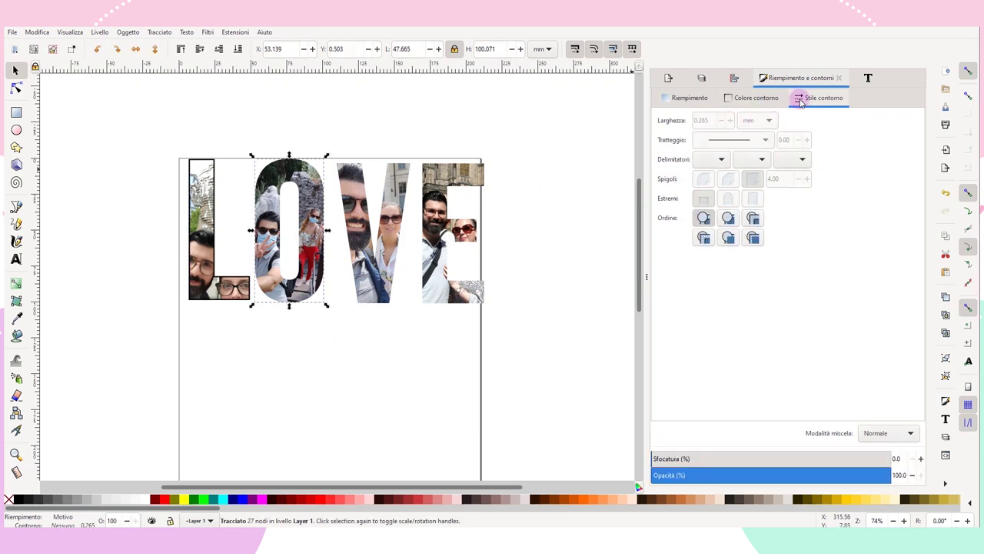
click(772, 100)
click(820, 97)
click(729, 120)
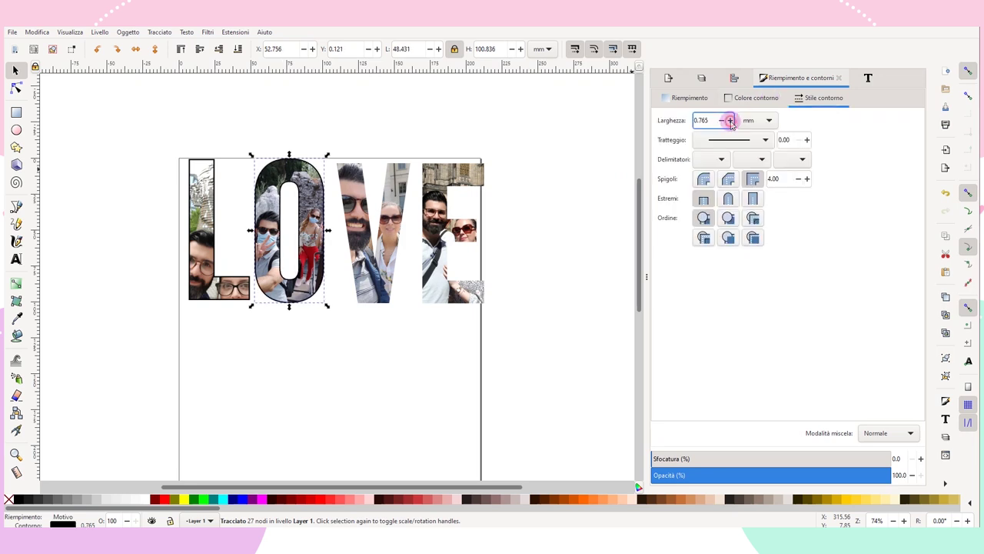
key(Tab)
key(Tab)
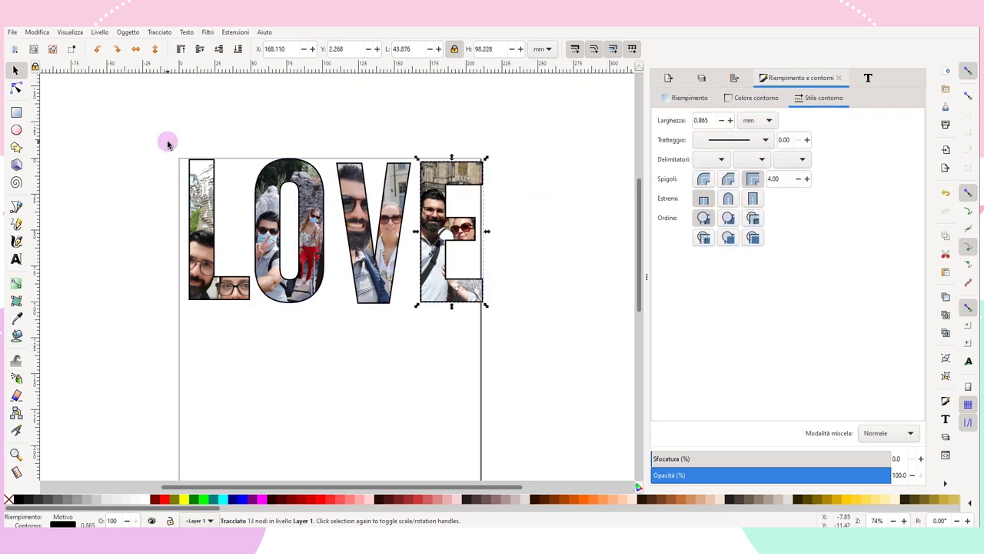
mouse_move(158, 139)
mouse_down()
mouse_move(541, 324)
mouse_move(543, 351)
mouse_up()
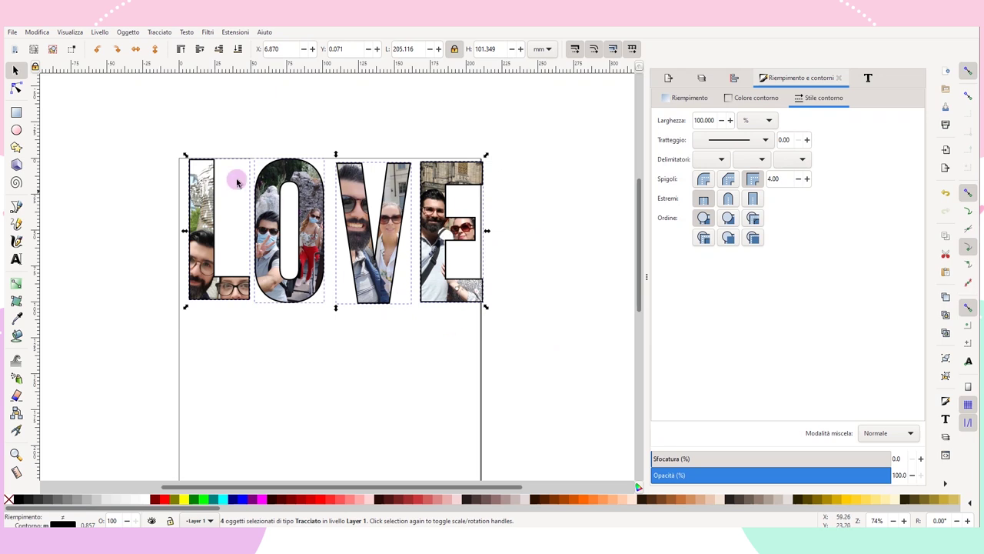
Bottom-align the four photo letters, shift them right, and open the Export PNG settings
click(736, 77)
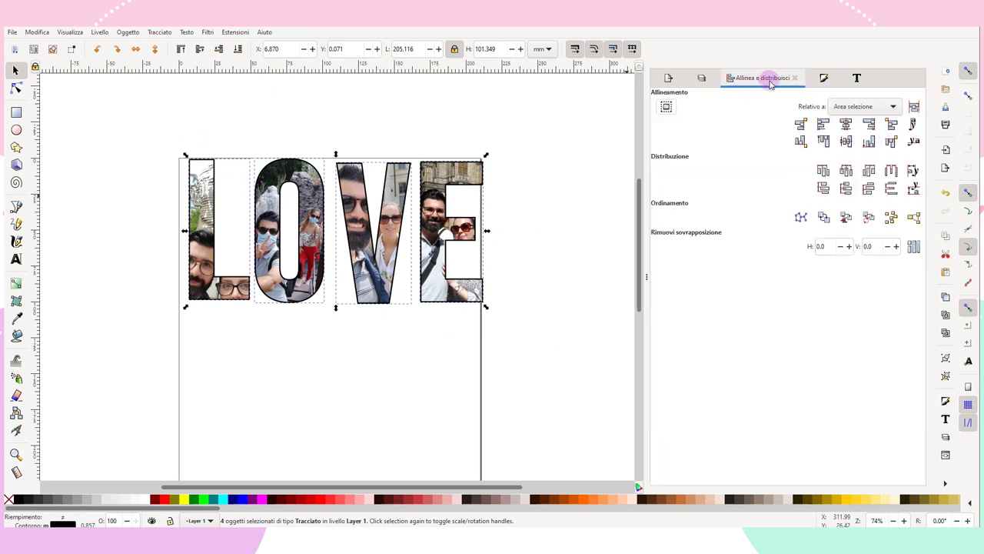
click(869, 143)
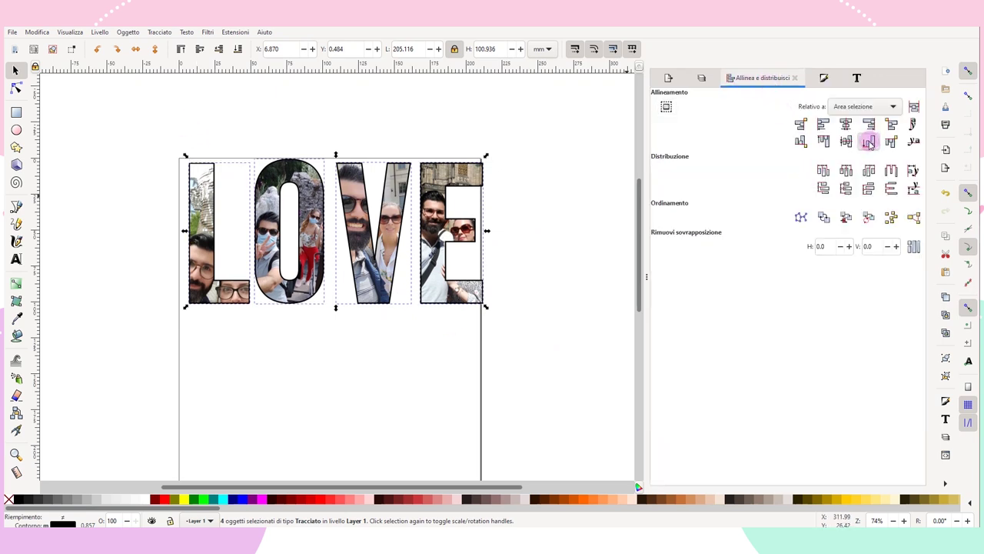
drag(385, 298, 408, 302)
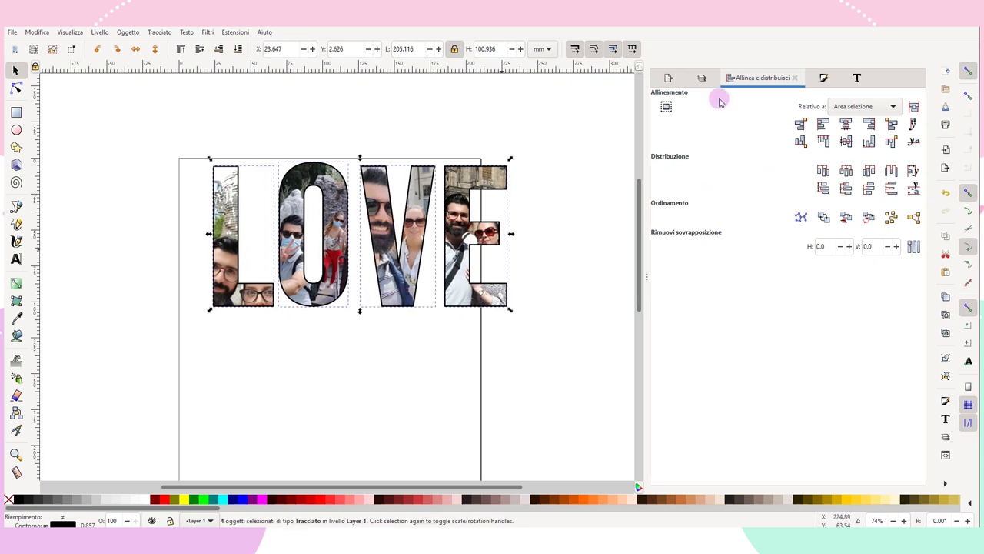
click(668, 77)
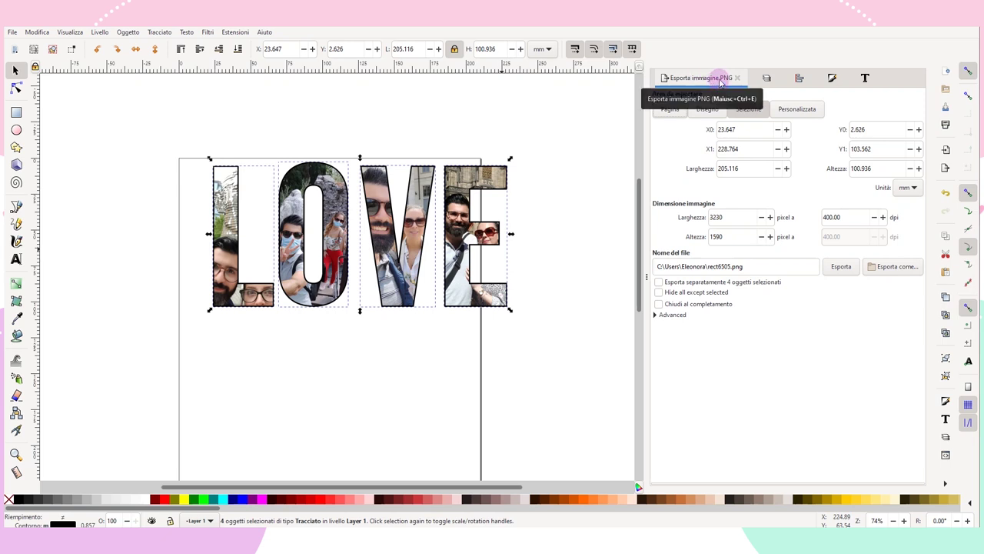
click(576, 295)
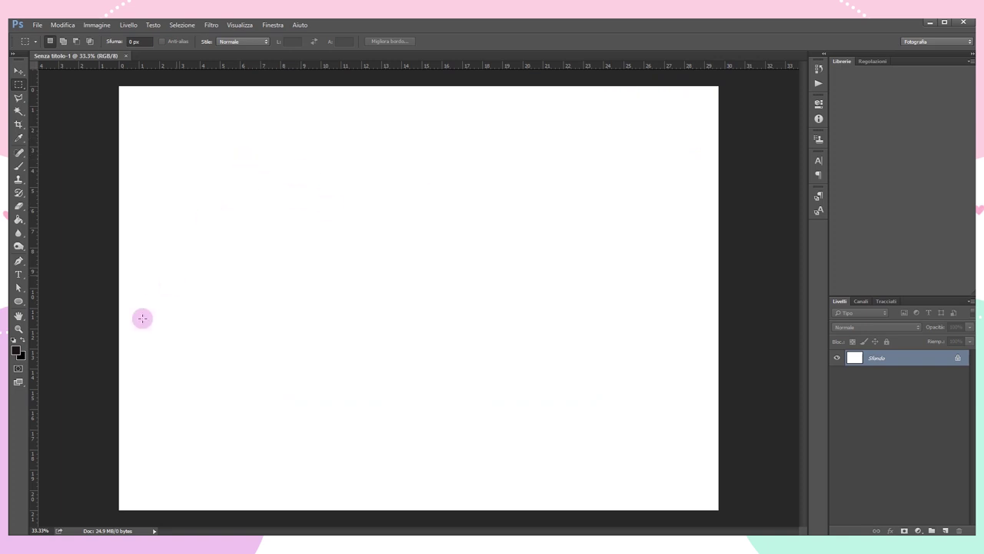
Type LOVE on the Photoshop canvas and scale it to span most of the canvas
click(19, 275)
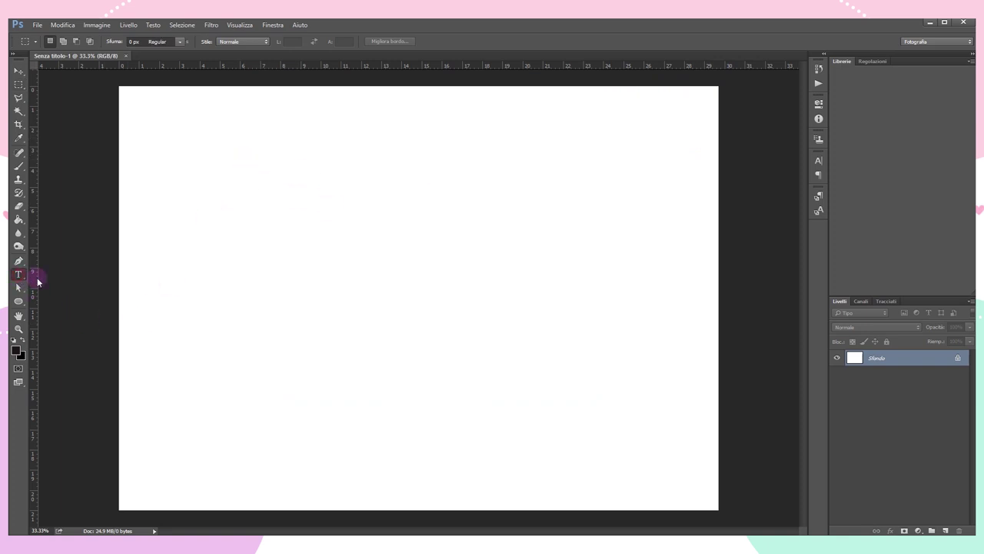
click(230, 286)
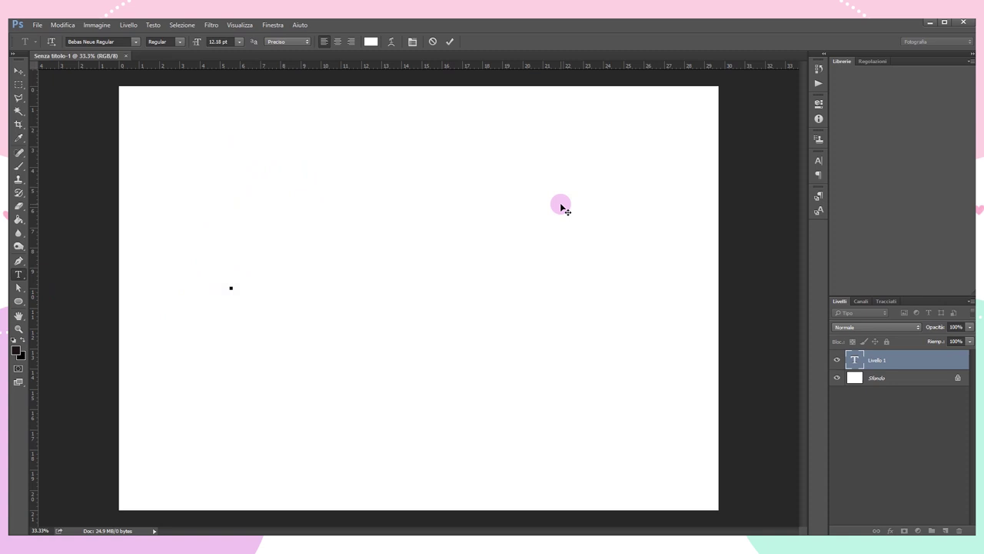
text(LOVE)
key(ctrl+t)
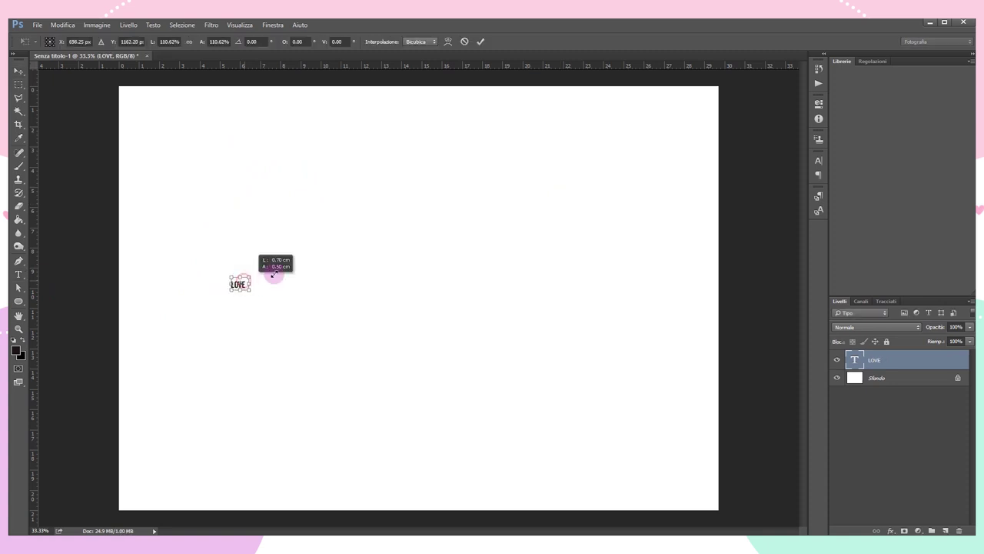
drag(275, 274, 514, 204)
drag(450, 310, 591, 373)
key(Return)
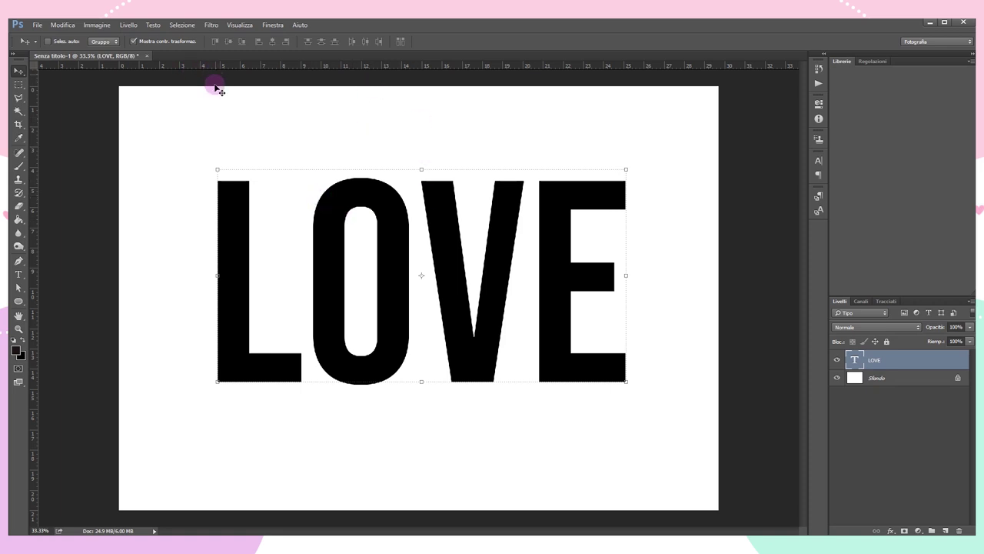
click(128, 25)
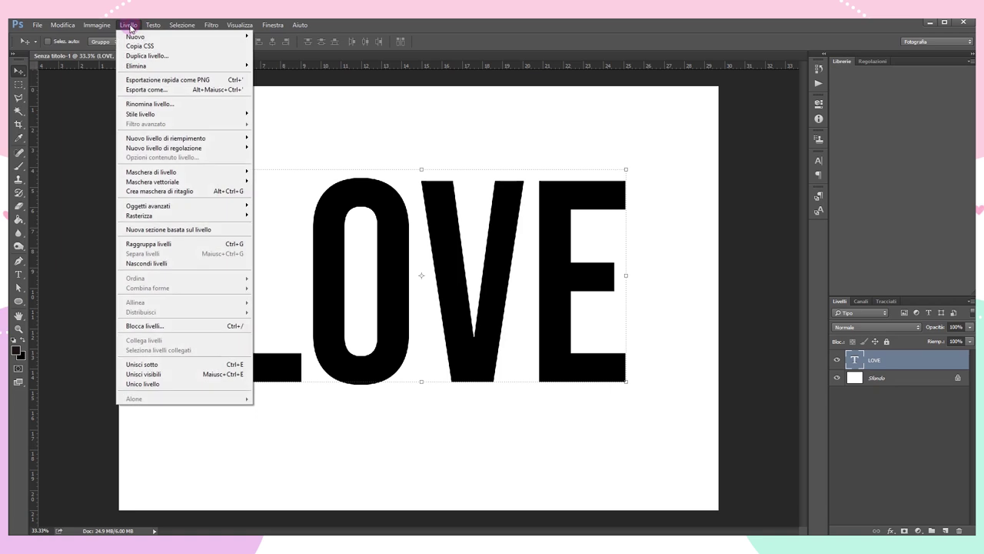
mouse_move(140, 114)
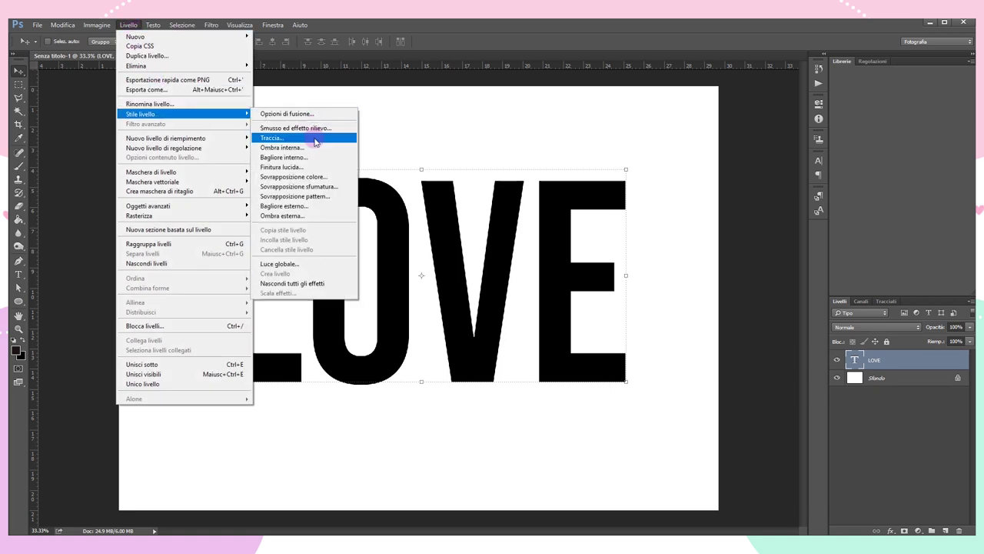
Give the LOVE text layer a 35 px black stroke via Layer Style > Stroke
click(315, 138)
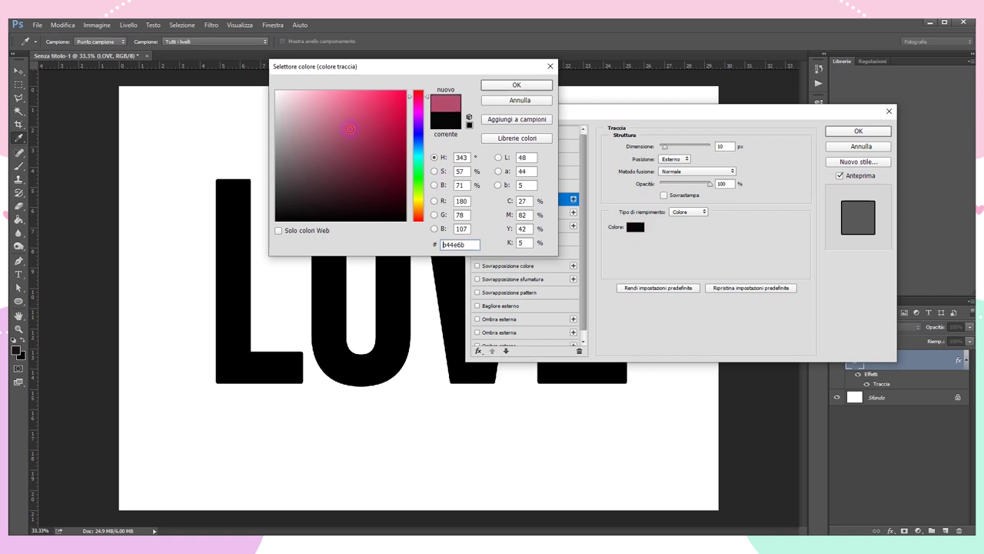
click(539, 87)
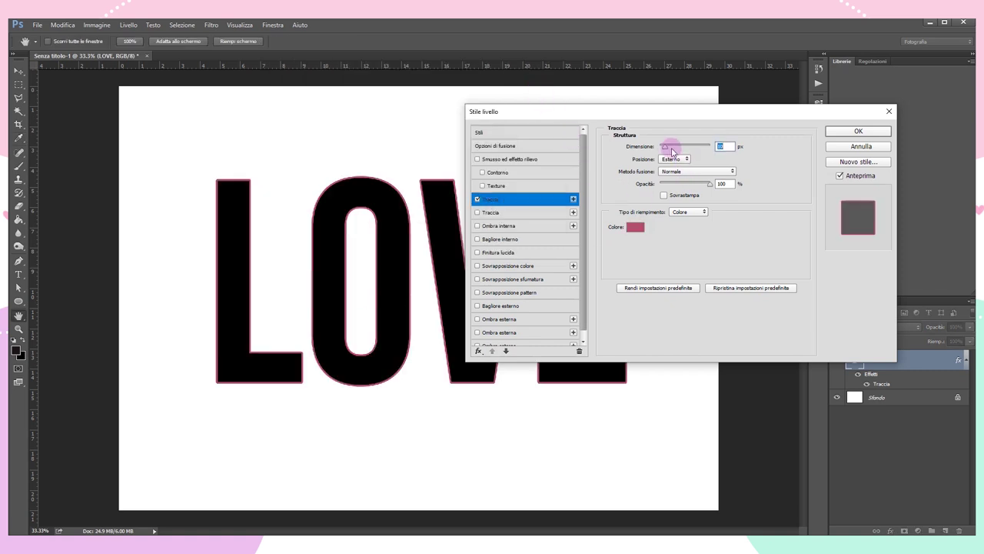
drag(667, 149, 669, 150)
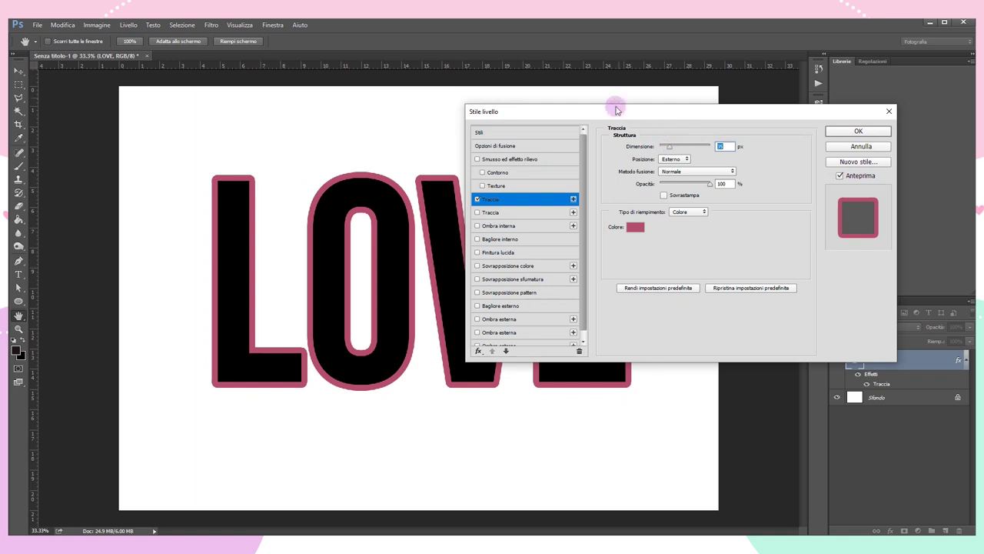
mouse_move(618, 111)
mouse_down()
mouse_move(769, 113)
mouse_move(576, 88)
mouse_up()
click(595, 197)
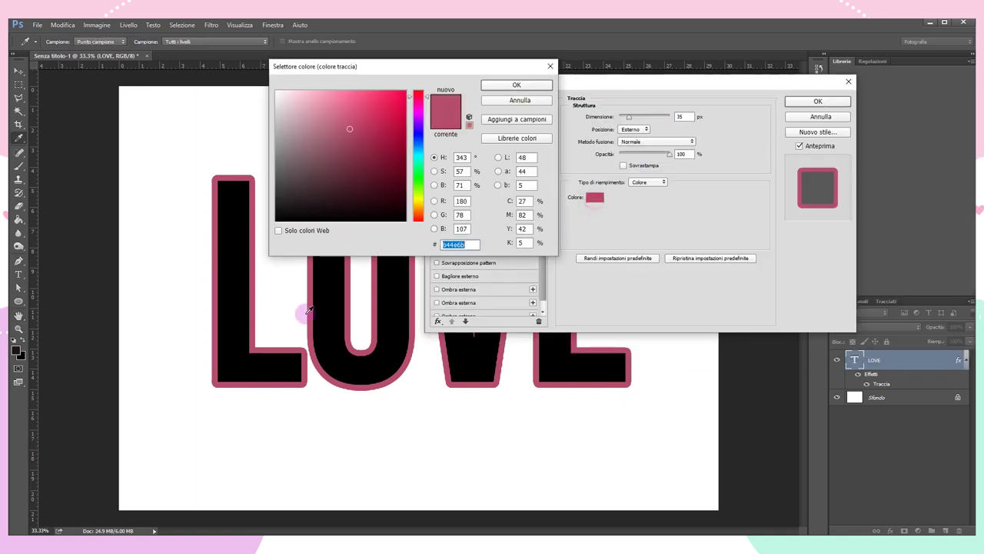
click(328, 307)
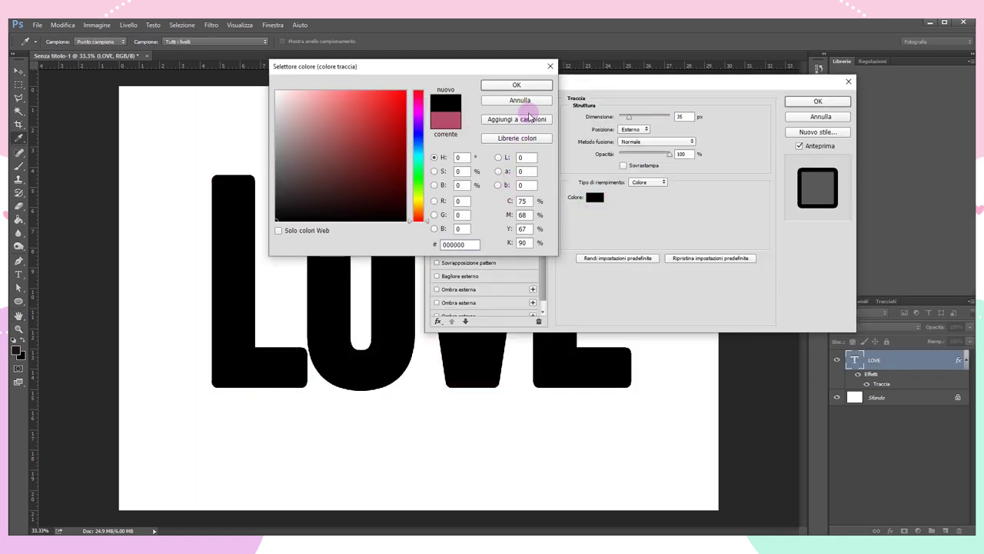
click(517, 85)
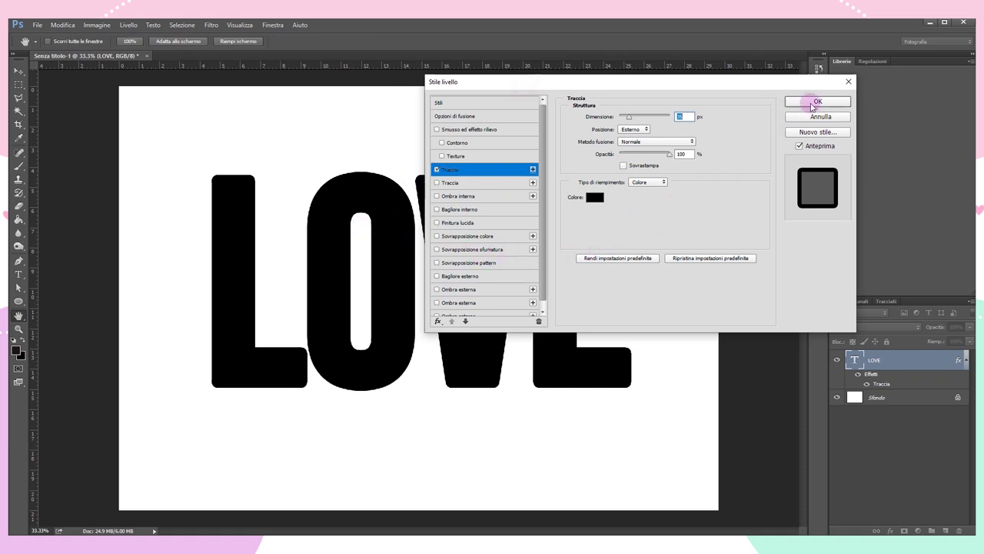
click(813, 104)
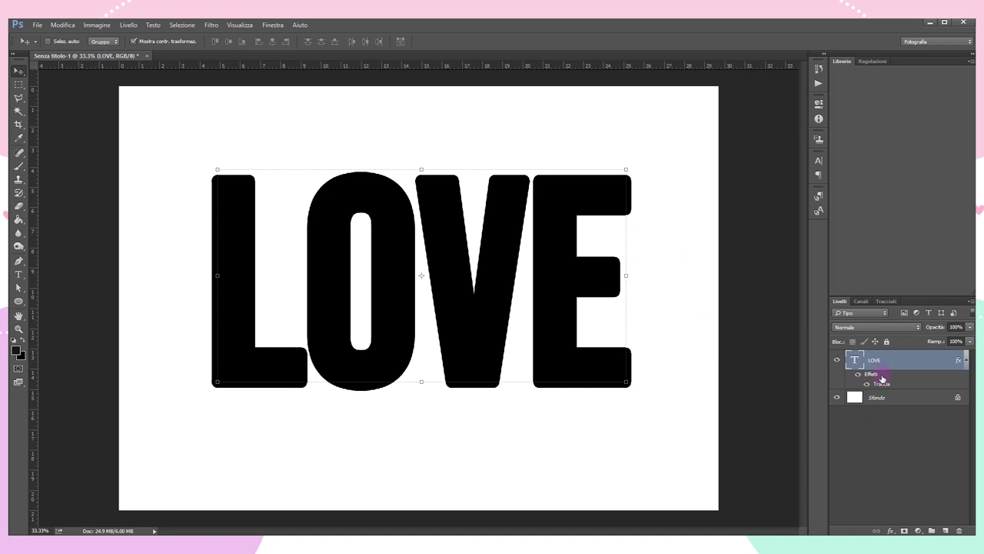
Rasterize the LOVE text, then rasterize its layer style to merge the stroke
right_click(883, 361)
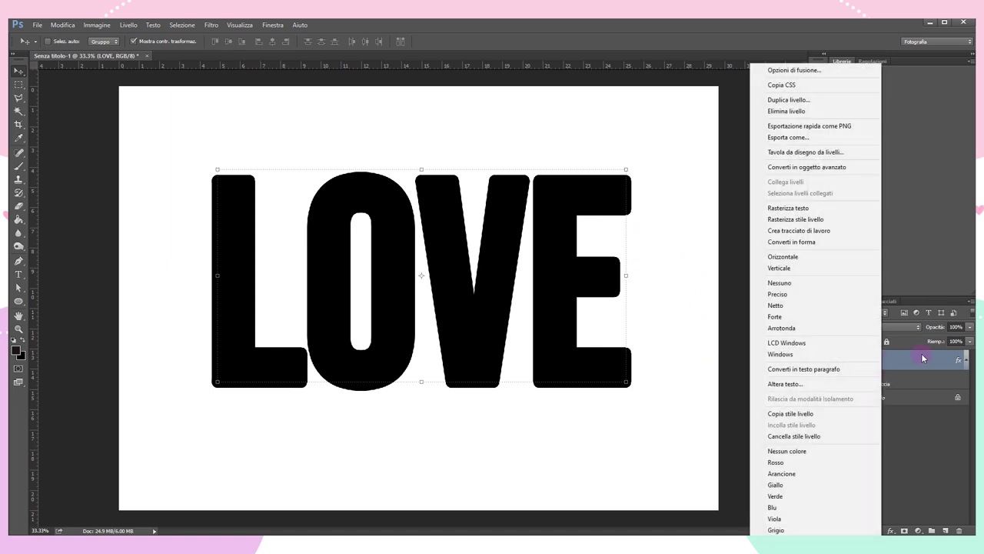
click(805, 209)
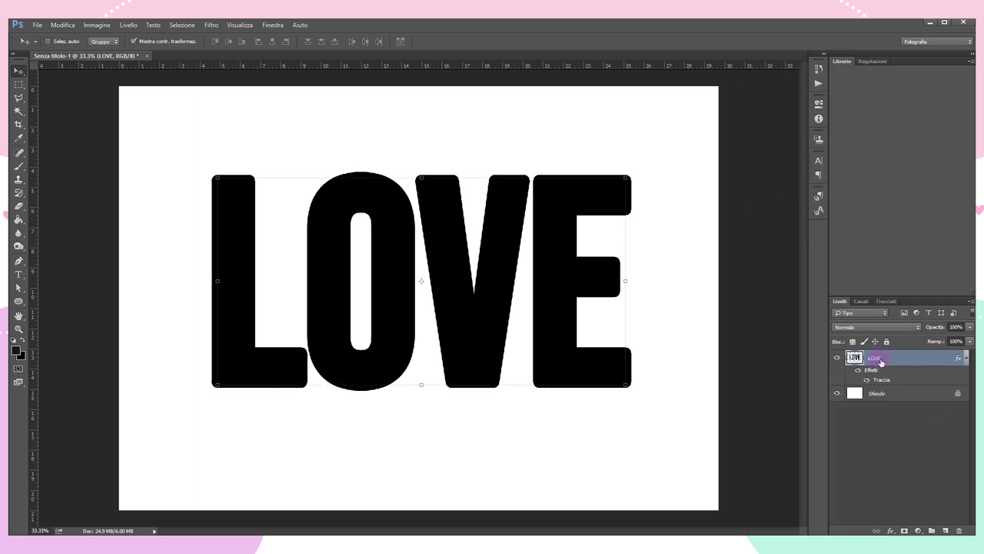
right_click(881, 362)
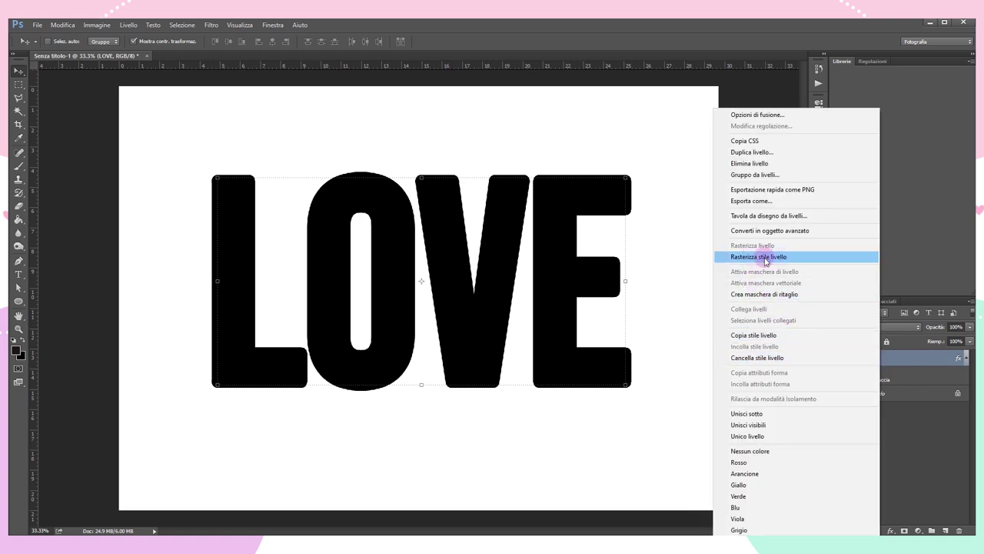
click(765, 260)
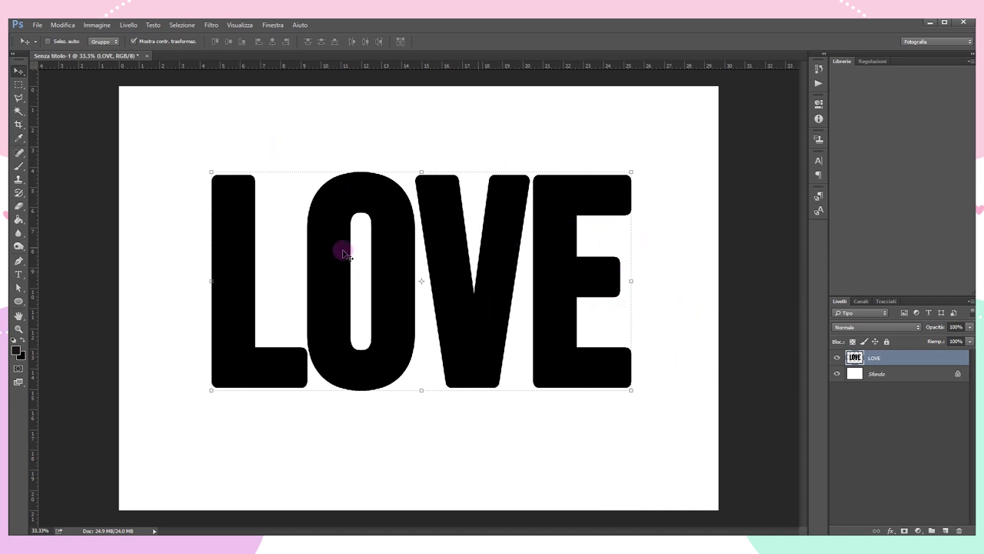
Scale the LOVE letters up to about 113% and reposition them on the canvas
drag(500, 240, 498, 231)
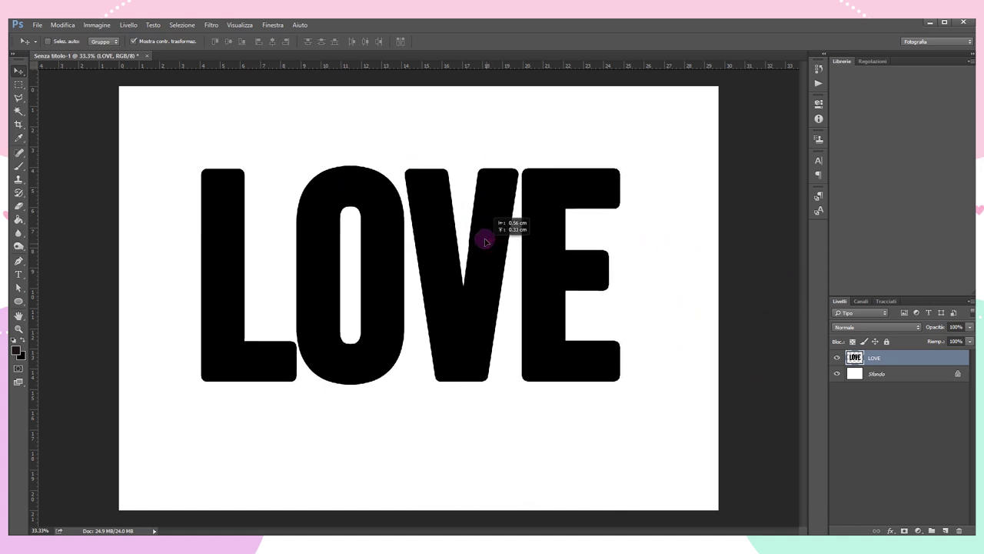
drag(210, 382, 179, 397)
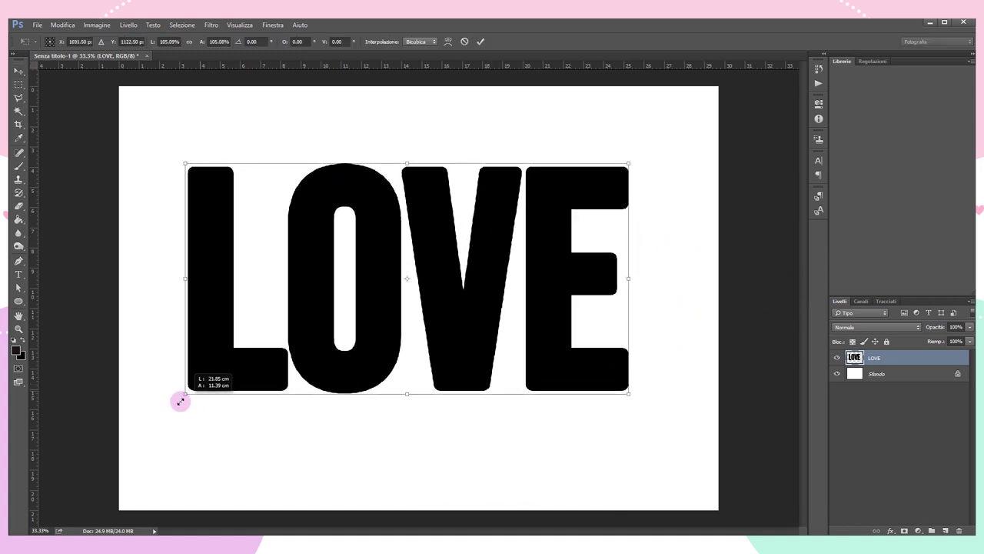
drag(629, 399, 652, 417)
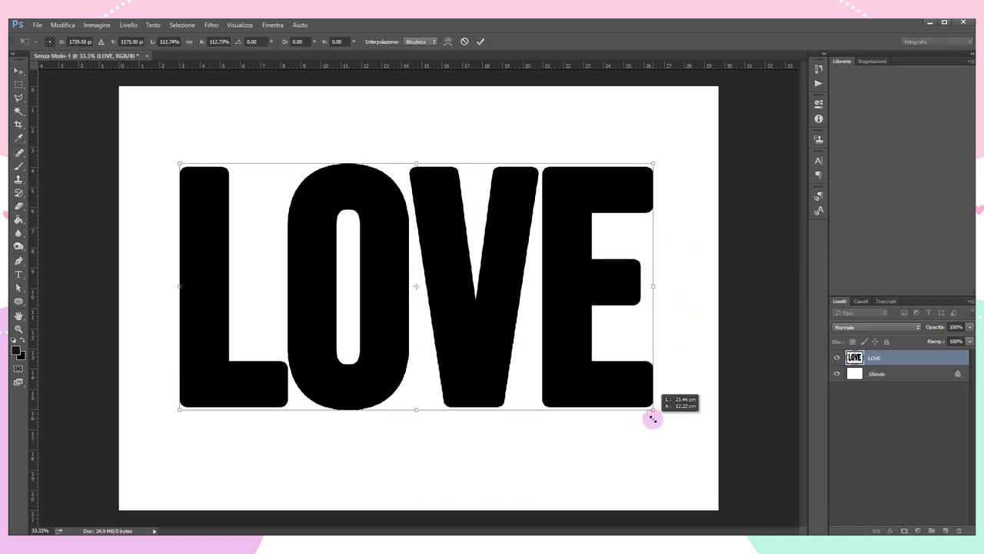
drag(620, 389, 631, 390)
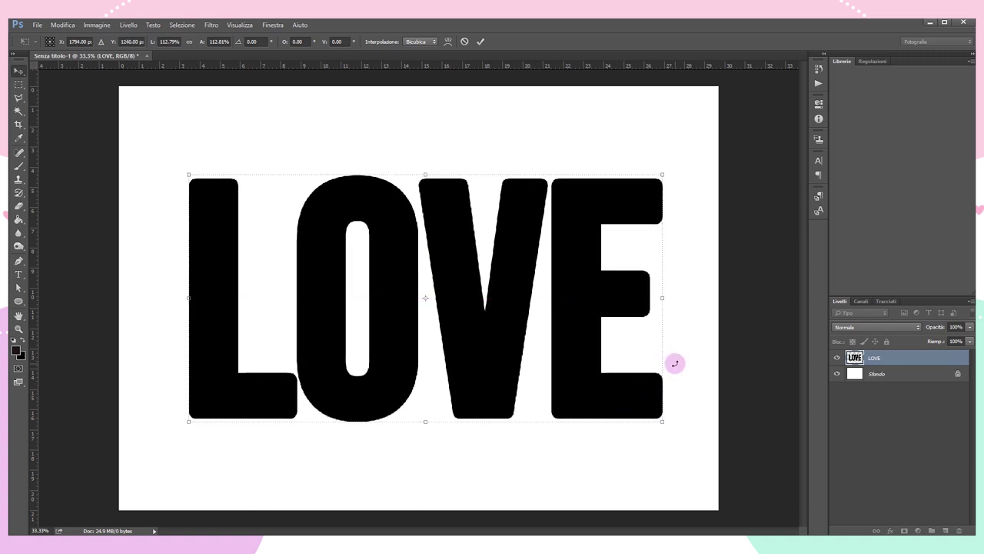
key(Return)
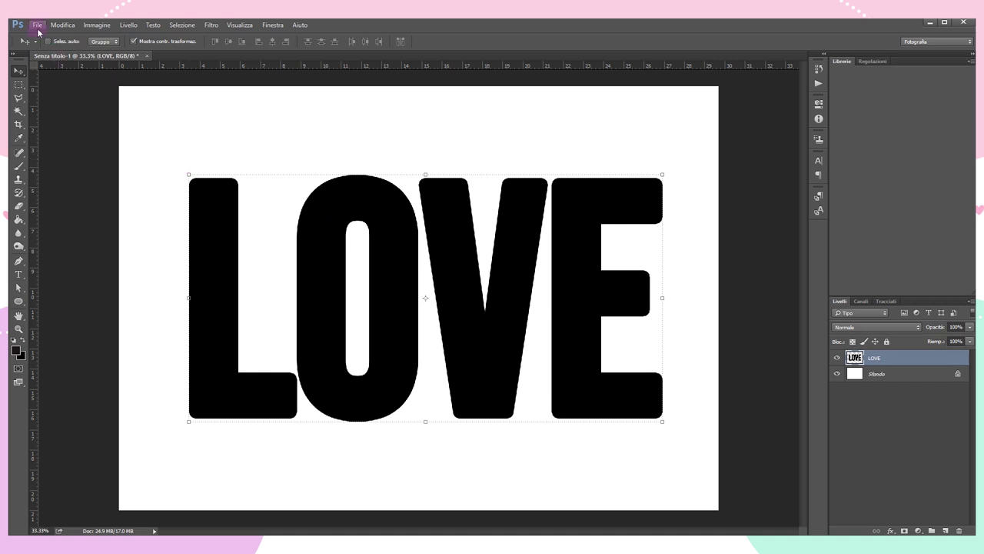
Place couple photo 20190817_112706 over LOVE, then drag in three more couple photos
click(37, 25)
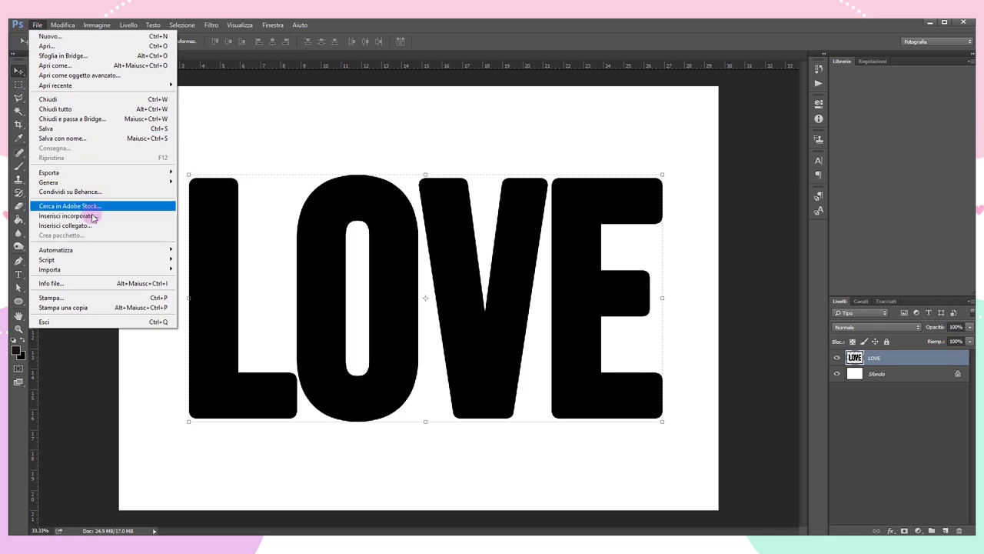
click(86, 216)
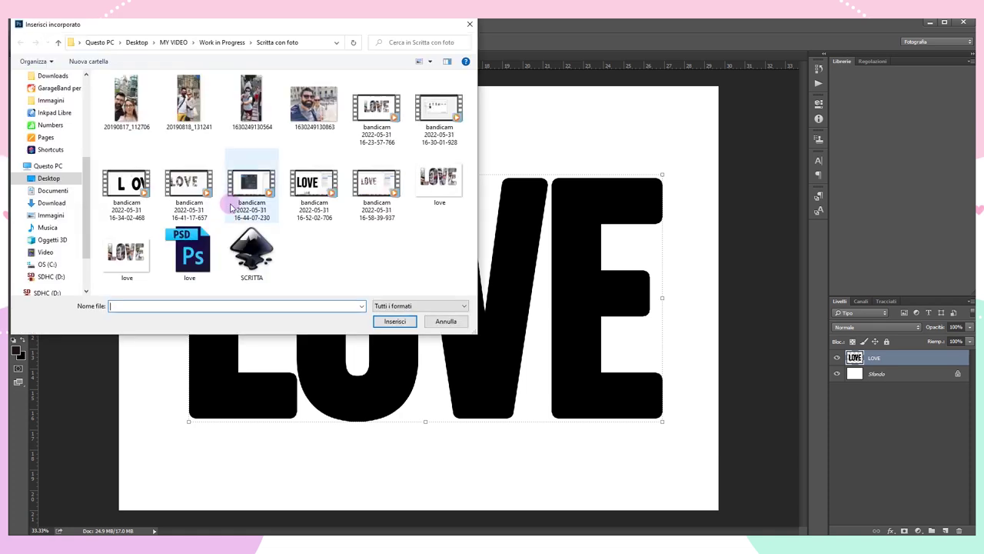
click(128, 99)
double_click(128, 98)
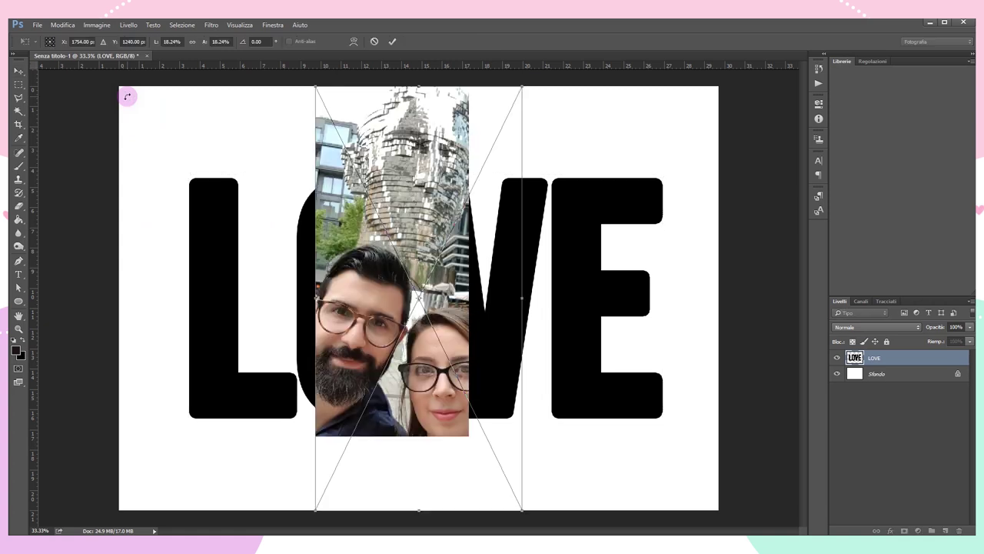
double_click(400, 354)
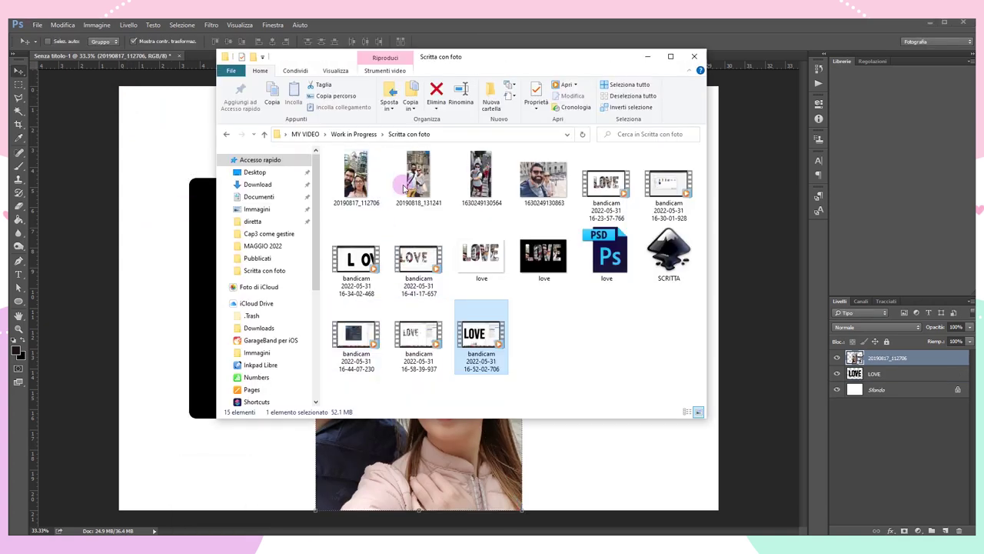
click(408, 183)
mouse_move(558, 229)
mouse_down()
mouse_move(430, 192)
mouse_move(399, 236)
mouse_move(185, 296)
mouse_up()
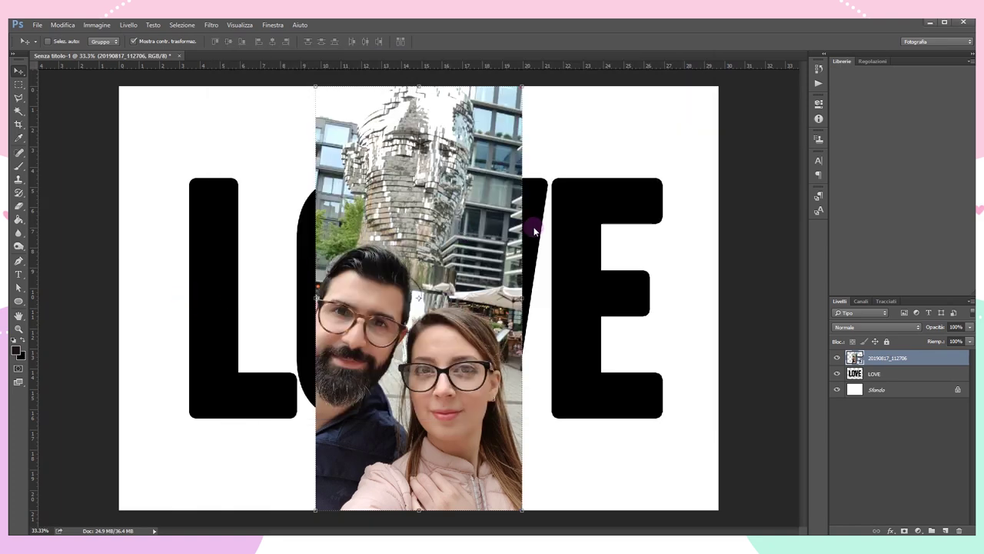
Rasterize all four couple-photo layers and shrink them together
key(Return)
key(Return)
key(Return)
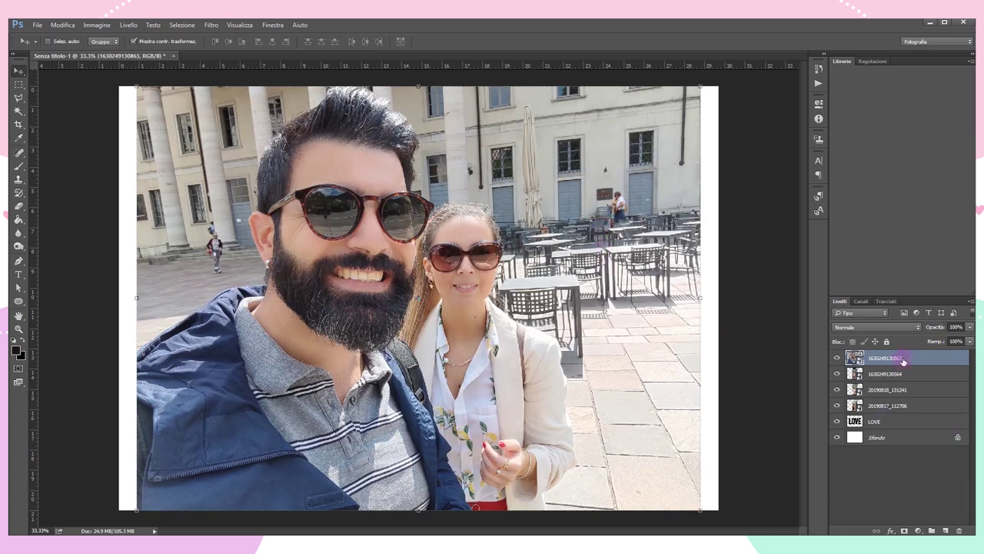
shift+click(895, 407)
right_click(895, 407)
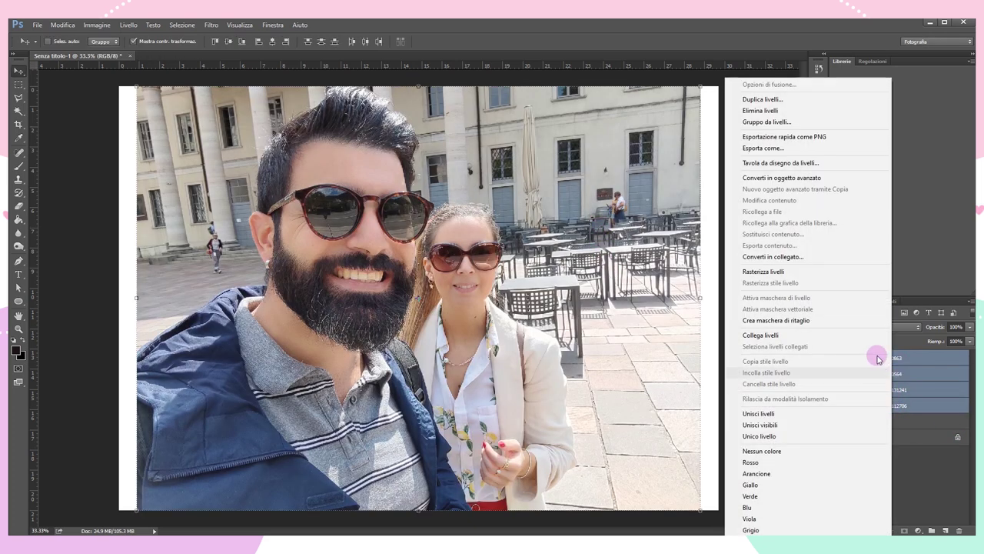
click(775, 273)
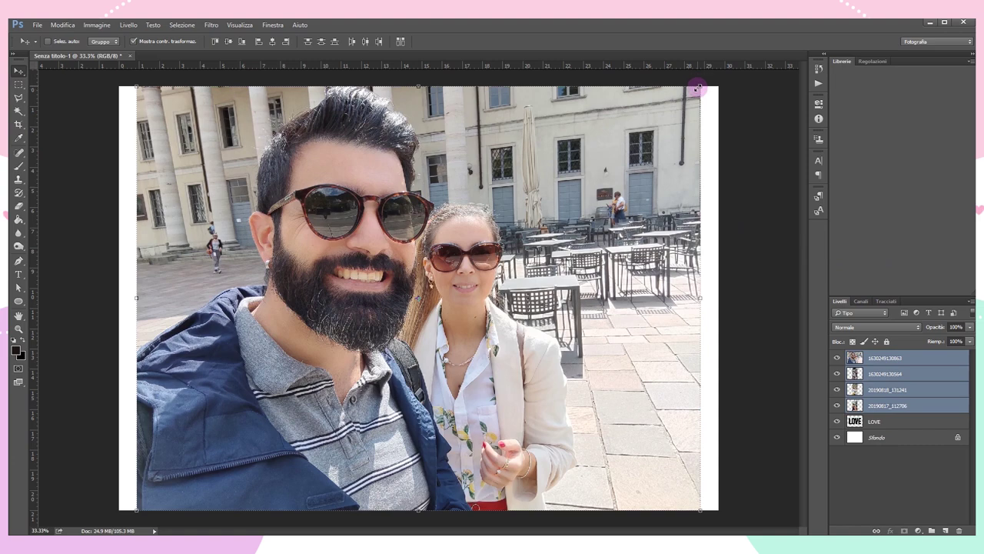
key(ctrl+t)
mouse_move(701, 87)
mouse_down()
mouse_move(549, 227)
mouse_move(500, 238)
mouse_move(487, 253)
mouse_up()
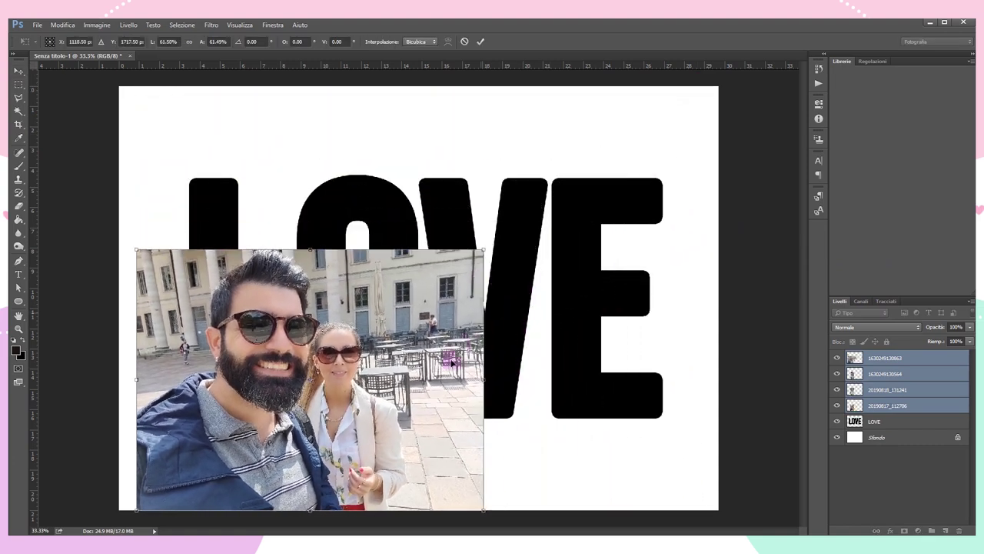
drag(462, 327, 483, 247)
key(Return)
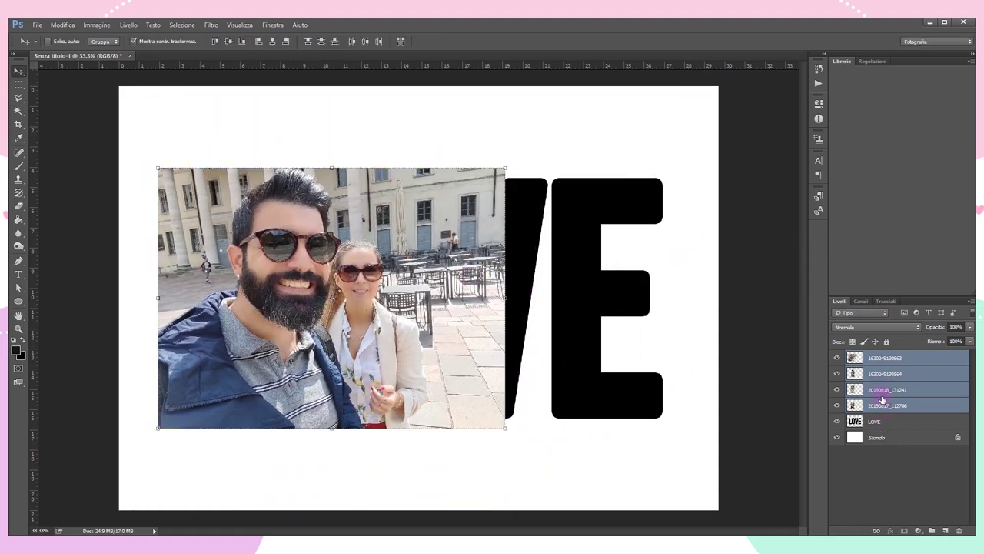
Move the photos below LOVE, hide all but 20190817_112706, and shift it behind the L
drag(884, 390, 878, 431)
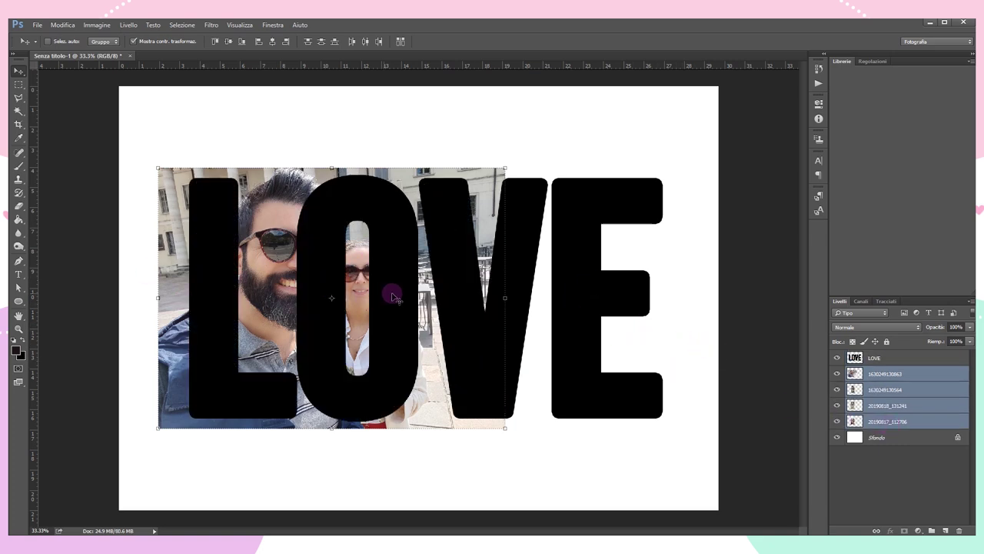
click(837, 390)
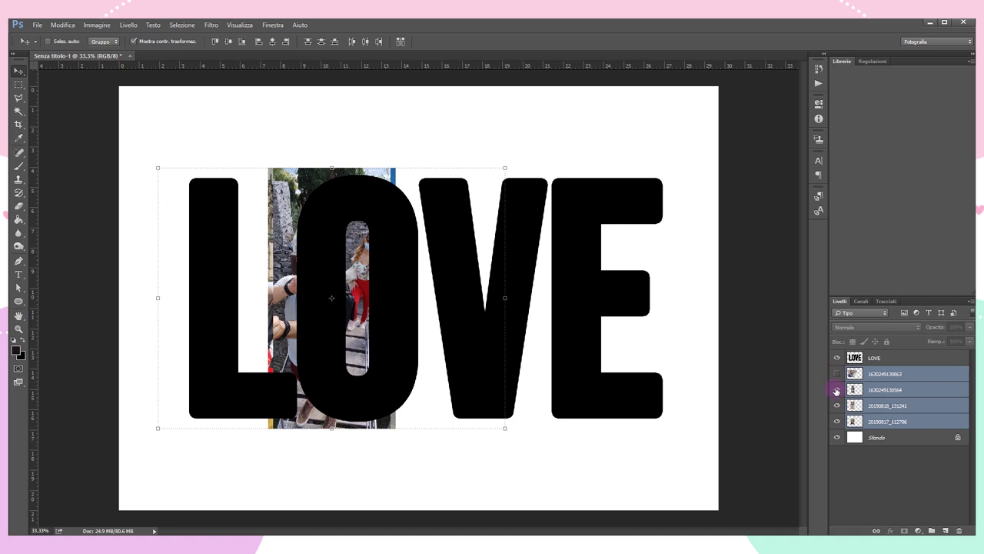
click(836, 406)
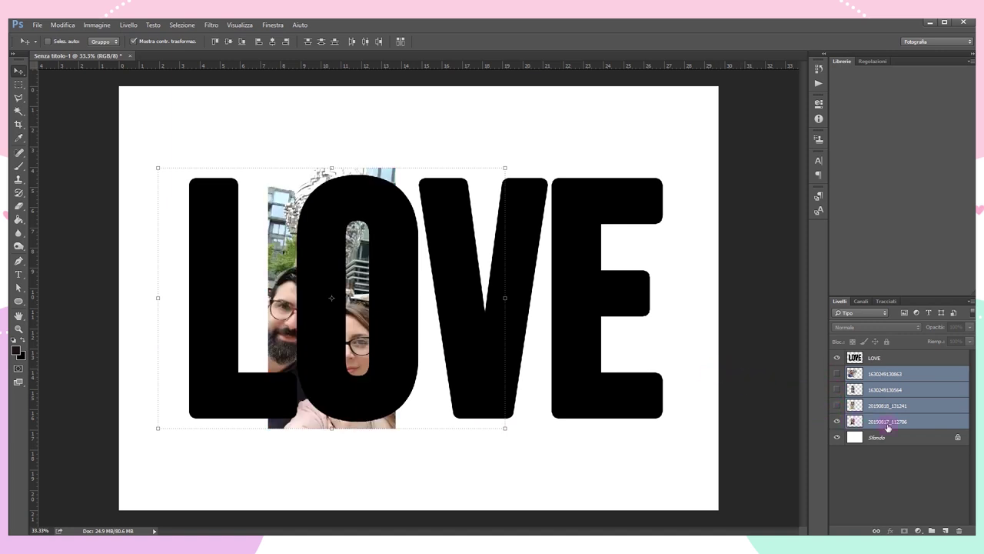
click(894, 421)
mouse_move(341, 162)
mouse_down()
mouse_move(277, 152)
mouse_move(278, 180)
mouse_up()
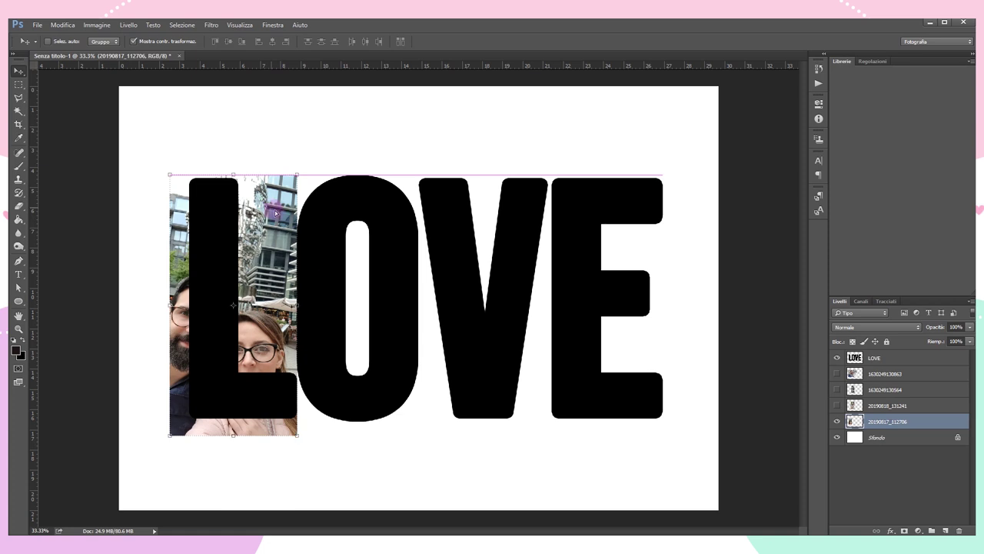
Nudge photo 20190817_112706 and enlarge it to about 119% to cover the L
drag(249, 431, 253, 462)
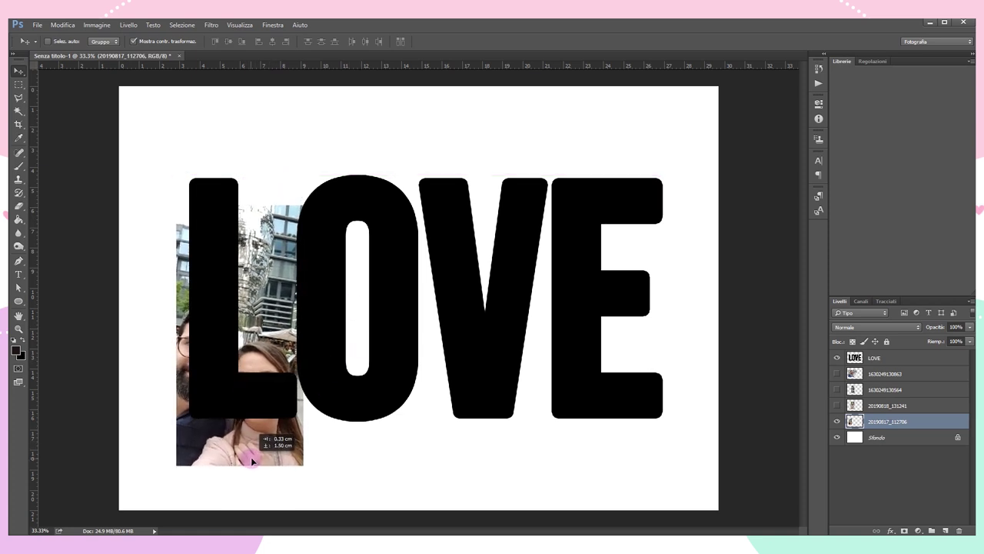
key(ctrl+t)
drag(178, 203, 159, 169)
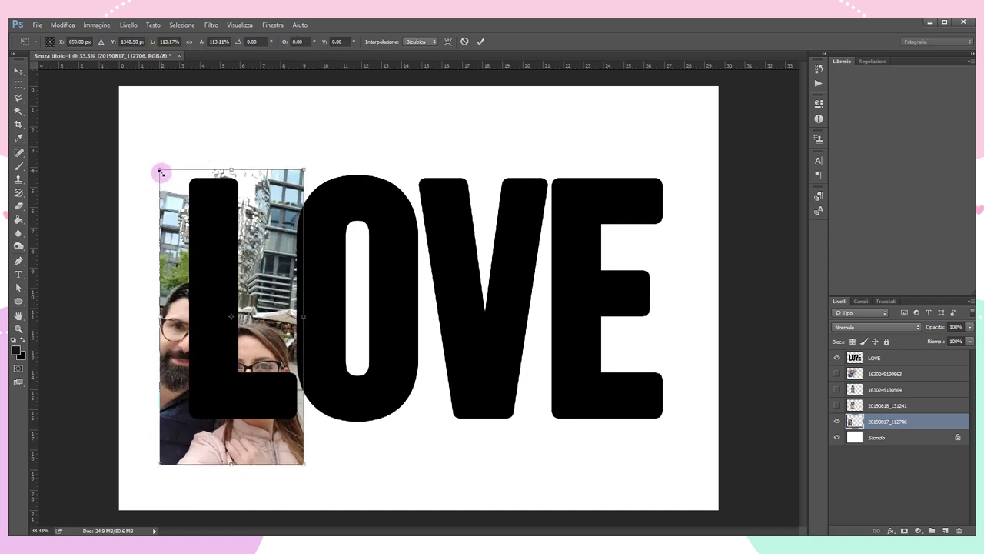
drag(262, 230, 281, 260)
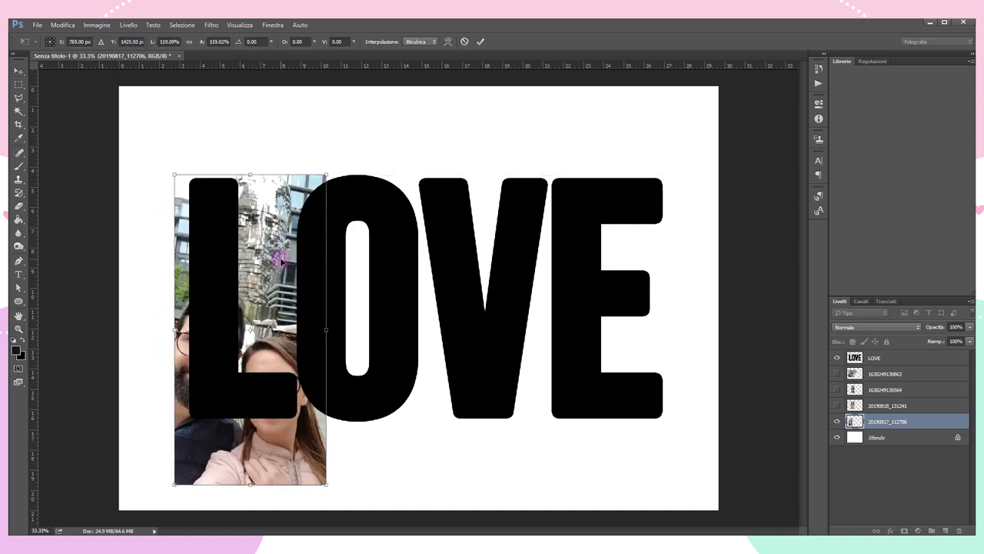
key(Return)
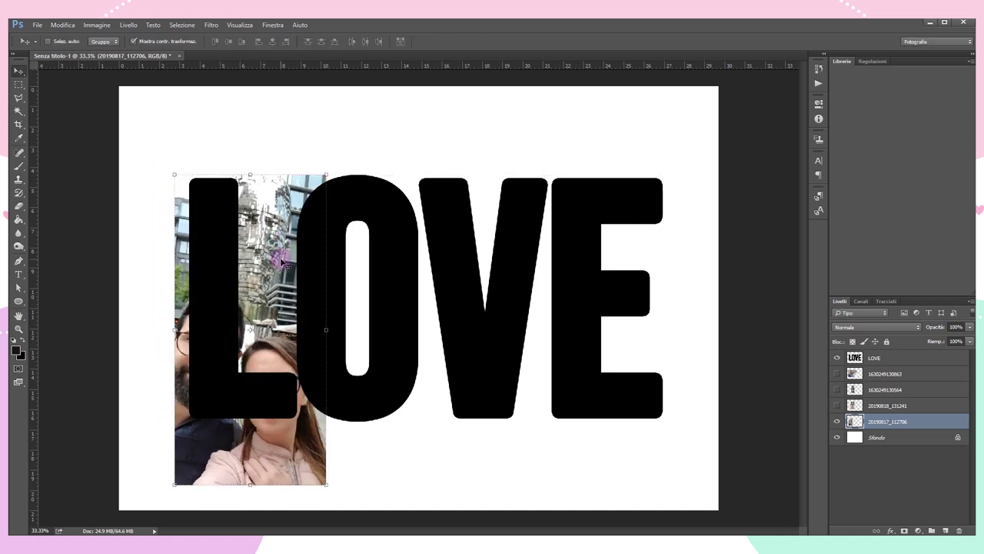
click(882, 360)
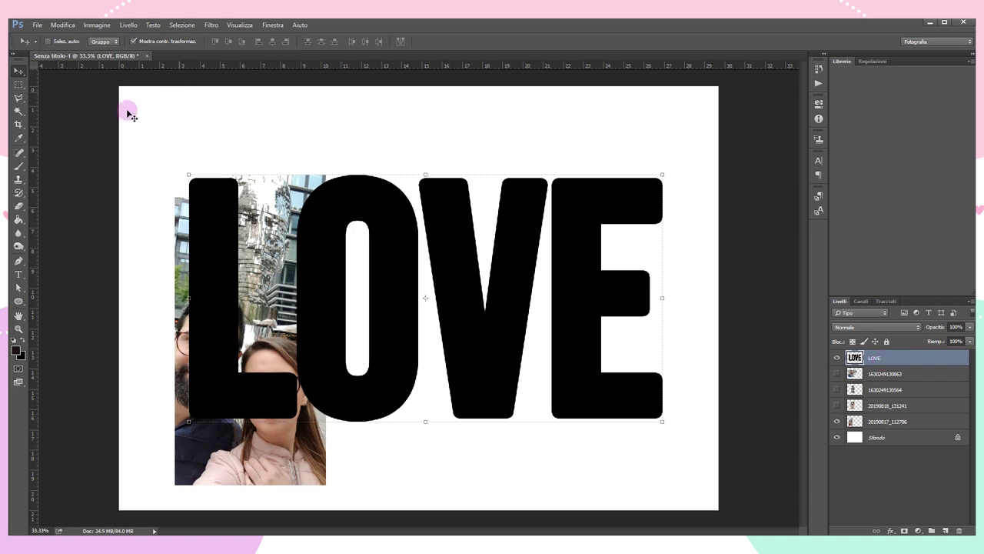
Magic Wand-select the L with Contiguous on and copy that photo area to Livello 1
click(18, 110)
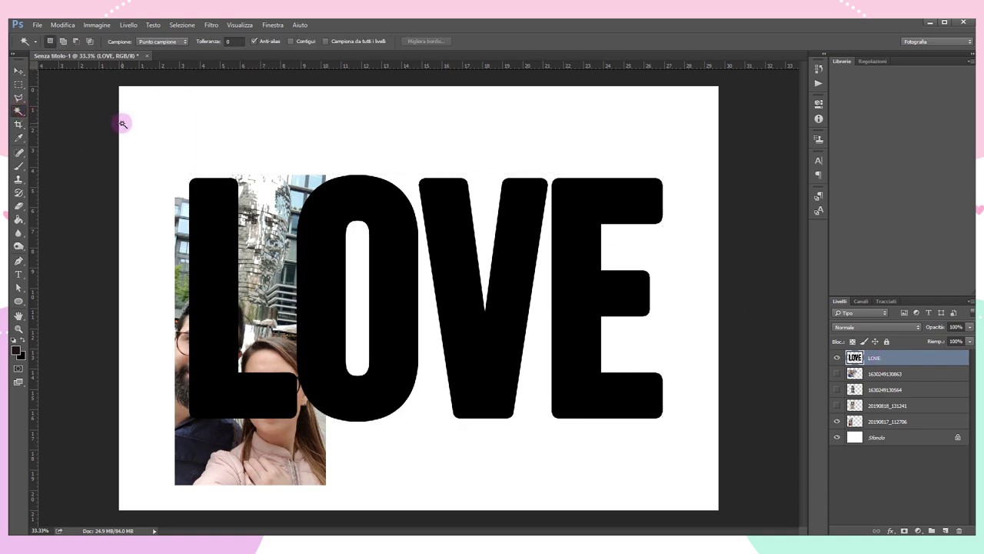
click(220, 194)
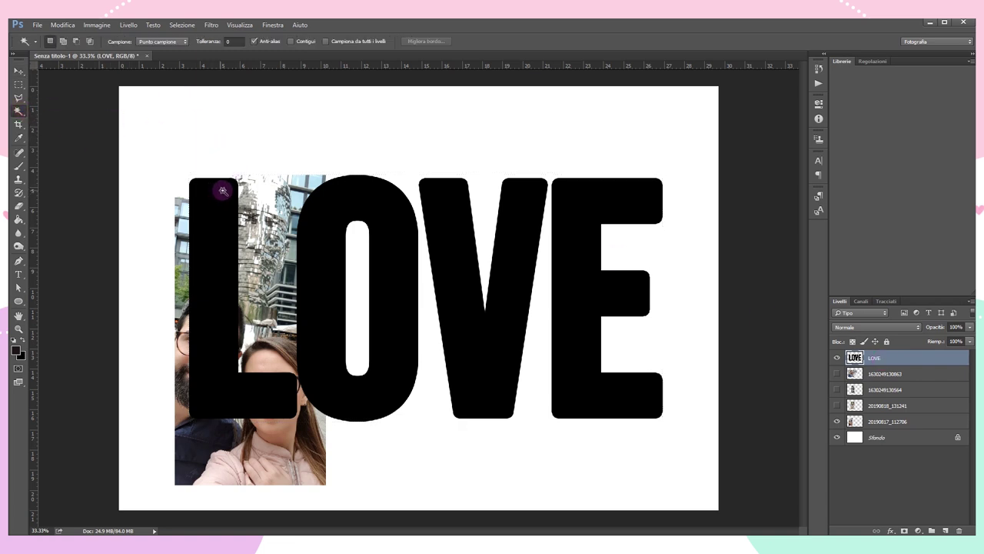
click(291, 43)
click(223, 215)
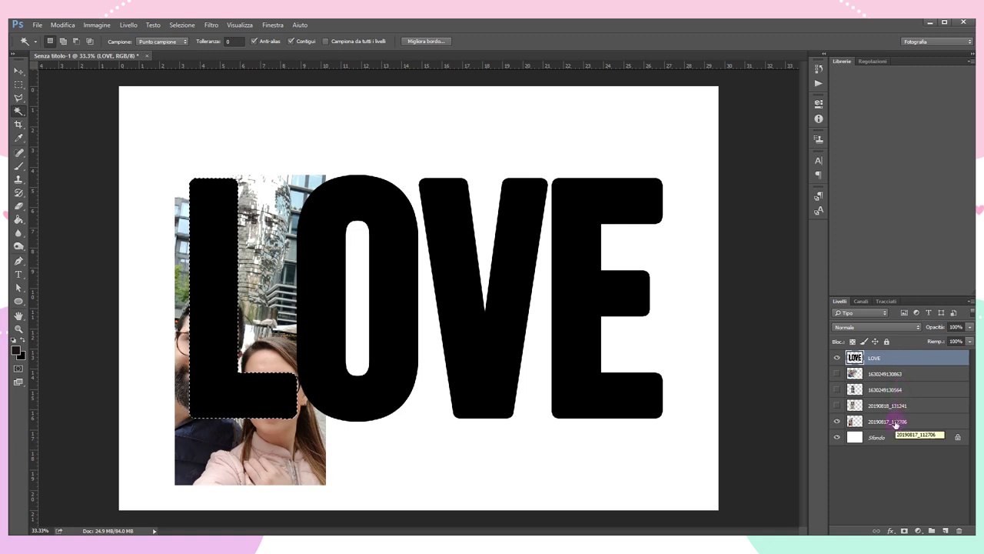
click(896, 423)
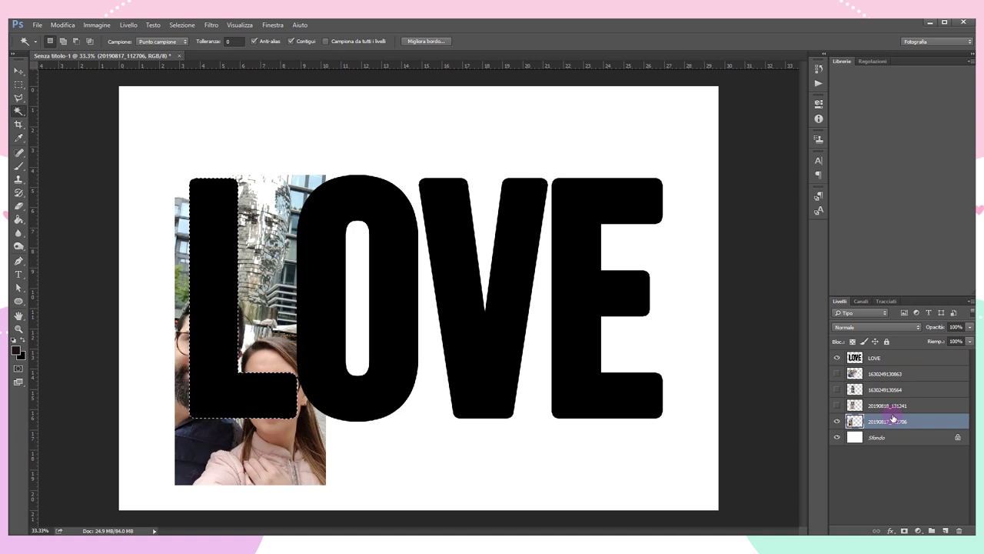
key(ctrl+j)
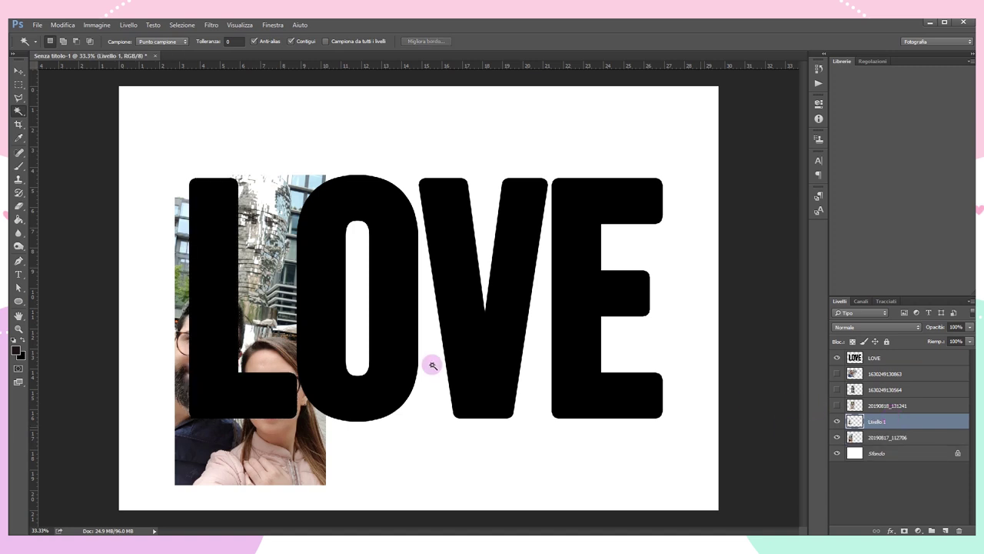
Move Livello 1 above the LOVE layer and reposition the L-shaped cutout
click(19, 70)
drag(257, 263, 397, 215)
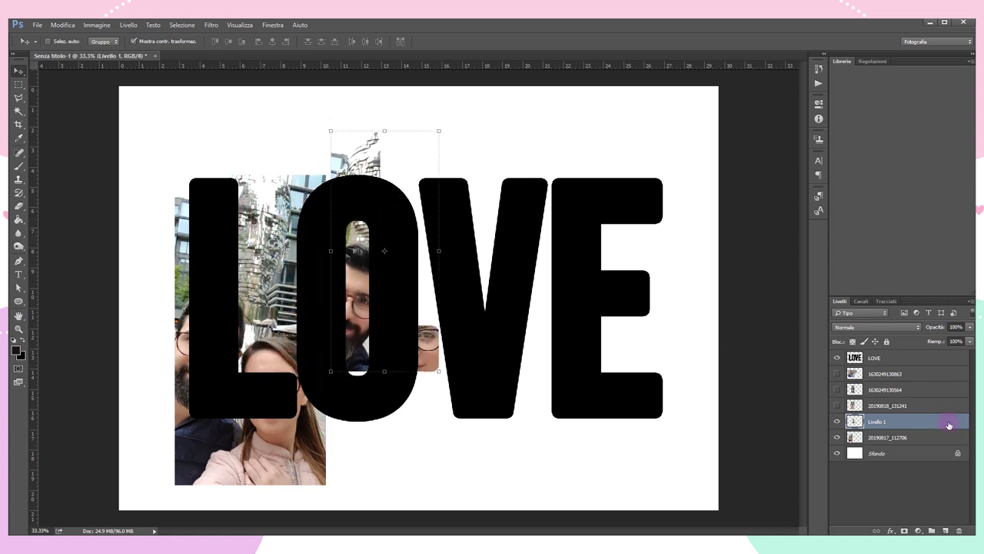
drag(897, 418, 890, 354)
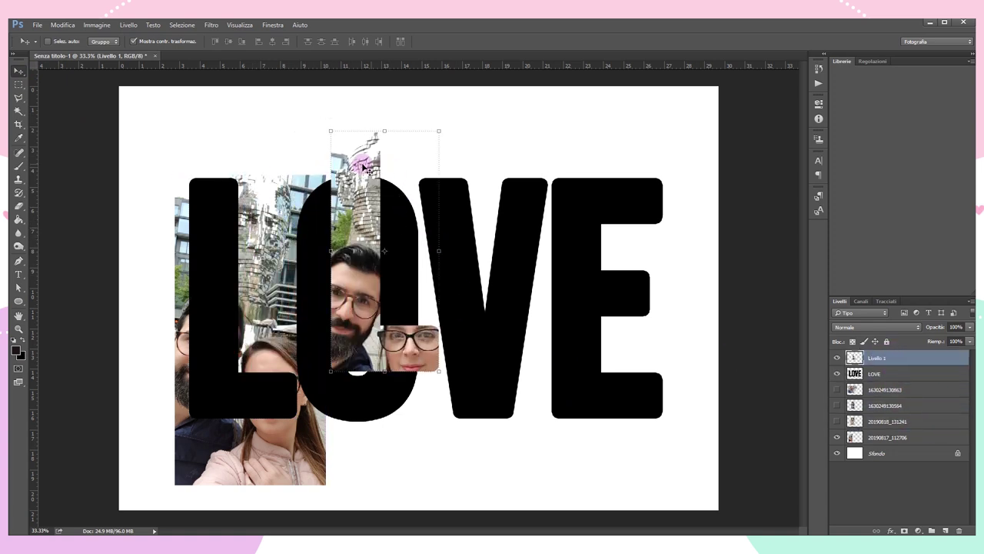
mouse_move(365, 213)
mouse_down()
mouse_move(372, 275)
mouse_move(352, 209)
mouse_move(292, 243)
mouse_move(233, 244)
mouse_move(221, 263)
mouse_move(186, 240)
mouse_up()
click(877, 436)
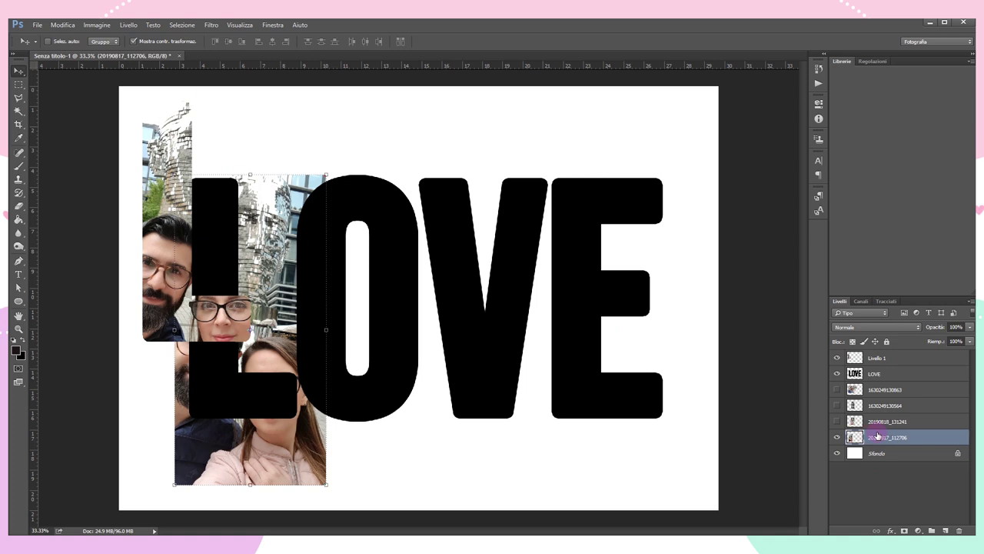
Delete the original 20190817_112706 photo and position the next couple photo behind the O
key(Delete)
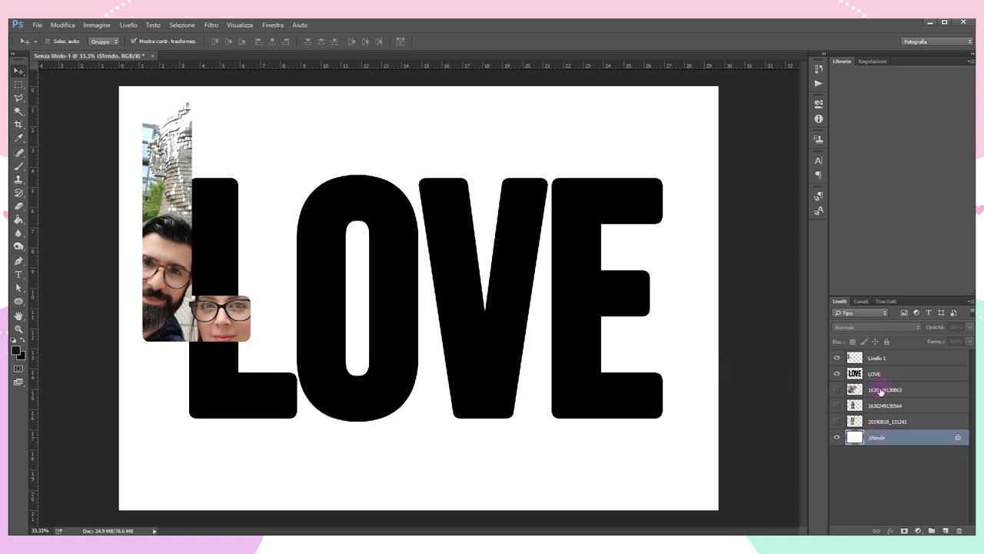
click(837, 405)
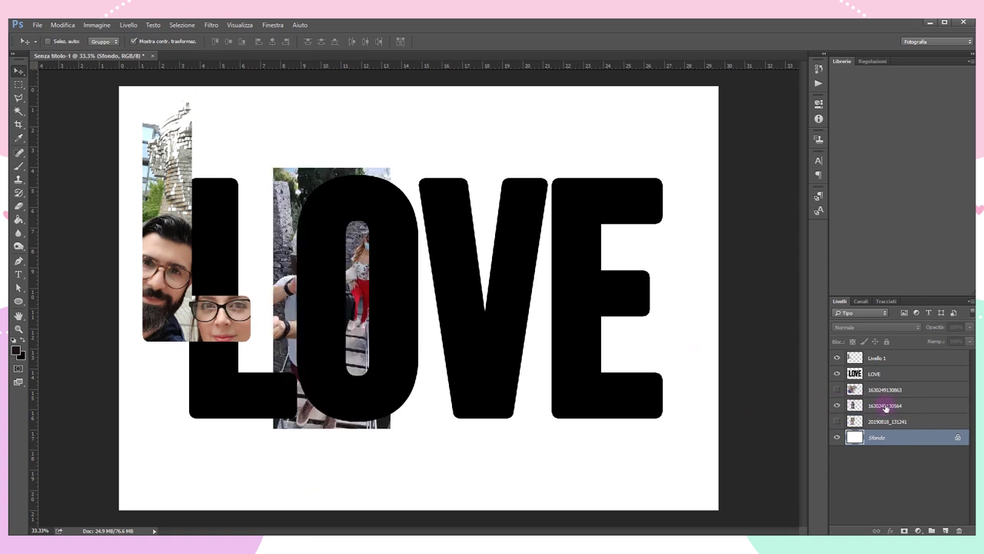
click(885, 405)
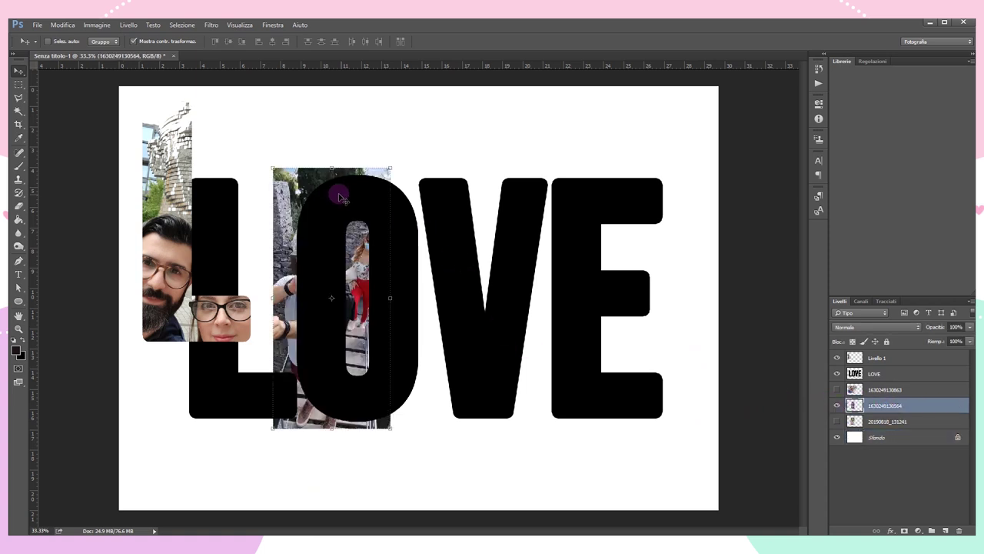
drag(310, 185, 335, 186)
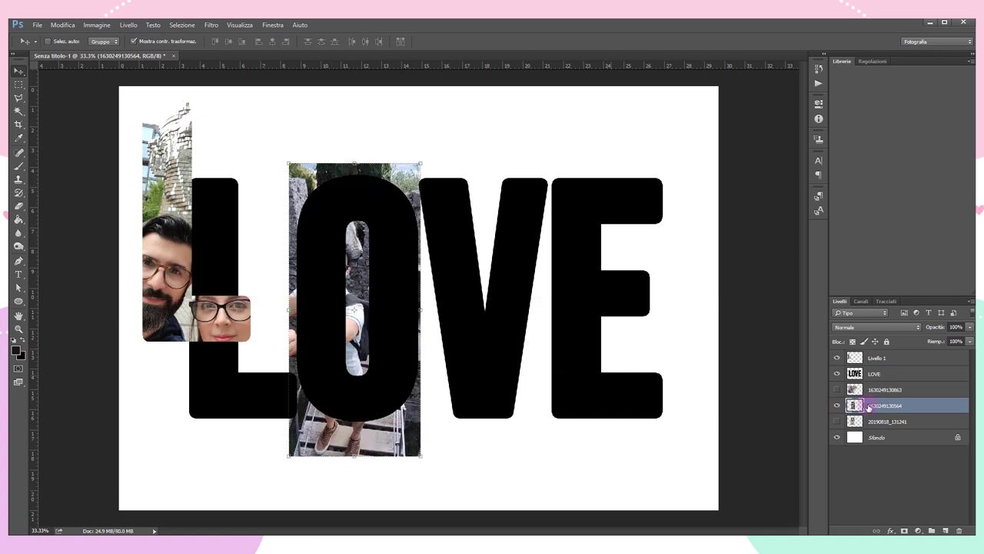
Magic Wand-select the O on LOVE and copy that photo area to Livello 2
click(887, 374)
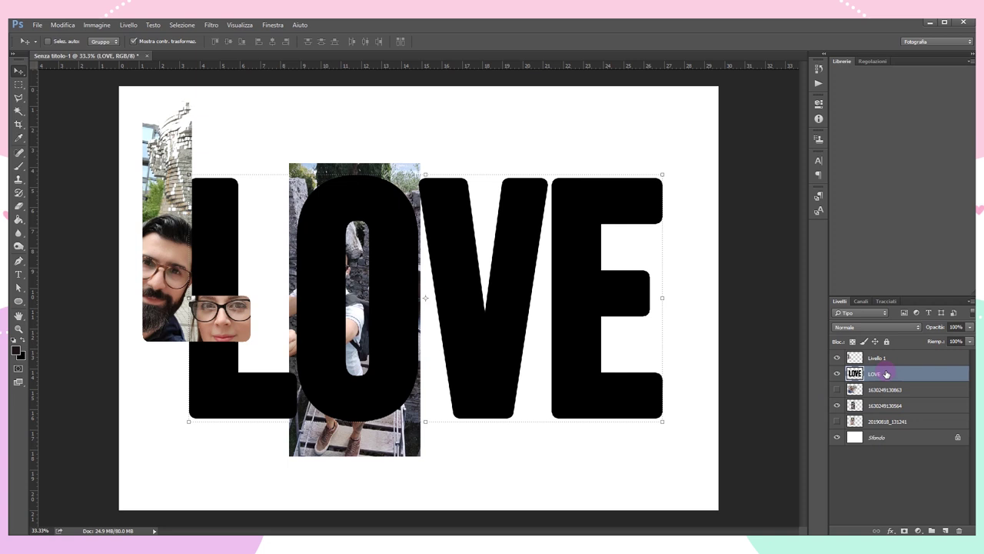
key(w)
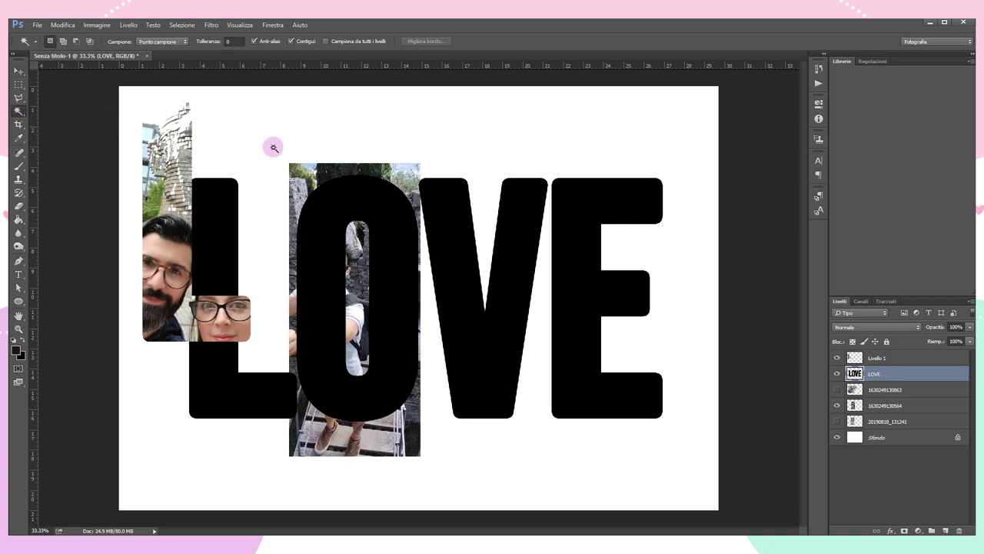
click(355, 191)
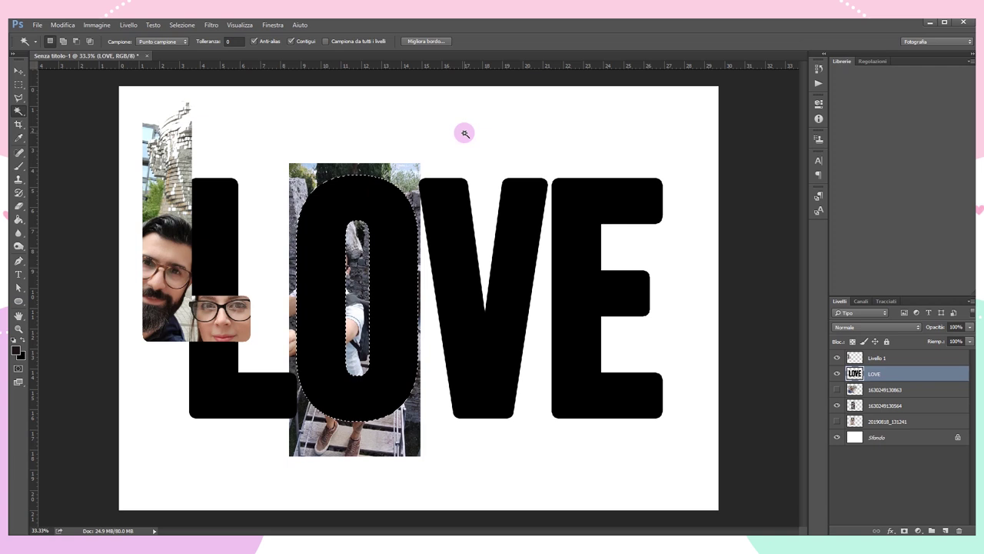
click(876, 408)
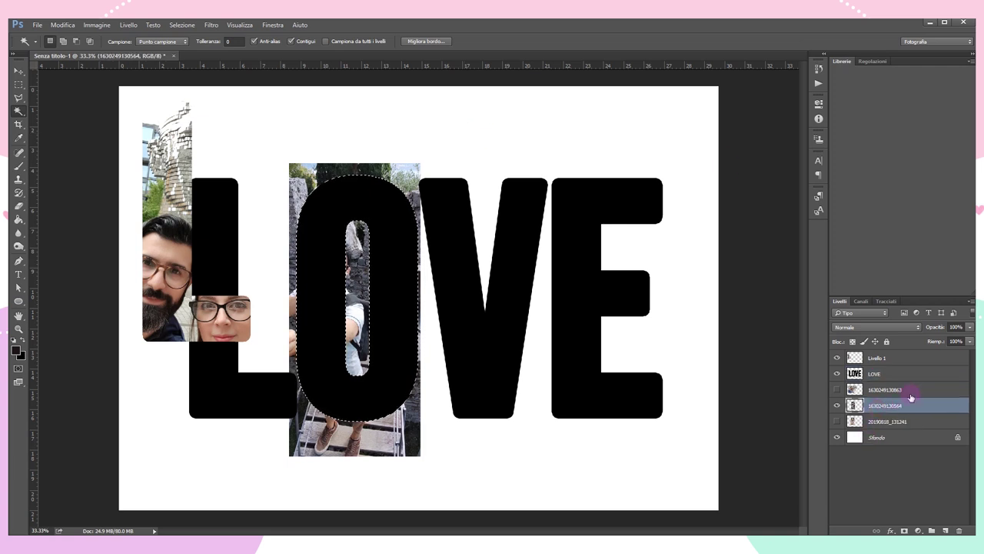
key(ctrl+shift+alt+n)
key(alt+BackSpace)
key(ctrl+d)
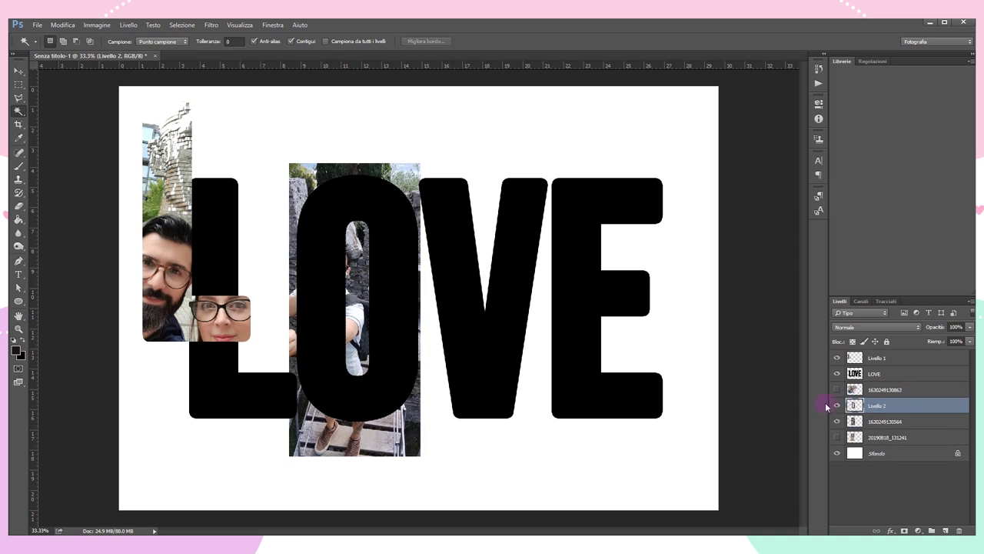
key(v)
mouse_move(343, 357)
mouse_down()
mouse_move(413, 293)
mouse_move(336, 283)
mouse_up()
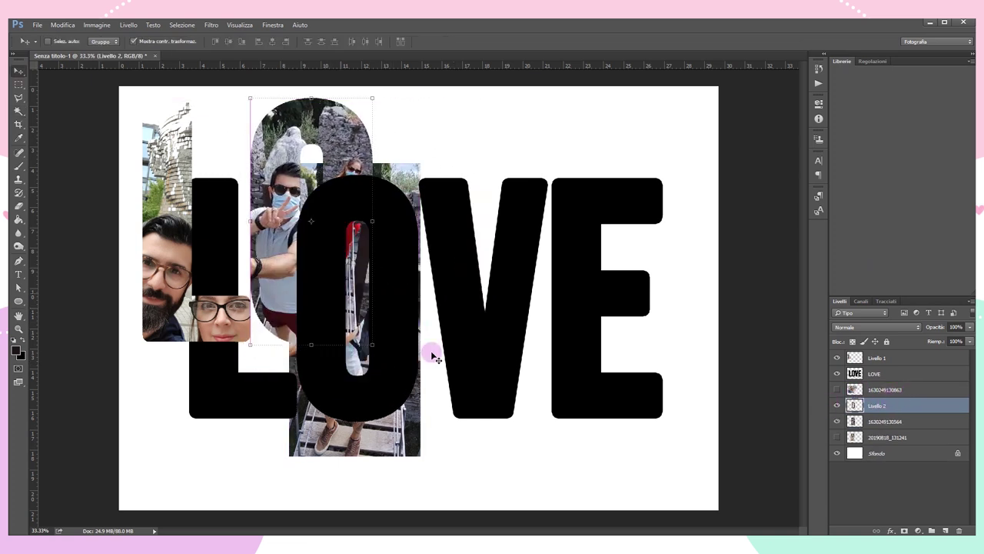
click(881, 421)
key(Delete)
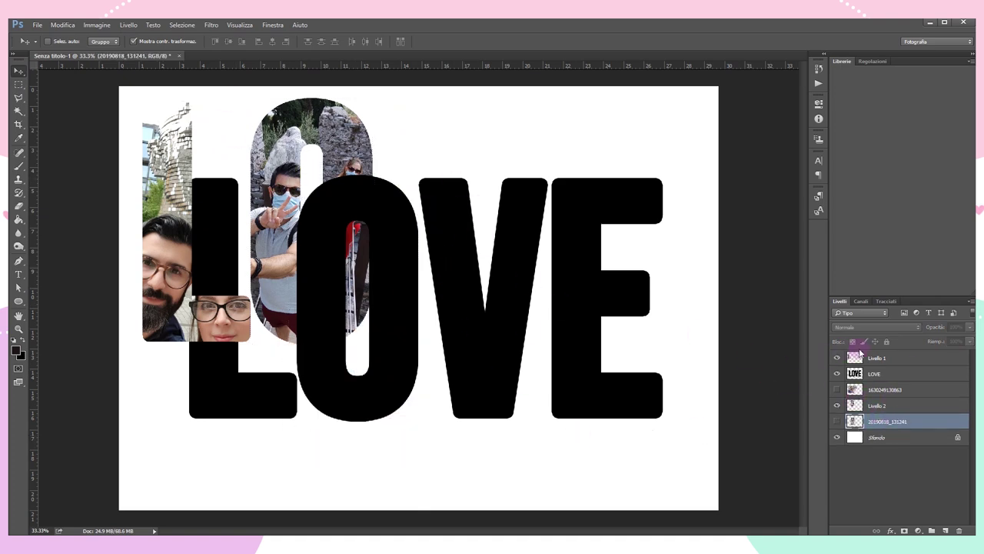
click(895, 375)
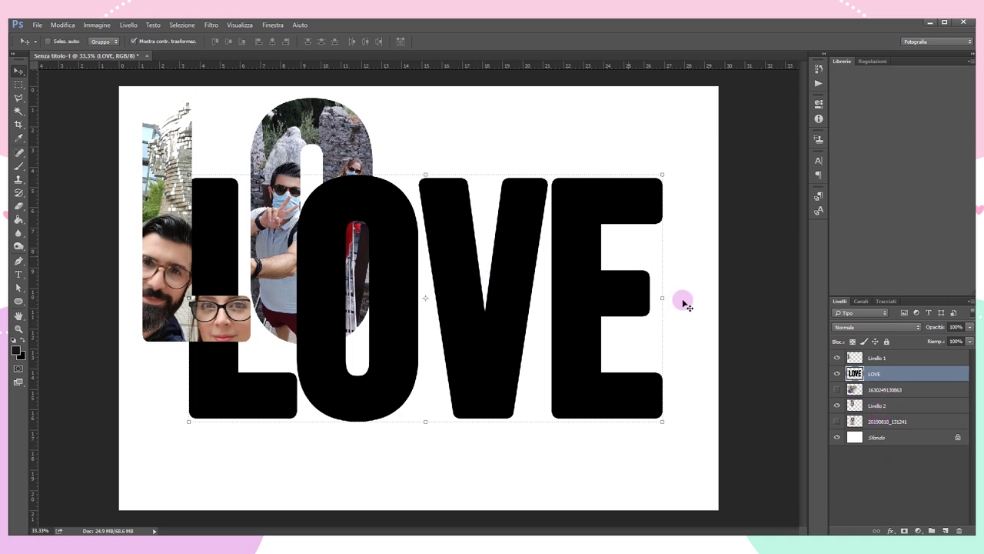
click(837, 389)
ctrl+click(248, 190)
drag(249, 190, 440, 186)
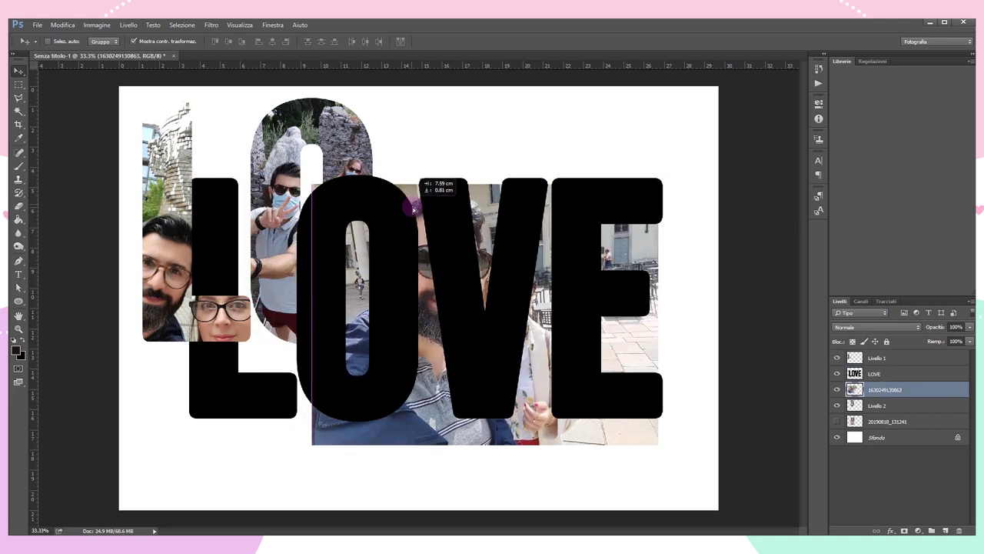
key(w)
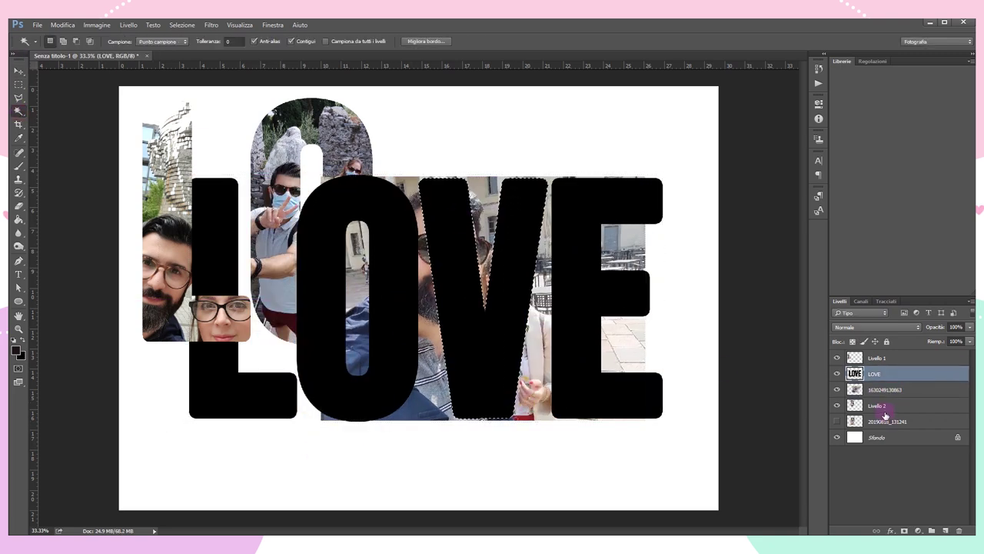
click(885, 389)
key(ctrl+j)
click(838, 403)
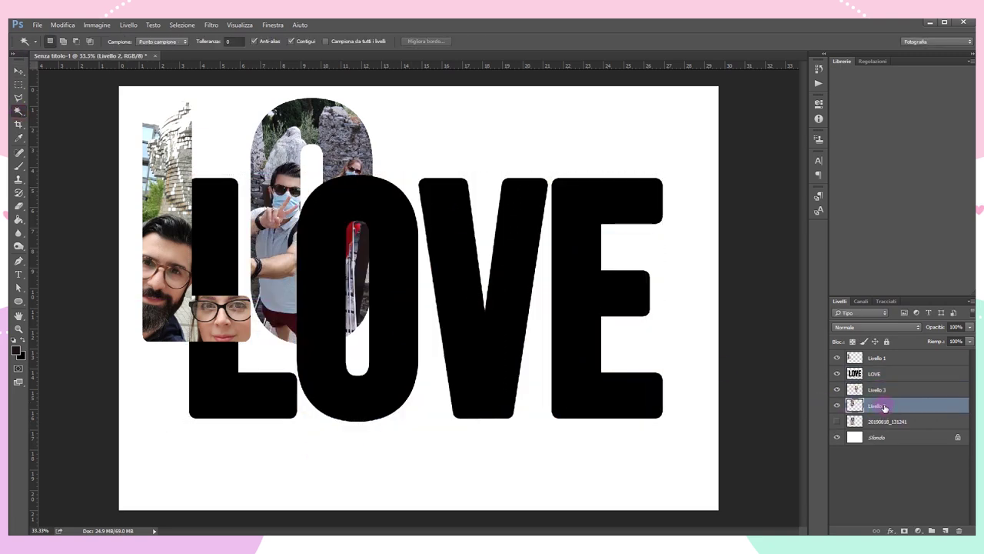
Select the E on LOVE and copy that area of photo 20190818_131241 to Livello 4
key(v)
click(836, 423)
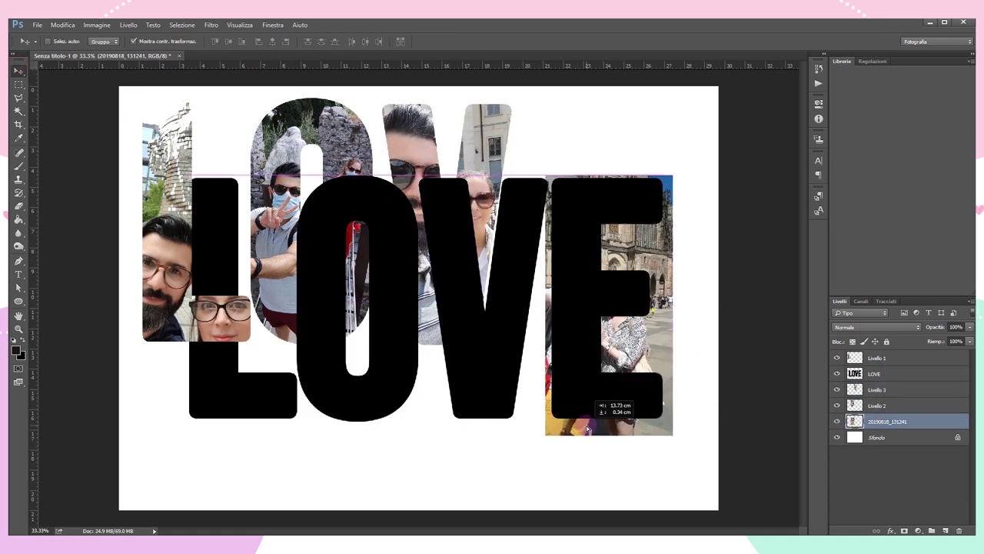
click(877, 373)
key(w)
click(603, 215)
click(881, 421)
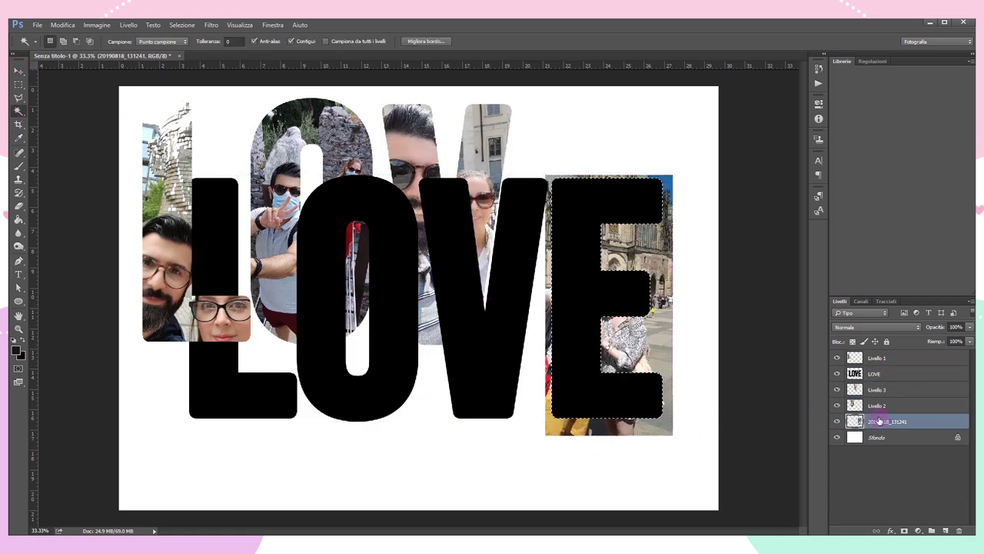
key(ctrl+j)
Delete the source photo, move the E cutout up, and put LOVE at the top
key(Delete)
key(v)
drag(606, 297, 607, 235)
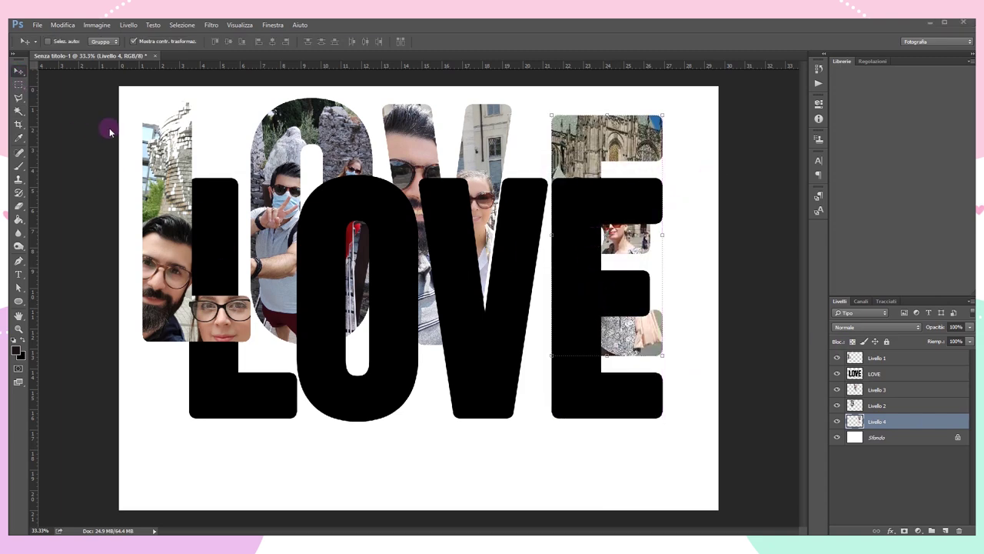
drag(884, 374, 892, 359)
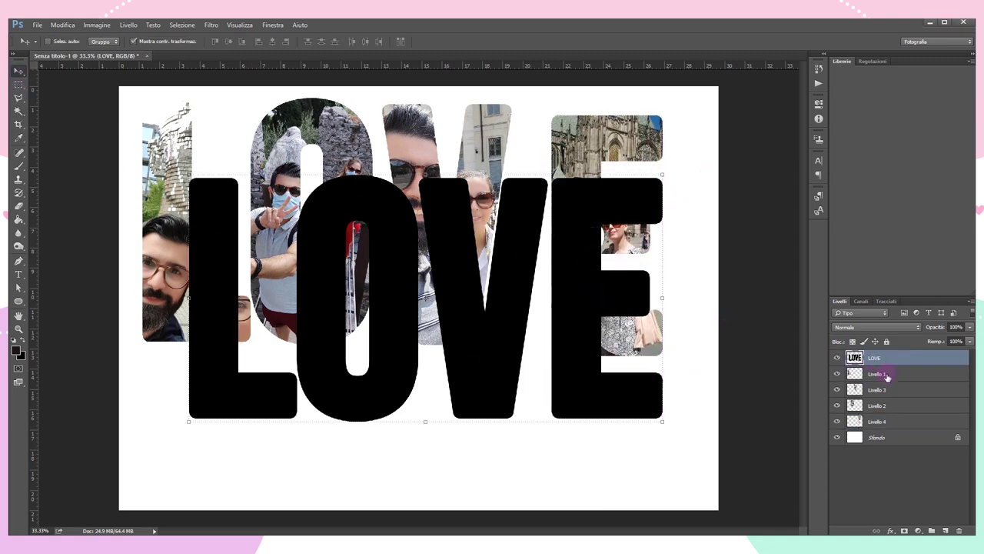
Drag the L, V and O photo cutouts (Livello 1, 3, 2) into their letter positions
click(884, 374)
drag(186, 137, 219, 198)
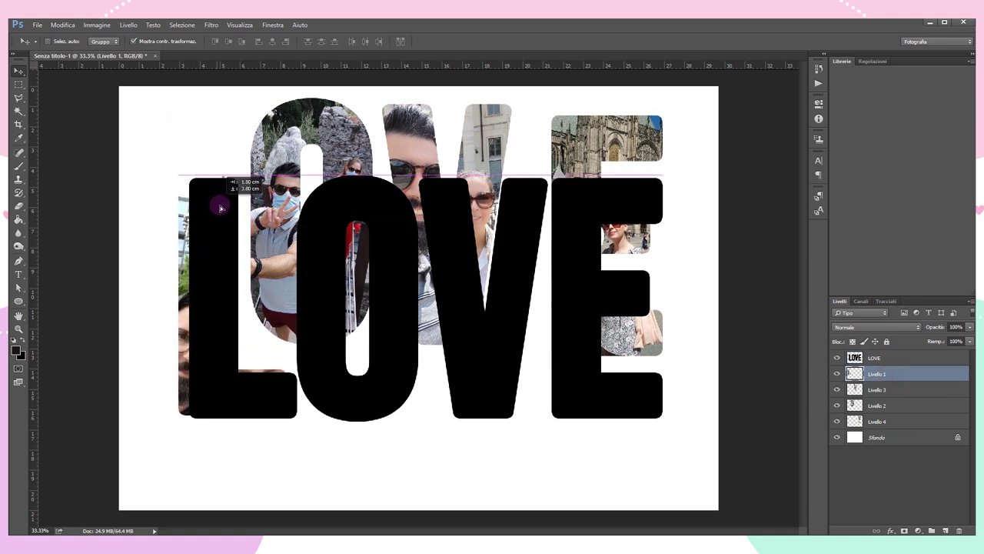
click(896, 396)
drag(433, 130, 471, 205)
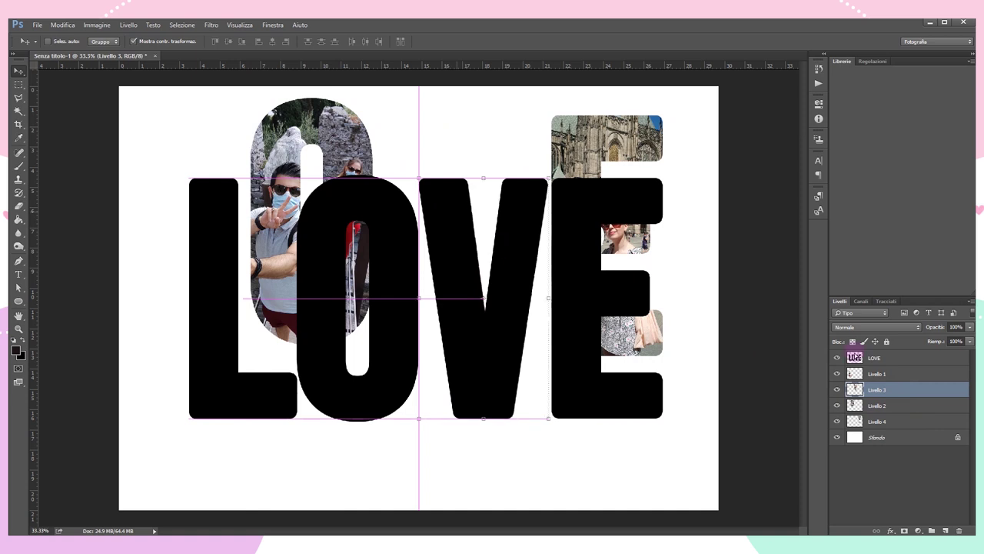
click(882, 374)
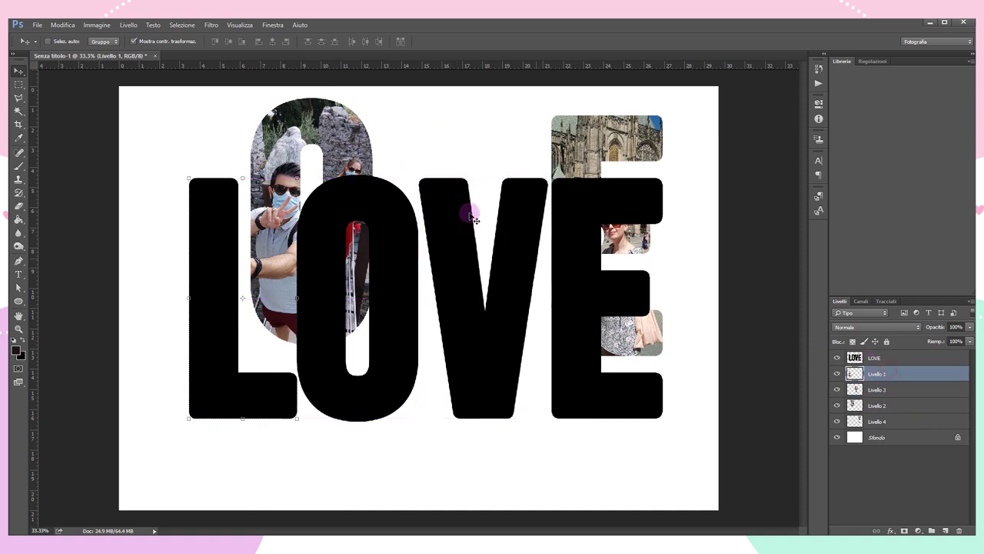
click(875, 406)
drag(340, 144, 387, 216)
click(899, 423)
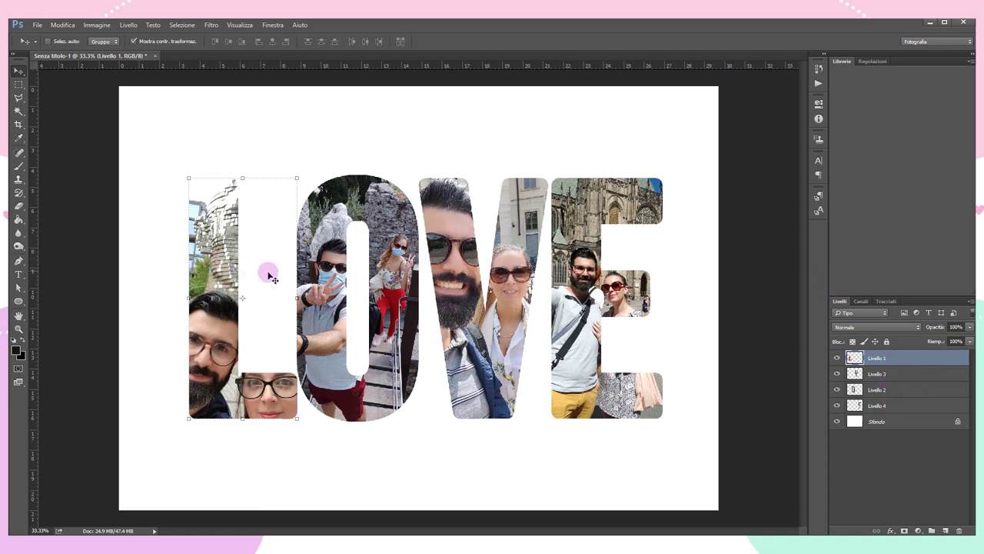
mouse_move(215, 232)
mouse_down()
mouse_move(163, 213)
mouse_move(216, 231)
mouse_up()
Merge Livello 1–4 into a single layer and centre the merged letters on the page
shift+click(875, 406)
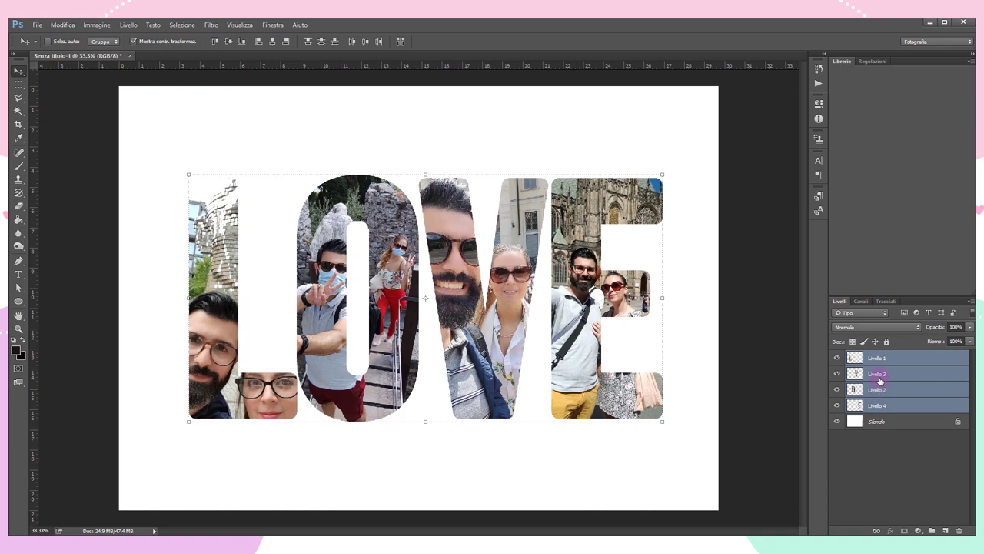
right_click(882, 378)
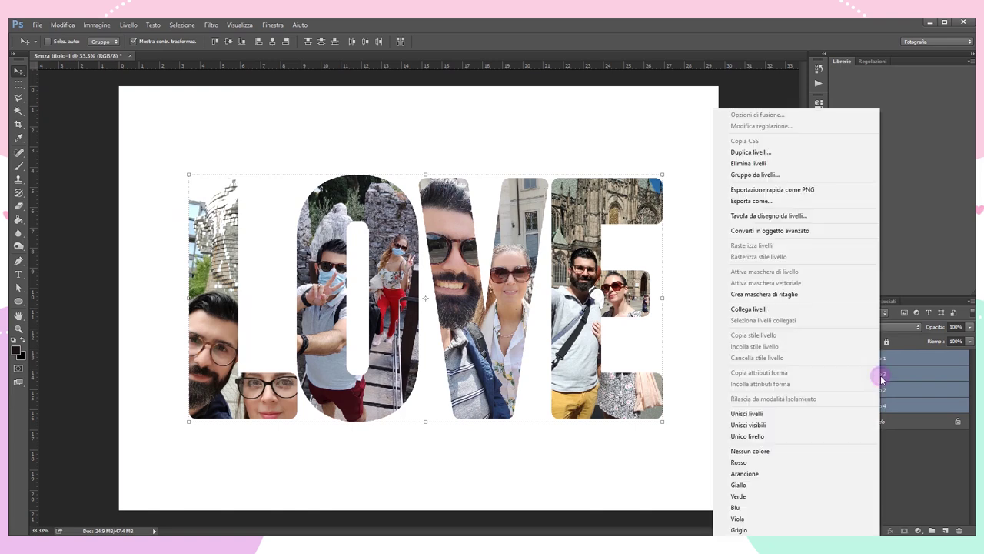
click(769, 416)
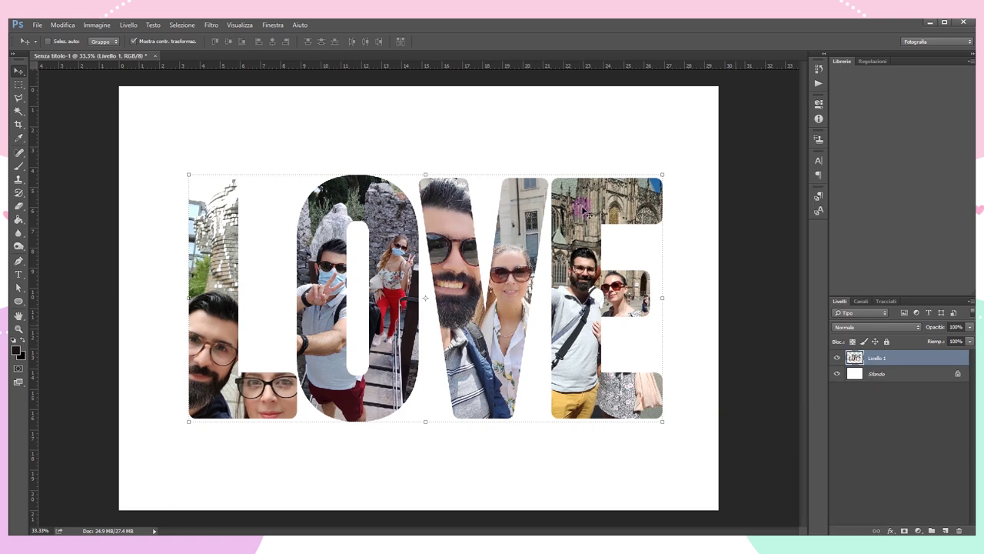
drag(431, 269, 502, 302)
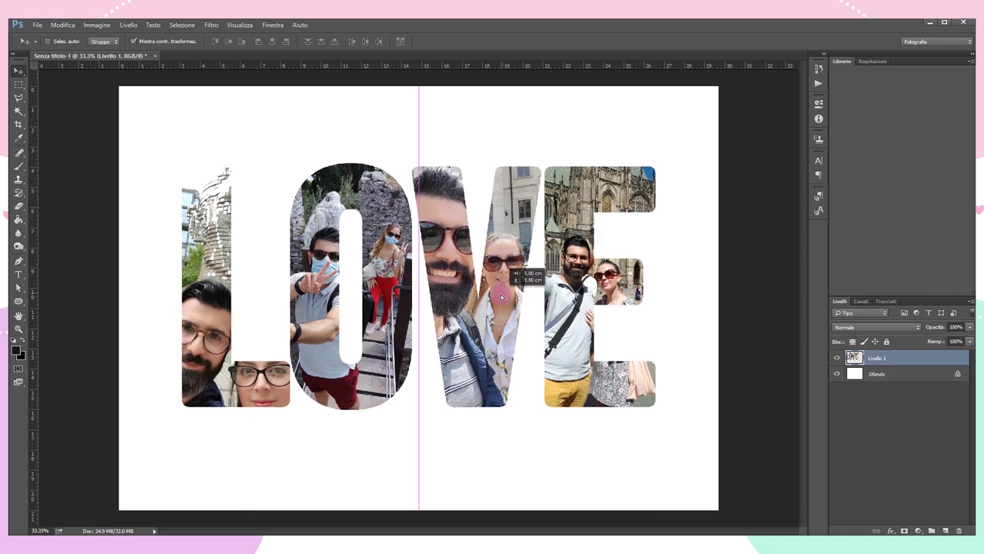
drag(502, 302, 505, 304)
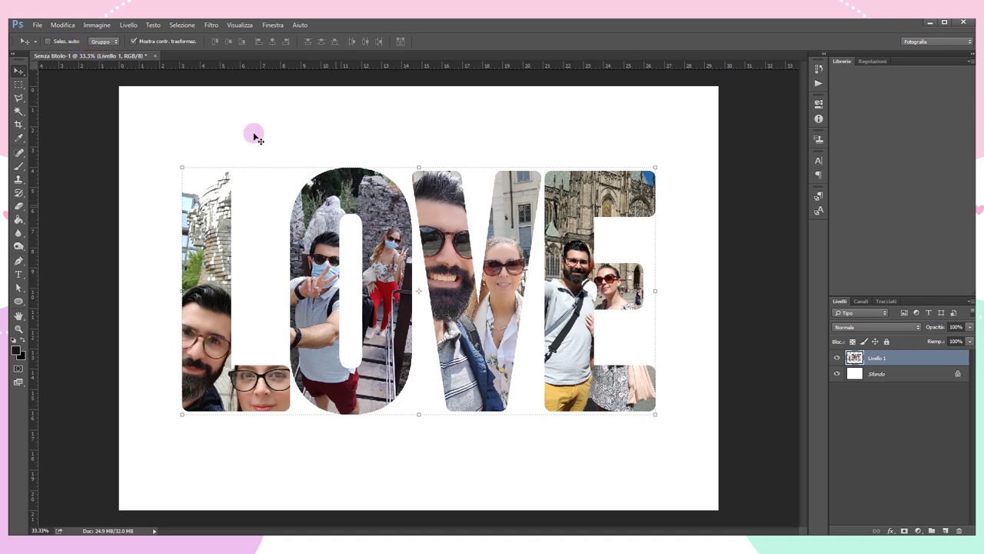
Add a thin black outside stroke to the merged LOVE letters via Layer Style > Traccia
click(129, 26)
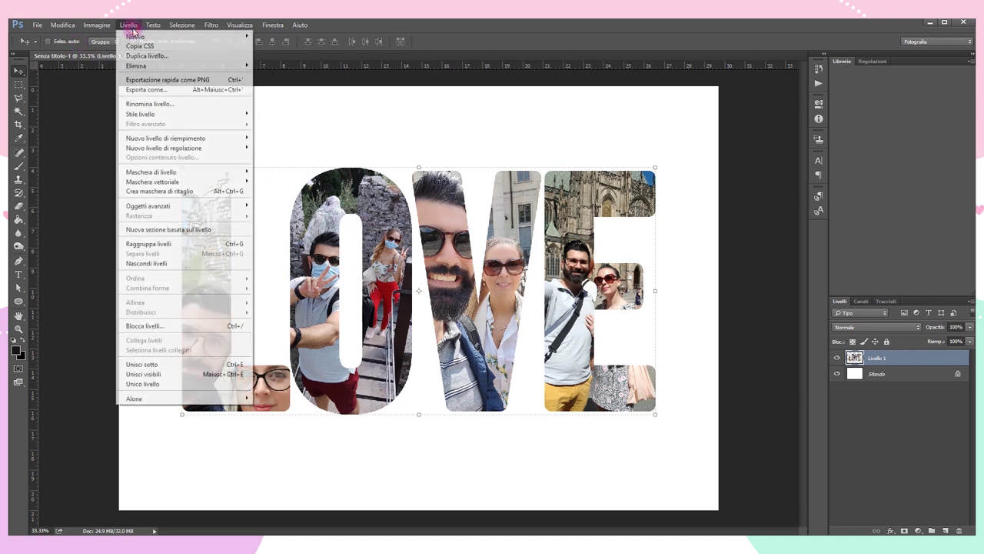
mouse_move(142, 114)
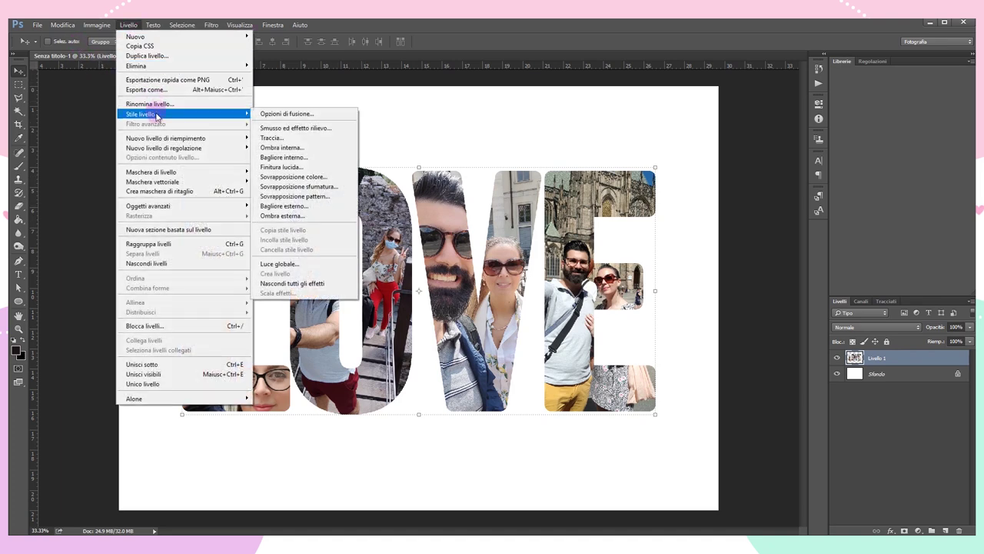
click(286, 137)
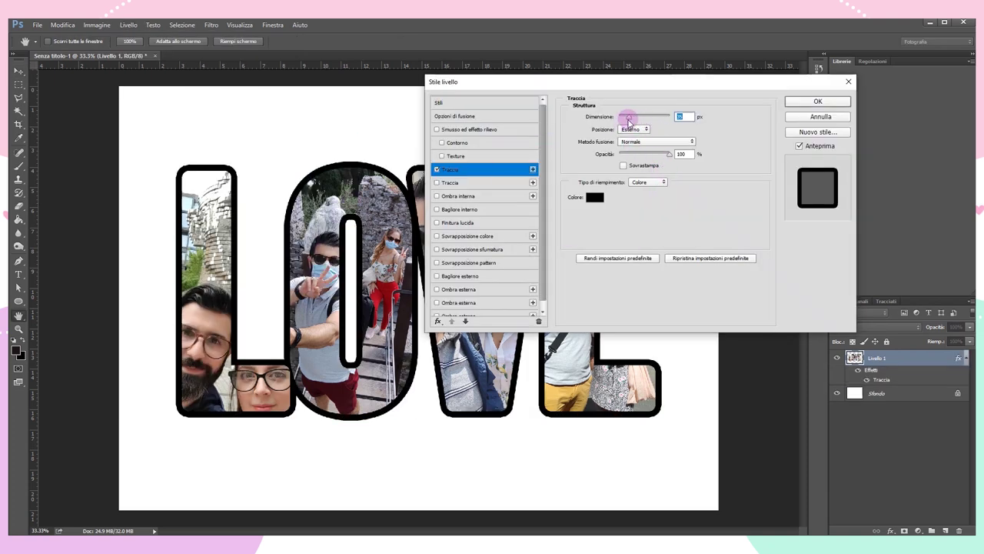
drag(628, 120, 624, 121)
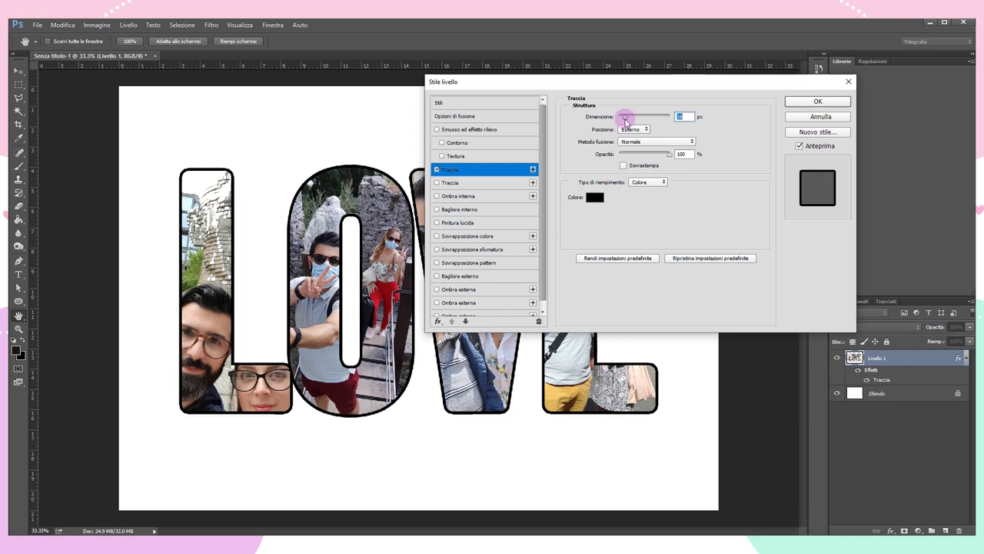
click(818, 101)
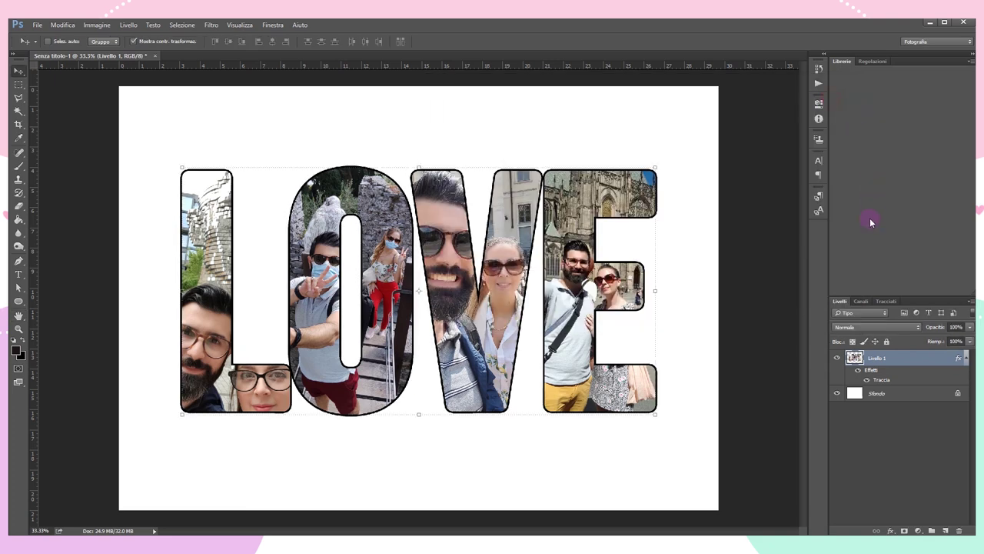
Hide the white Sfondo layer so the outlined LOVE letters sit on transparency
click(18, 83)
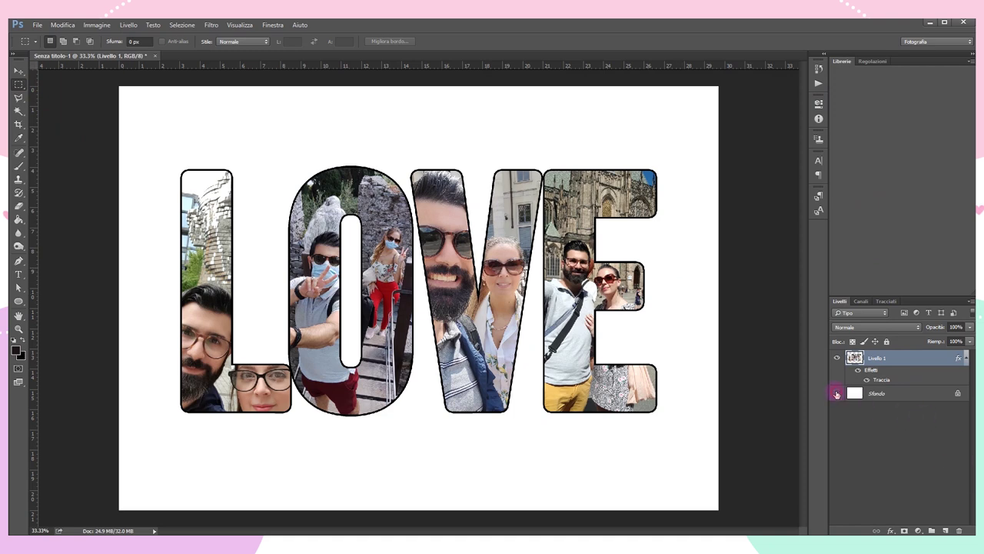
click(837, 394)
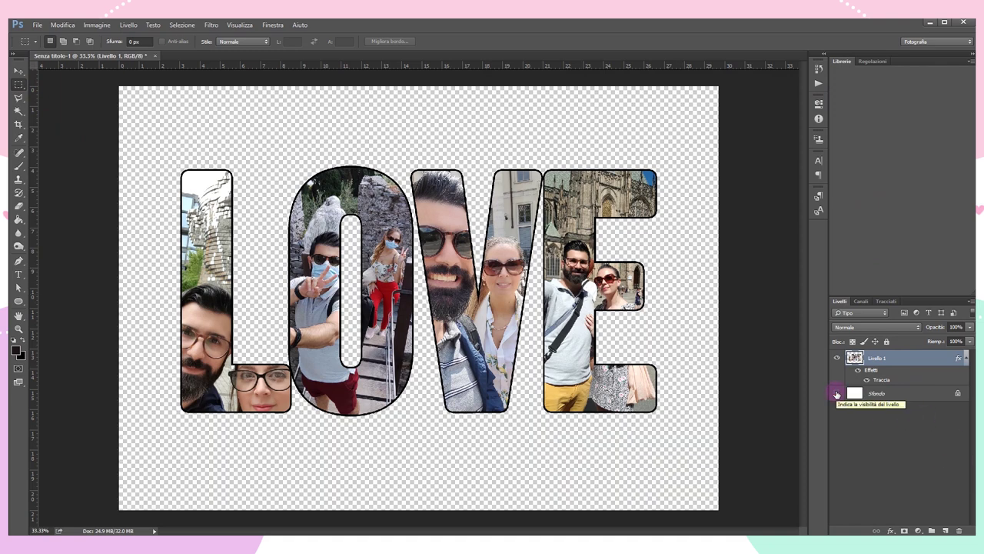